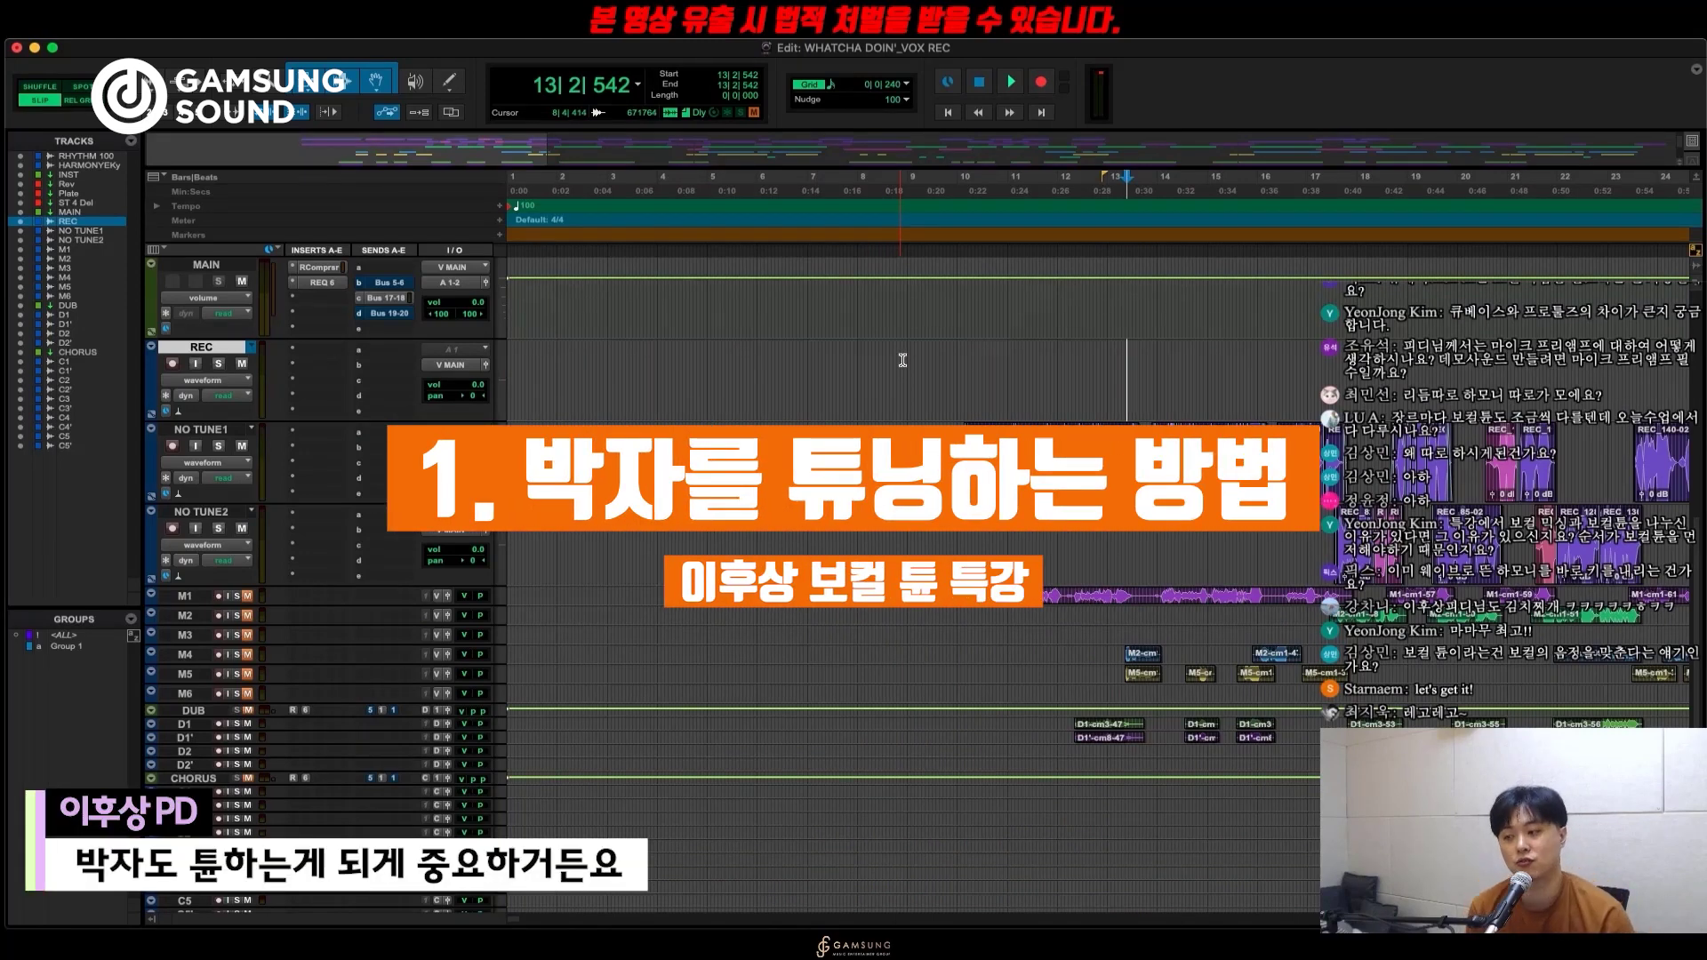
Play back the NO TUNE1 vocal clips from about bar 10, then stop playback.
click(993, 364)
key(super+bracketright)
key(super+bracketright)
key(super+bracketright)
key(super+bracketright)
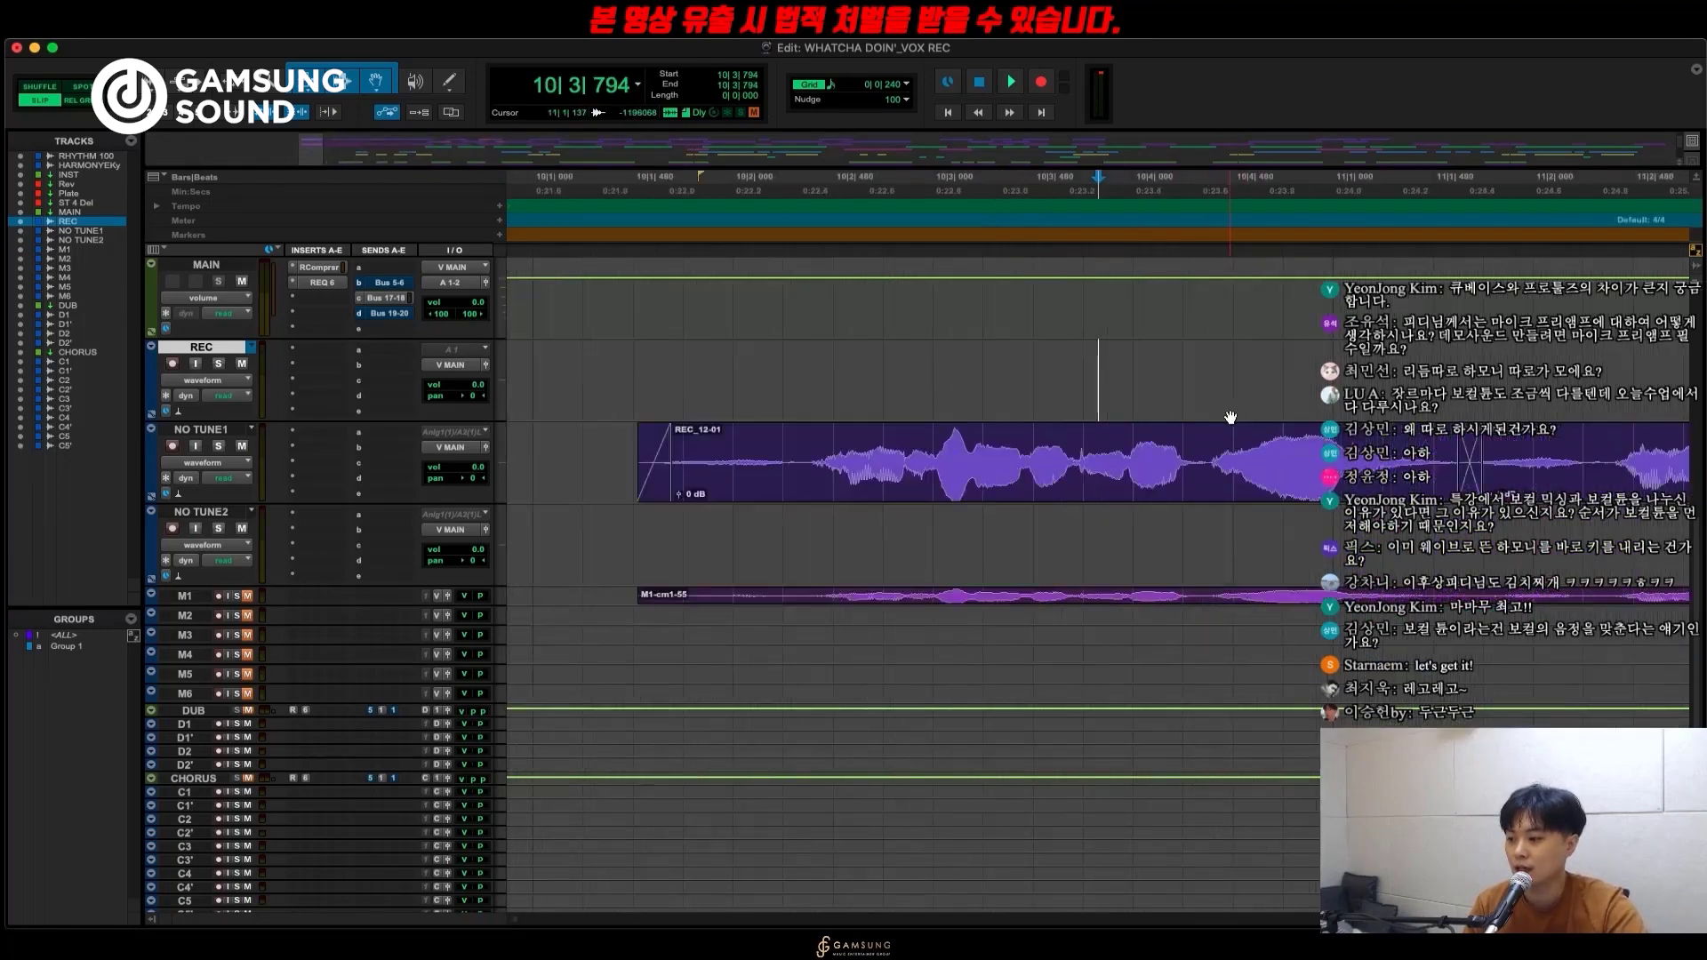
key(super+bracketleft)
key(super+bracketleft)
click(1012, 378)
key(space)
key(super+bracketleft)
key(super+bracketleft)
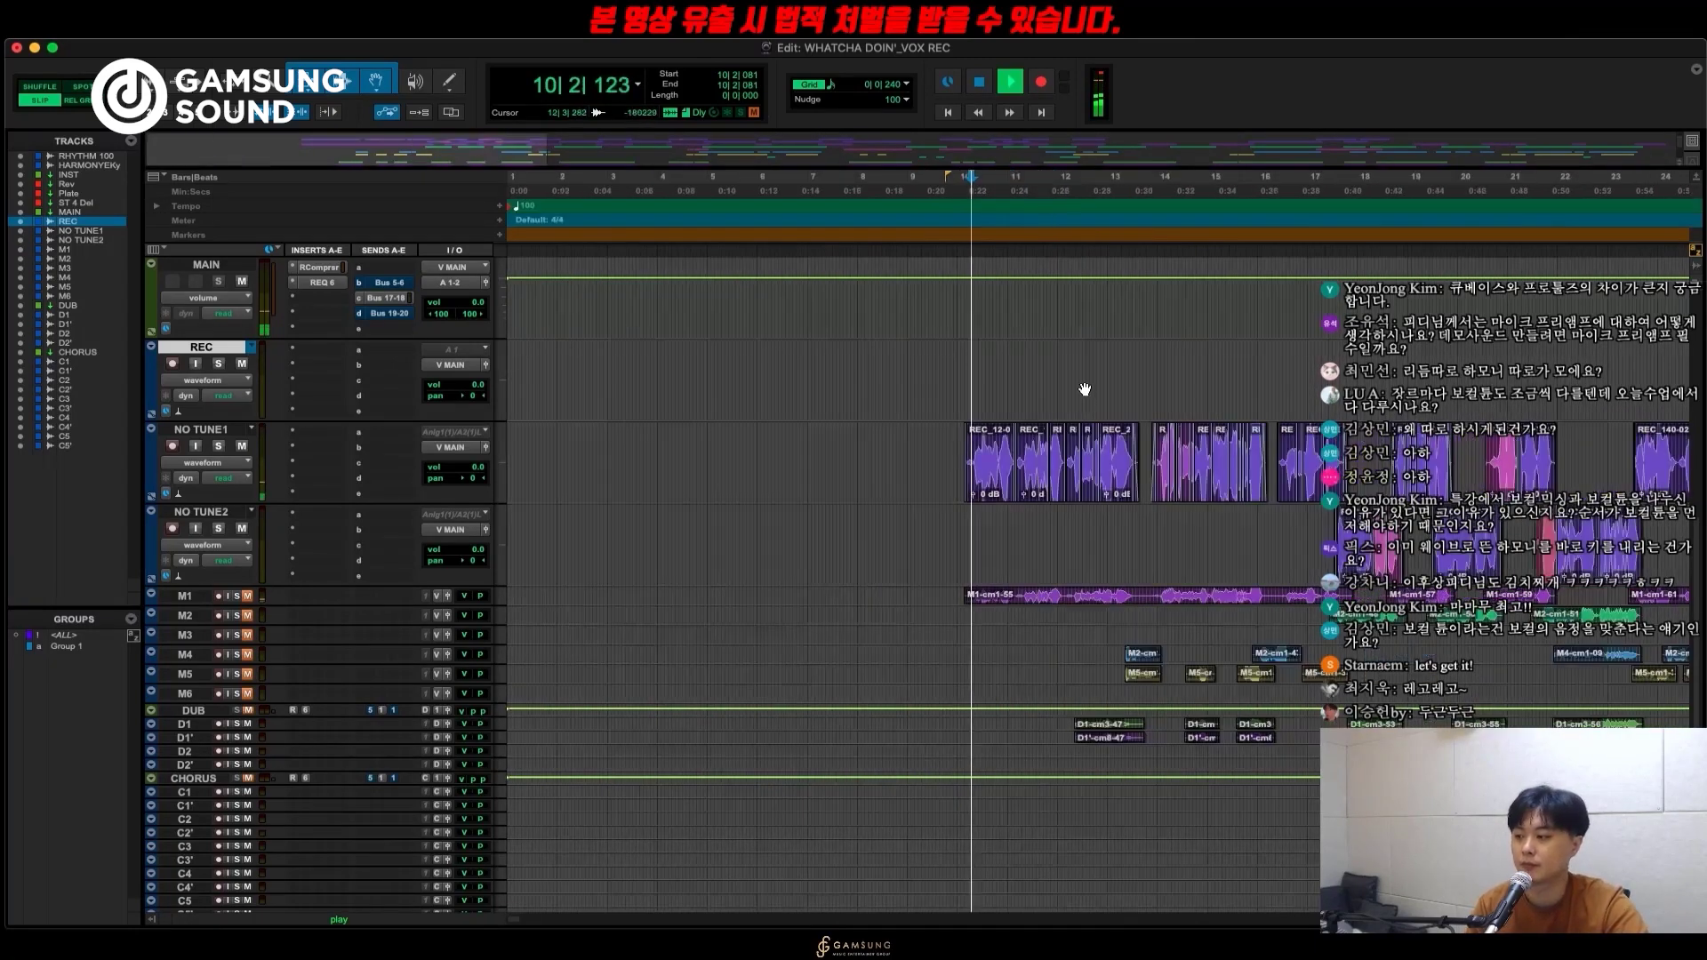
click(1212, 381)
key(super+bracketright)
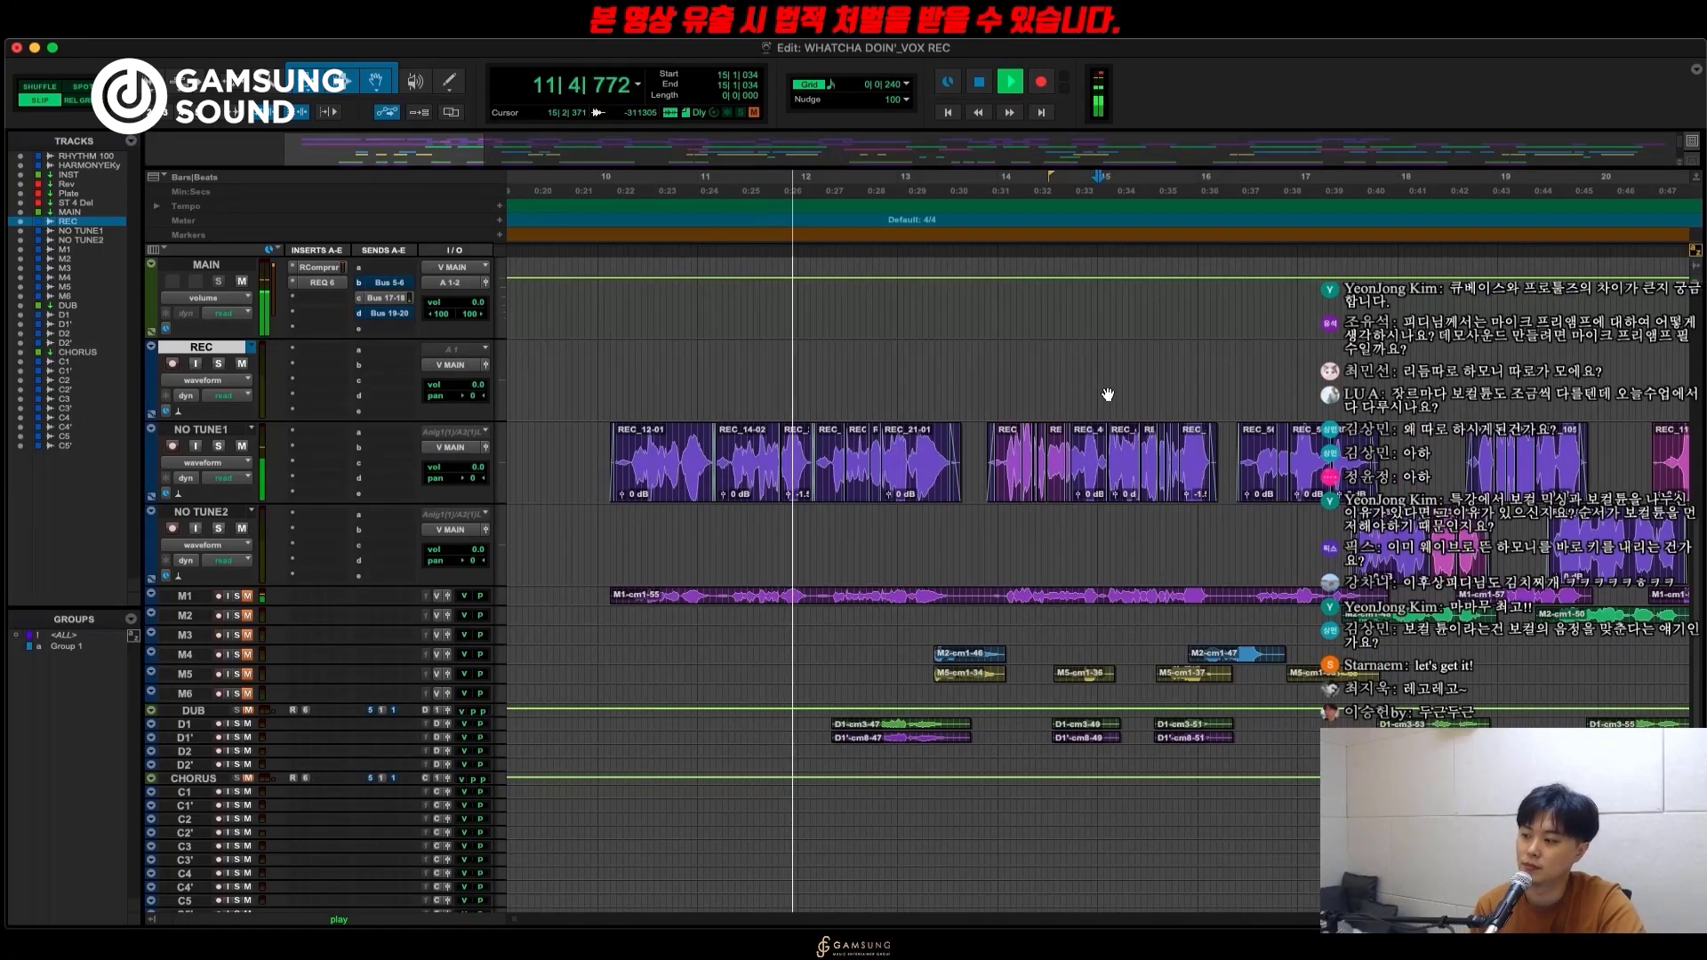
click(1210, 381)
key(space)
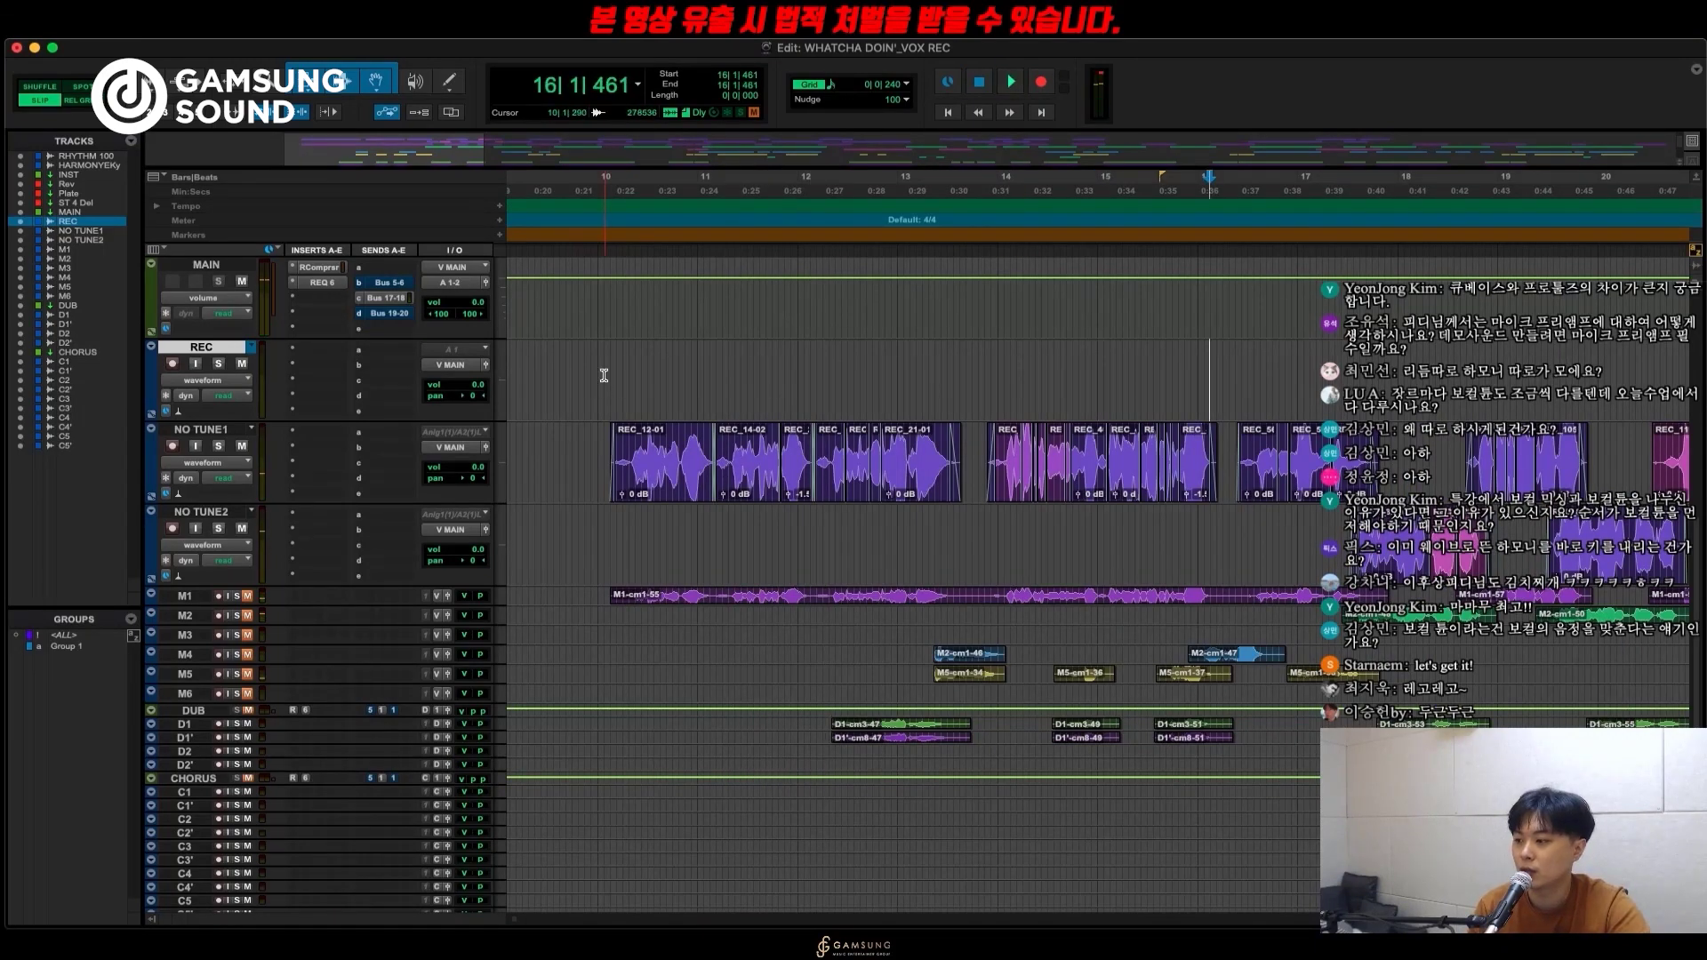
Examine the NO TUNE1 waveform up close near 11|2|819, marking where the quieter syllable starts.
drag(604, 376, 1084, 392)
key(r)
key(r)
click(835, 385)
key(r)
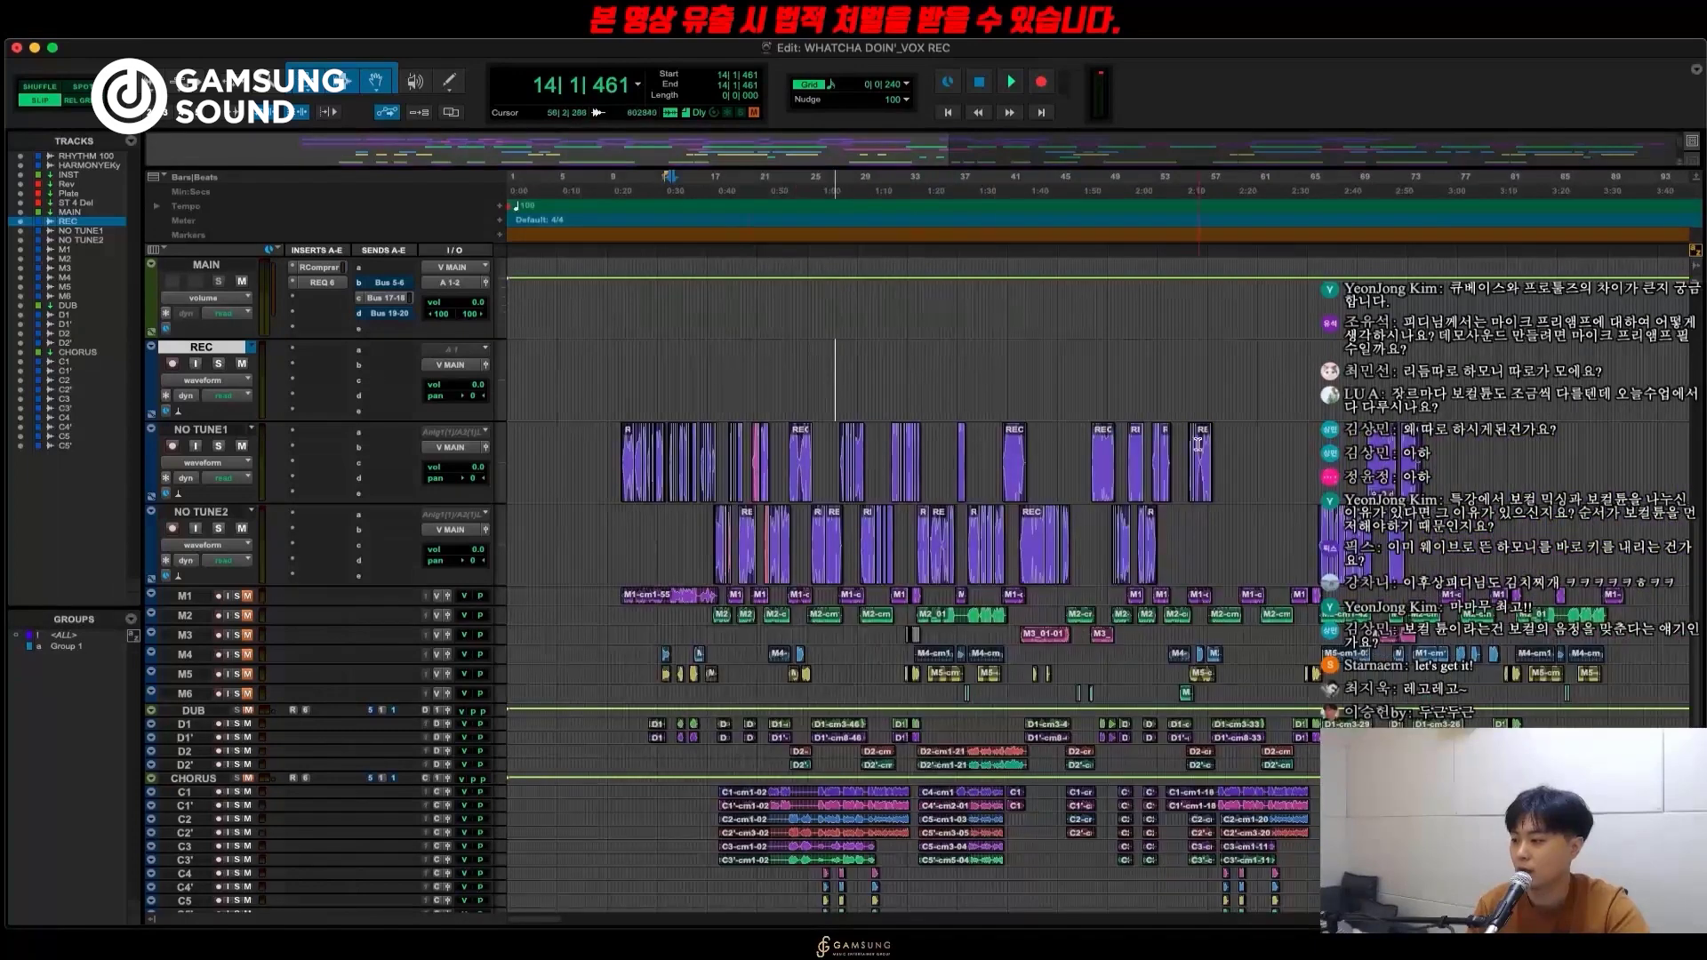
click(633, 384)
key(t)
key(t)
key(t)
key(t)
key(t)
key(t)
click(891, 435)
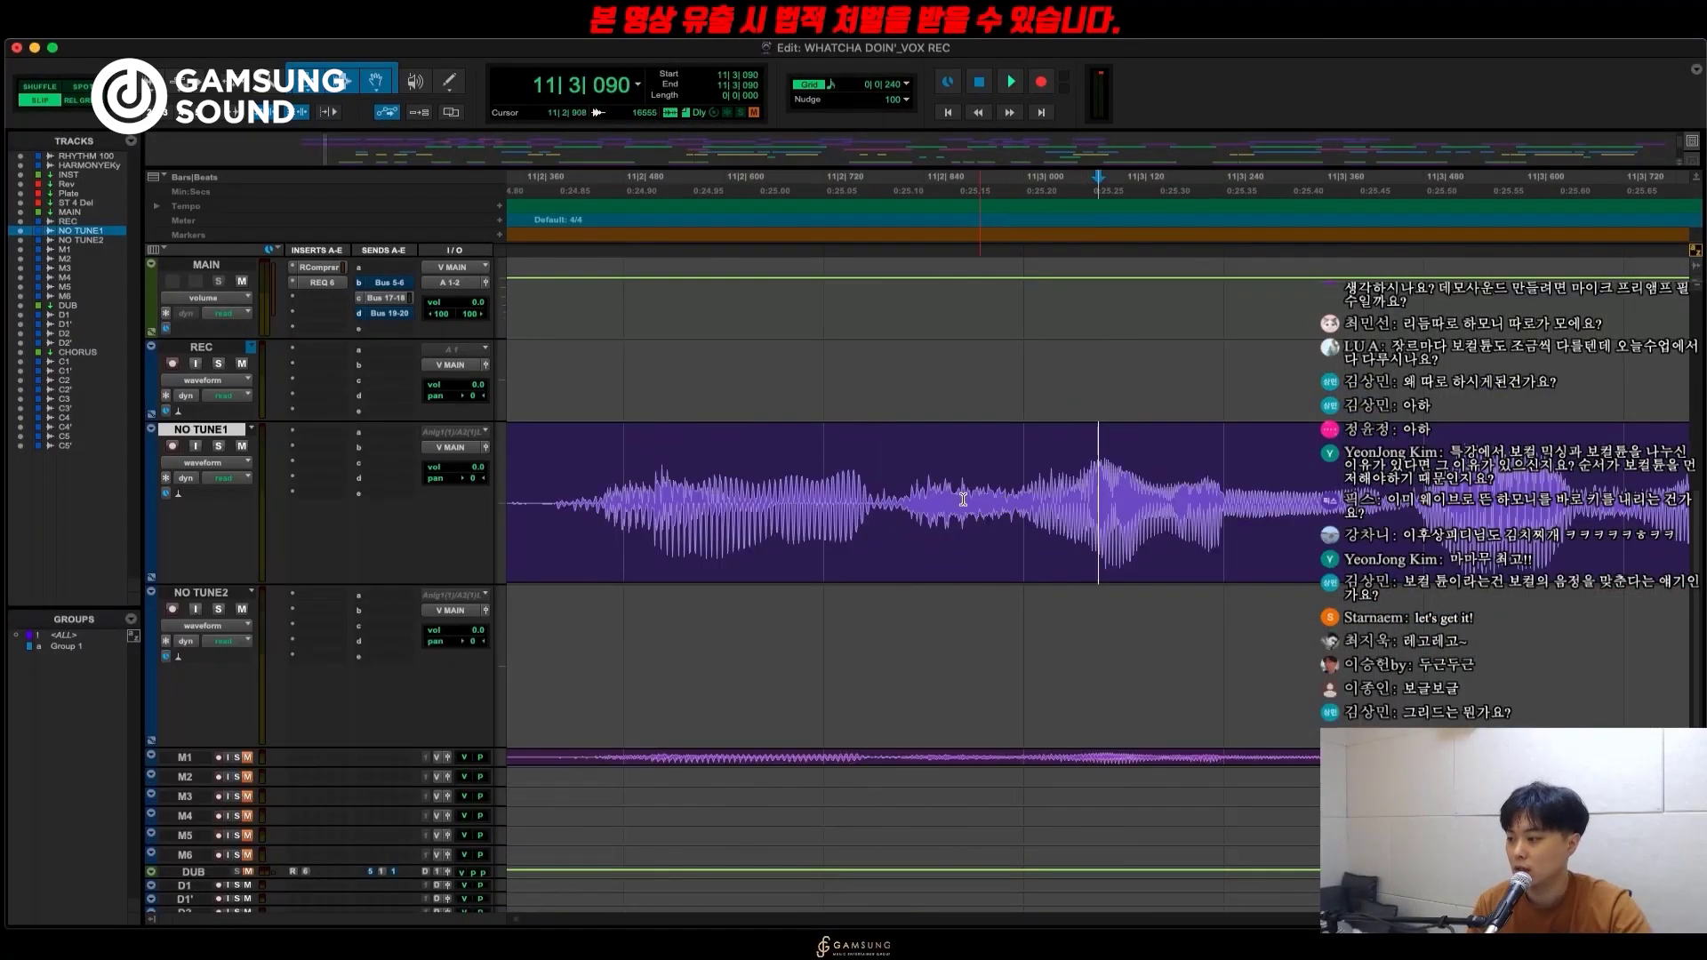
click(907, 496)
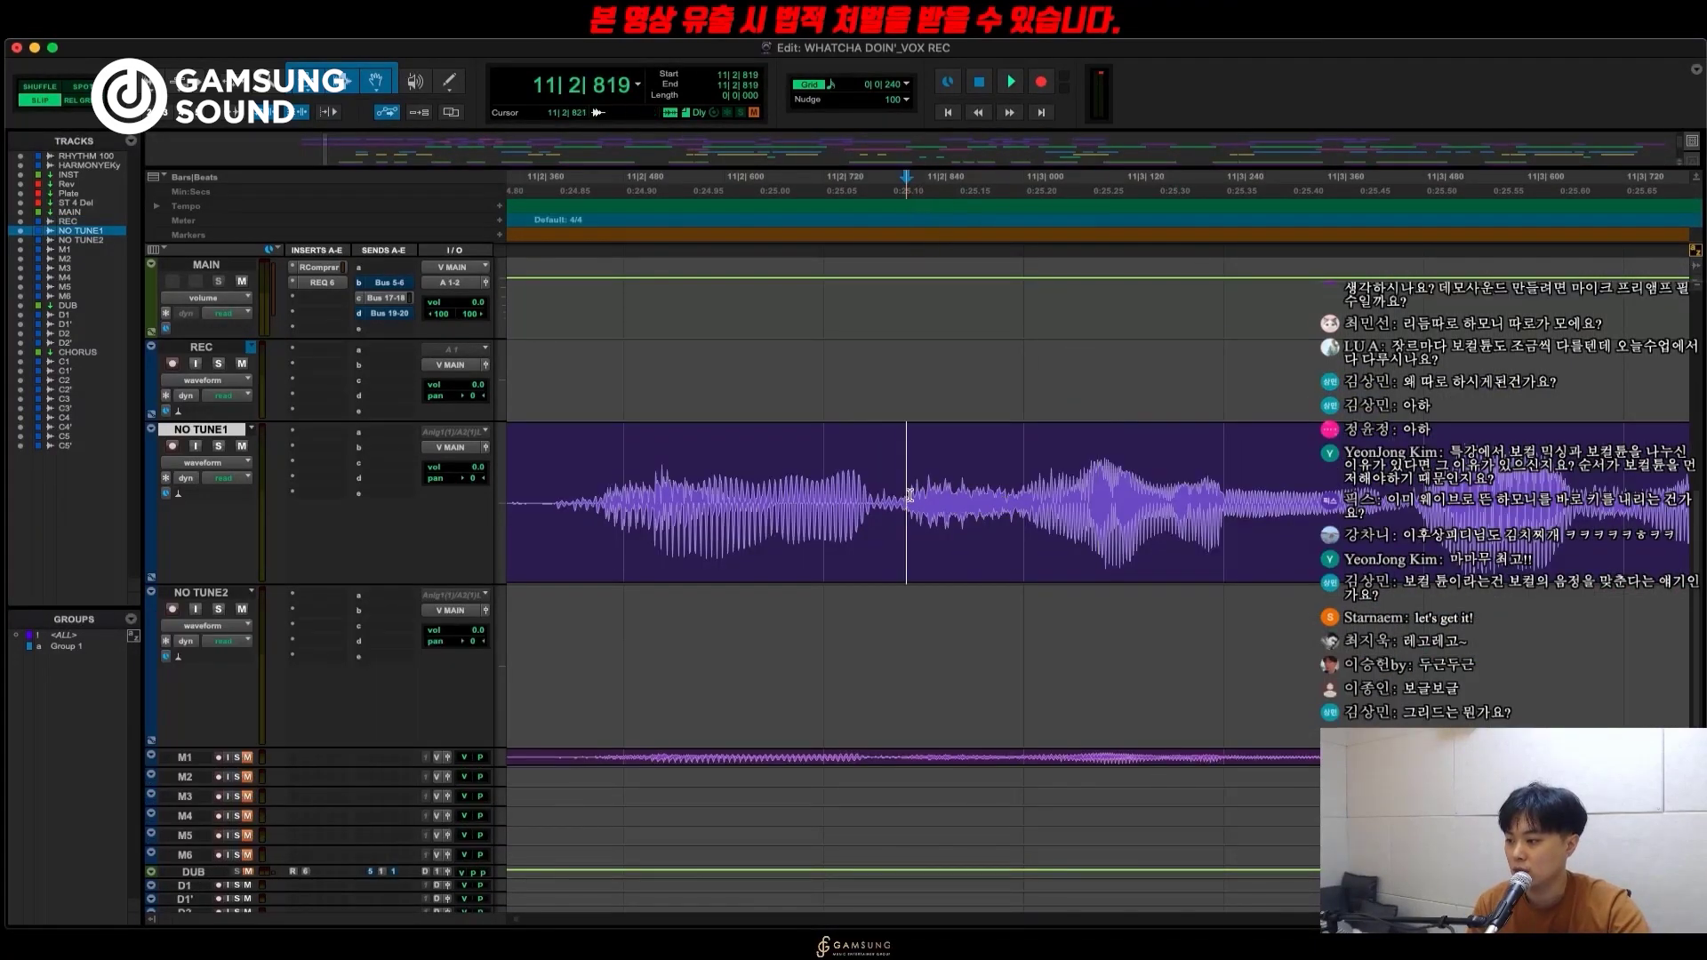
mouse_move(909, 495)
mouse_down()
mouse_move(1008, 504)
mouse_move(913, 495)
mouse_up()
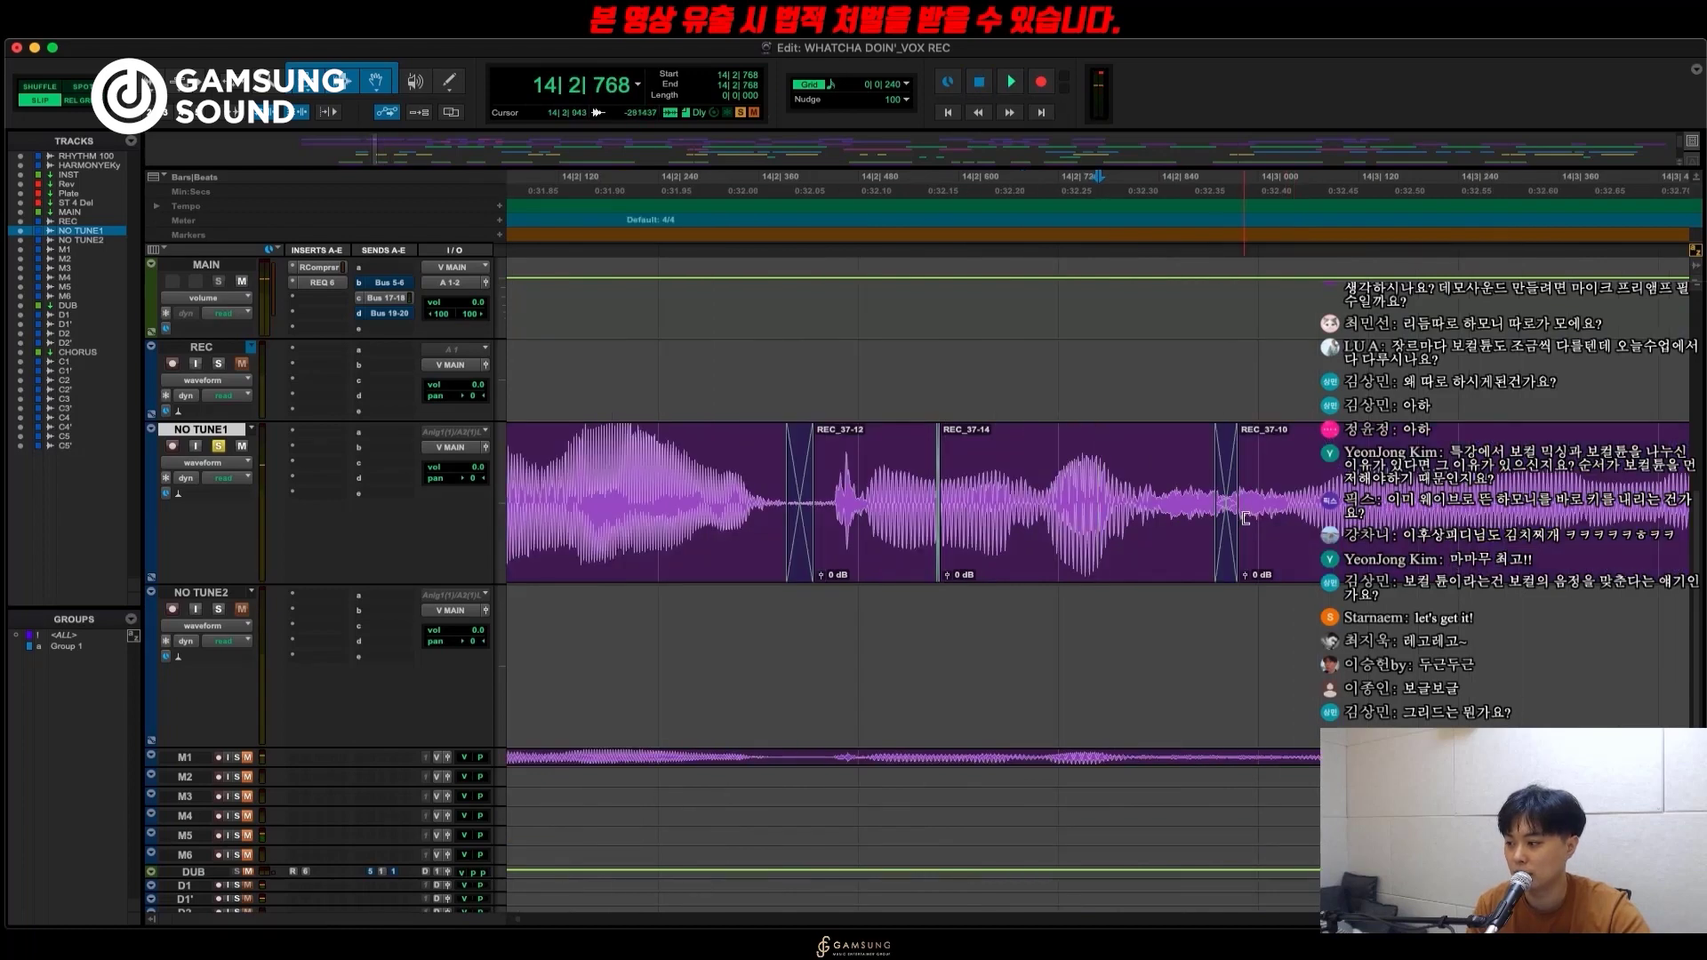
Slide the REC_12-06 clip on NO TUNE1 later to about 10|3|452 and briefly play back the passage.
key(r)
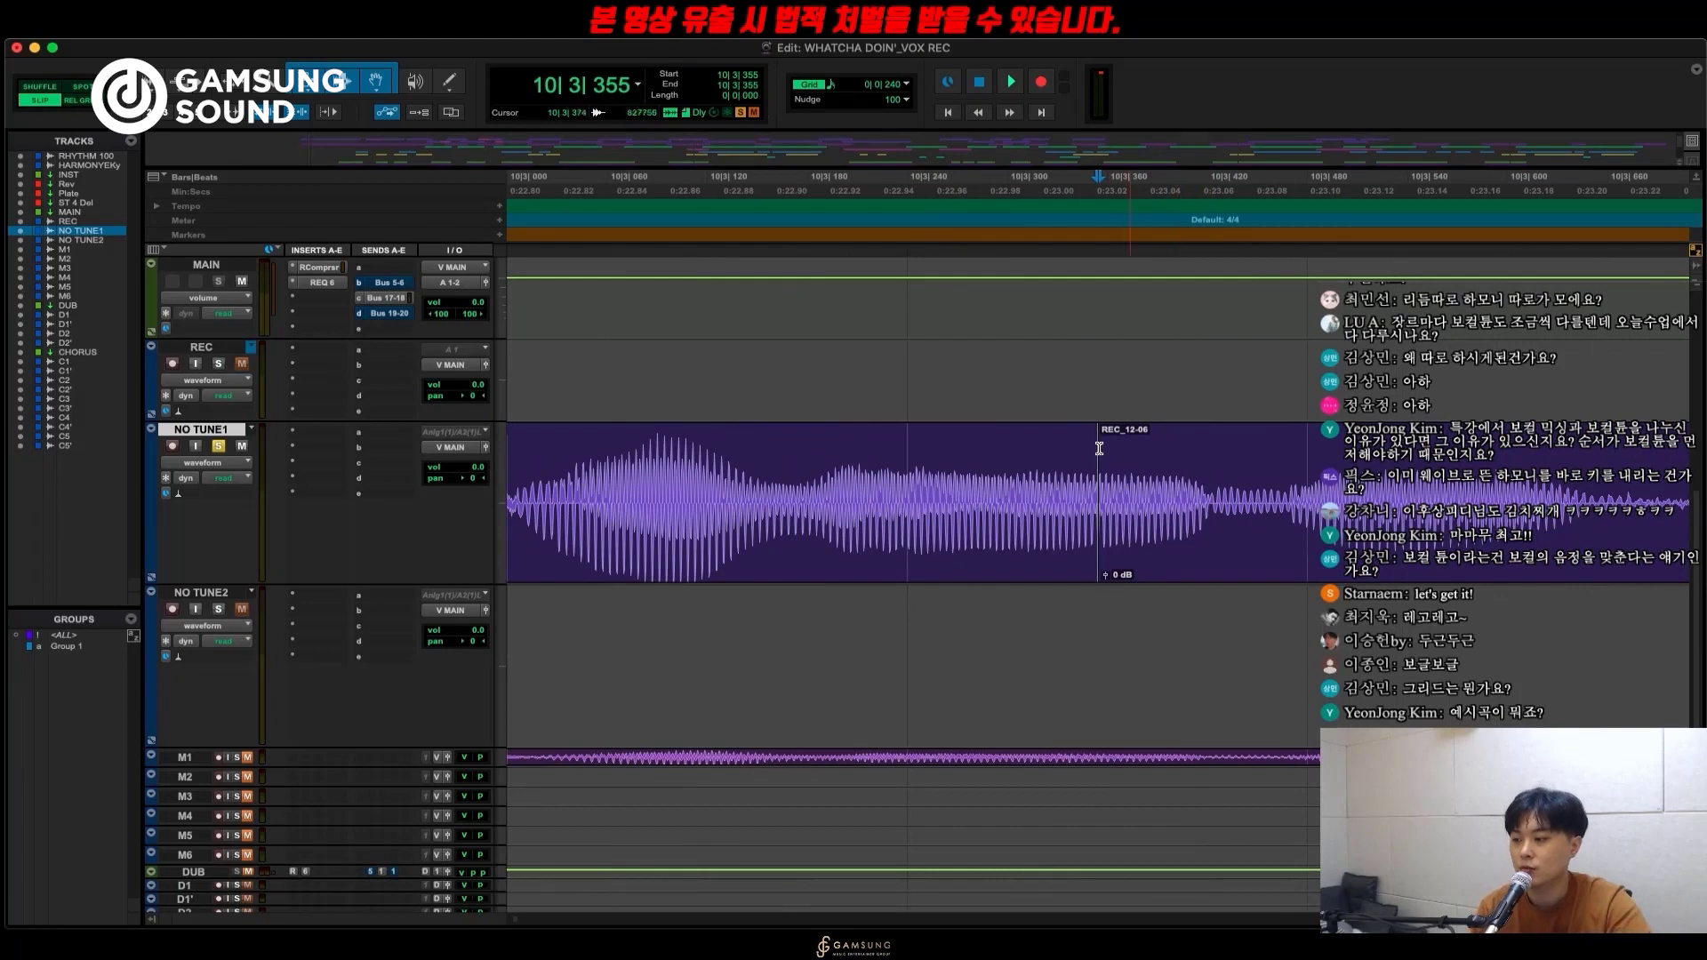
drag(1092, 503, 1261, 498)
click(1188, 491)
key(super+bracketleft)
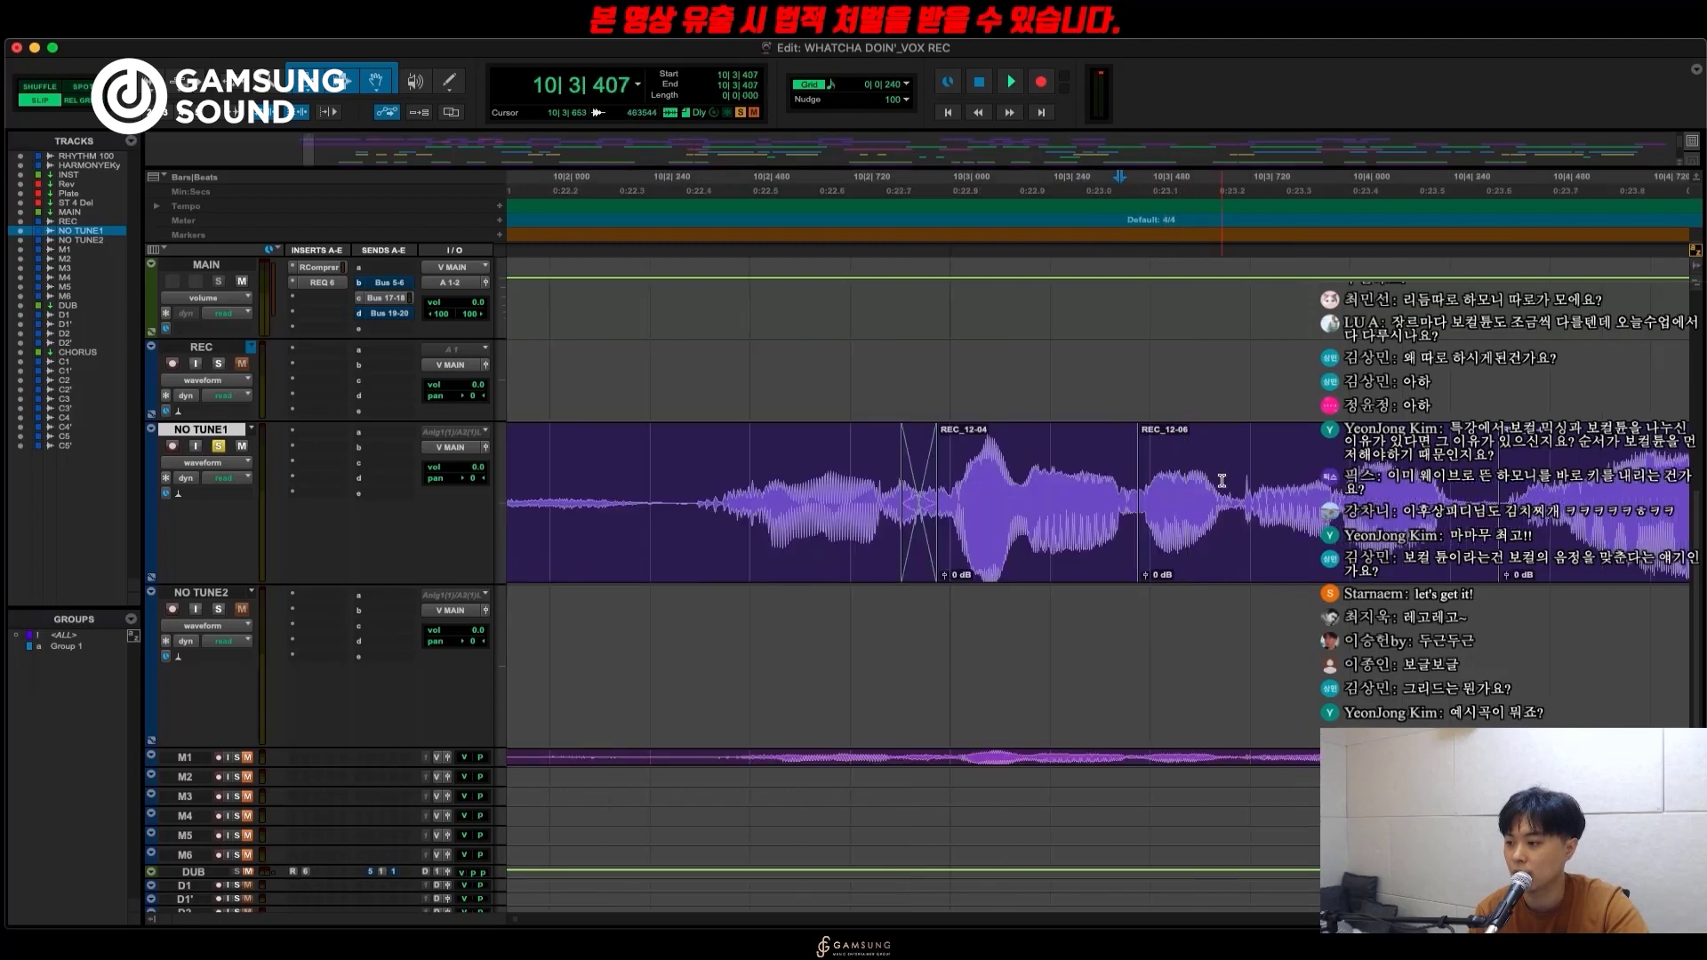
key(space)
key(space)
Shift the split clip on NO TUNE1 slightly earlier to 10|3|449 so the wave cycles line up at the splice.
key(alt+Tab)
key(t)
key(t)
key(t)
key(t)
key(t)
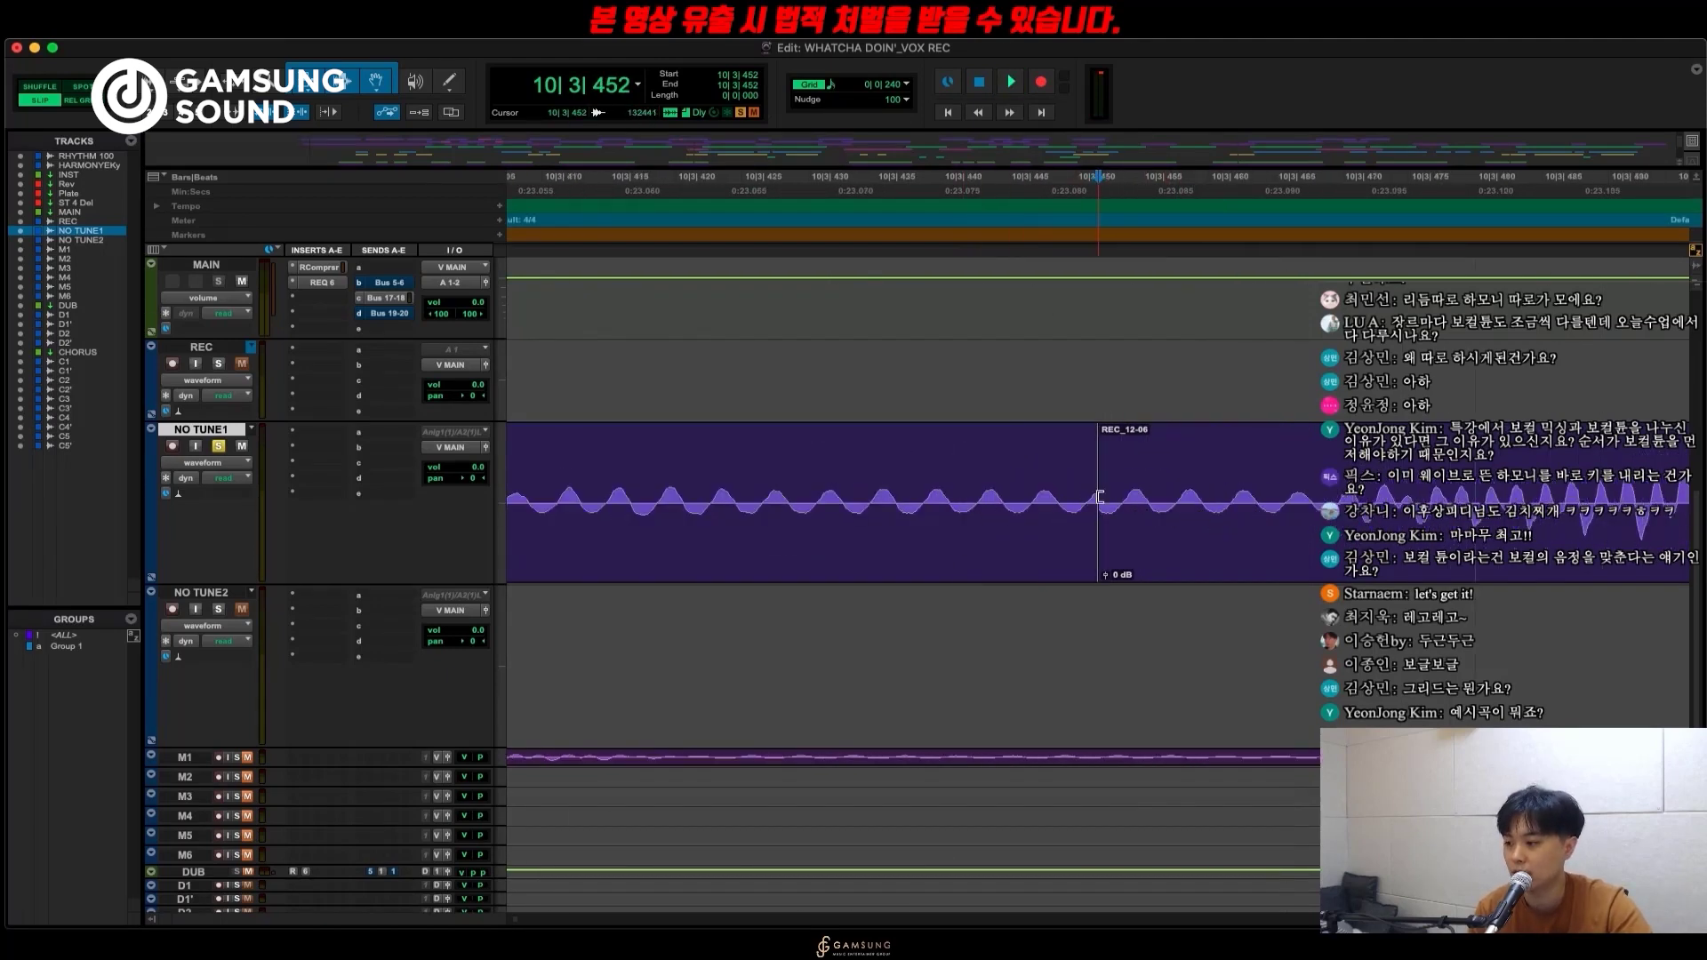
key(t)
drag(1215, 539, 1143, 540)
key(super+t)
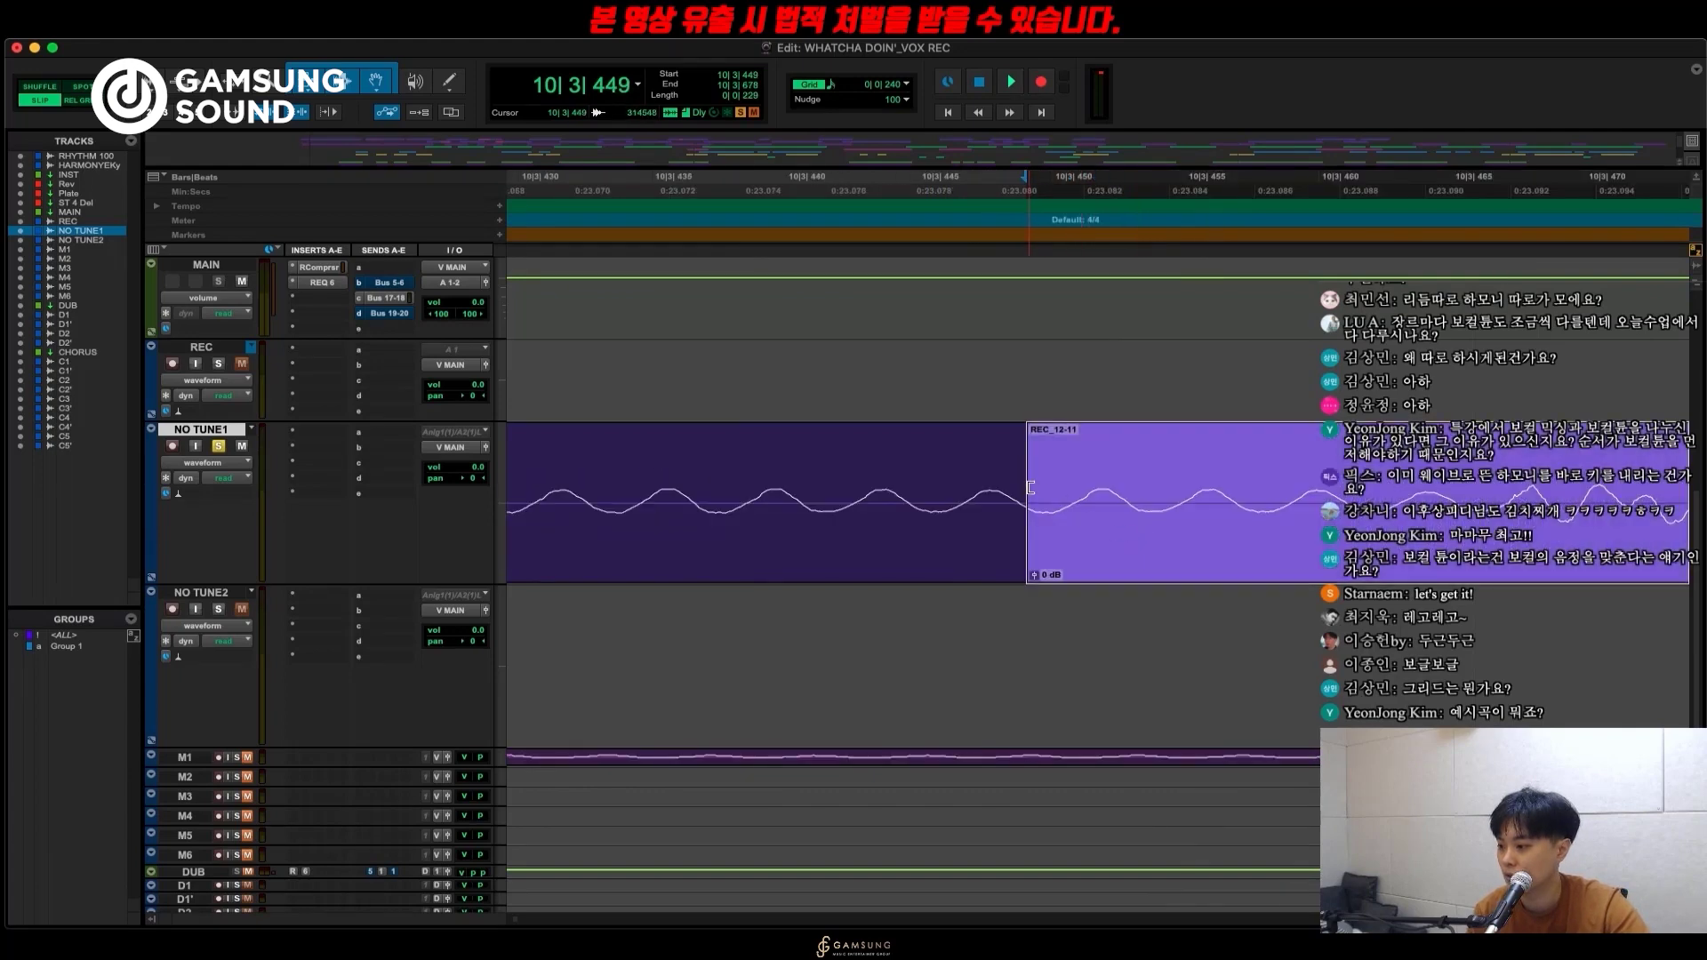
Extend the shifted clip's start slightly earlier and crossfade the splice from 10|3|441 to 10|3|458.
mouse_move(1031, 488)
mouse_down()
mouse_move(903, 498)
mouse_move(1010, 498)
mouse_up()
key(r)
drag(1231, 500, 999, 500)
key(f)
key(r)
key(r)
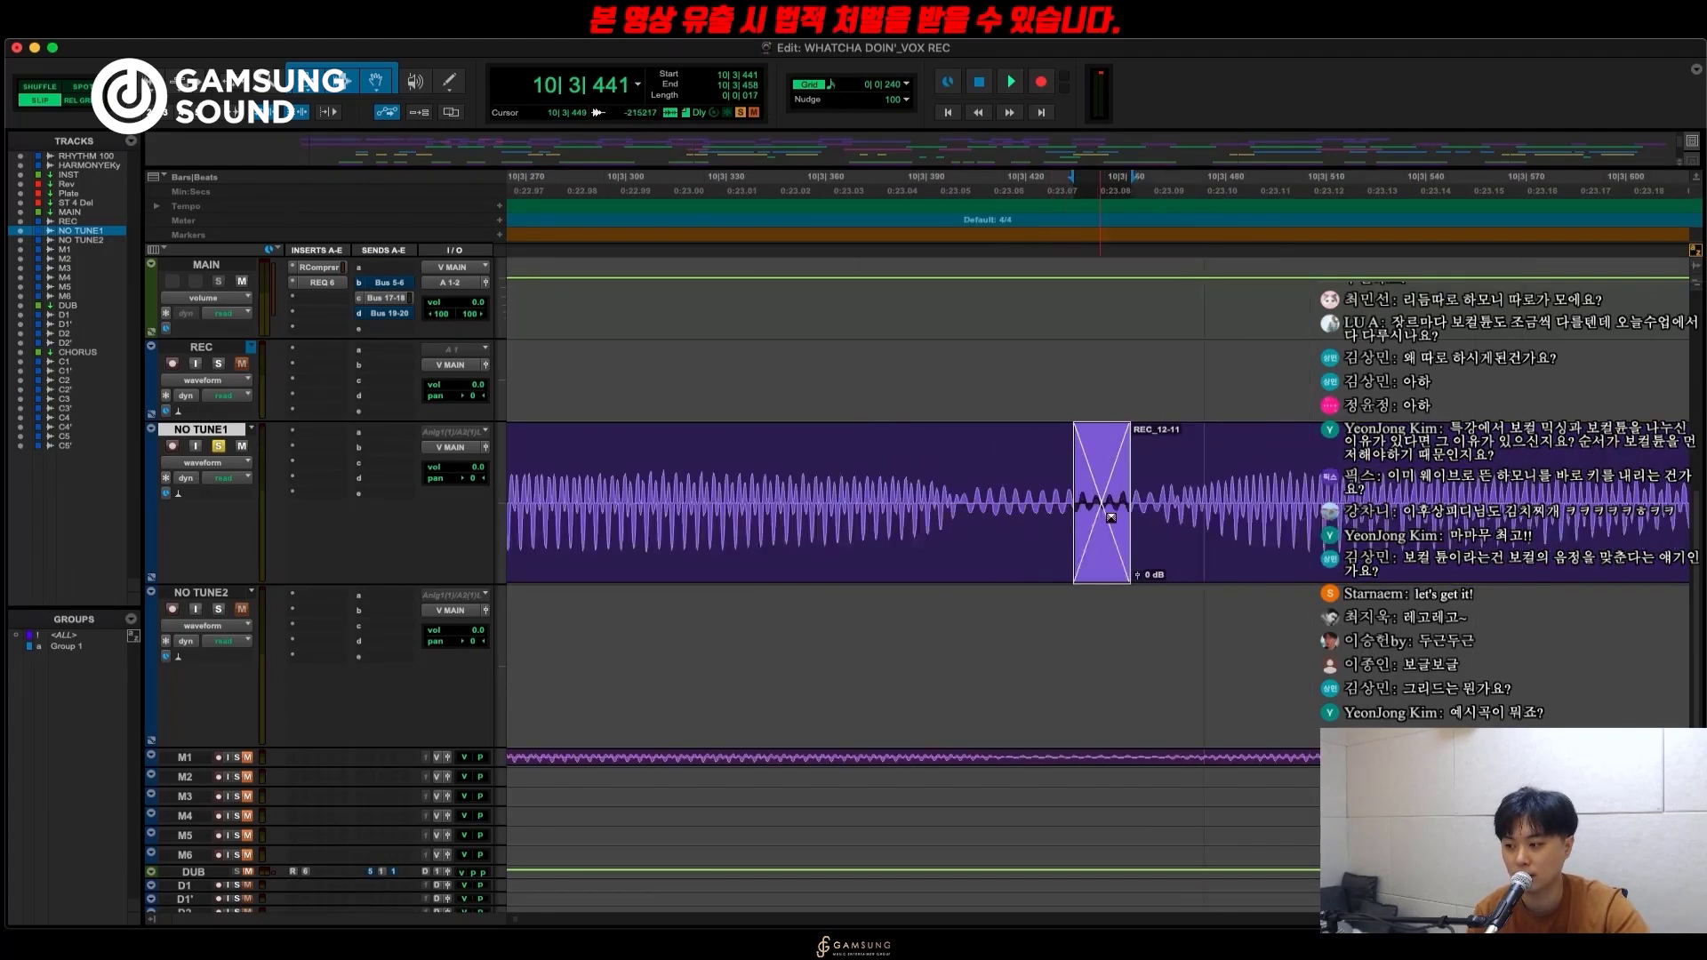
Slide the REC_14-05 clip on NO TUNE1 earlier, crossfade its splice from 11|3|863 to 11|4|002, and start playback.
key(r)
key(r)
key(r)
click(1215, 488)
drag(1274, 488, 1293, 488)
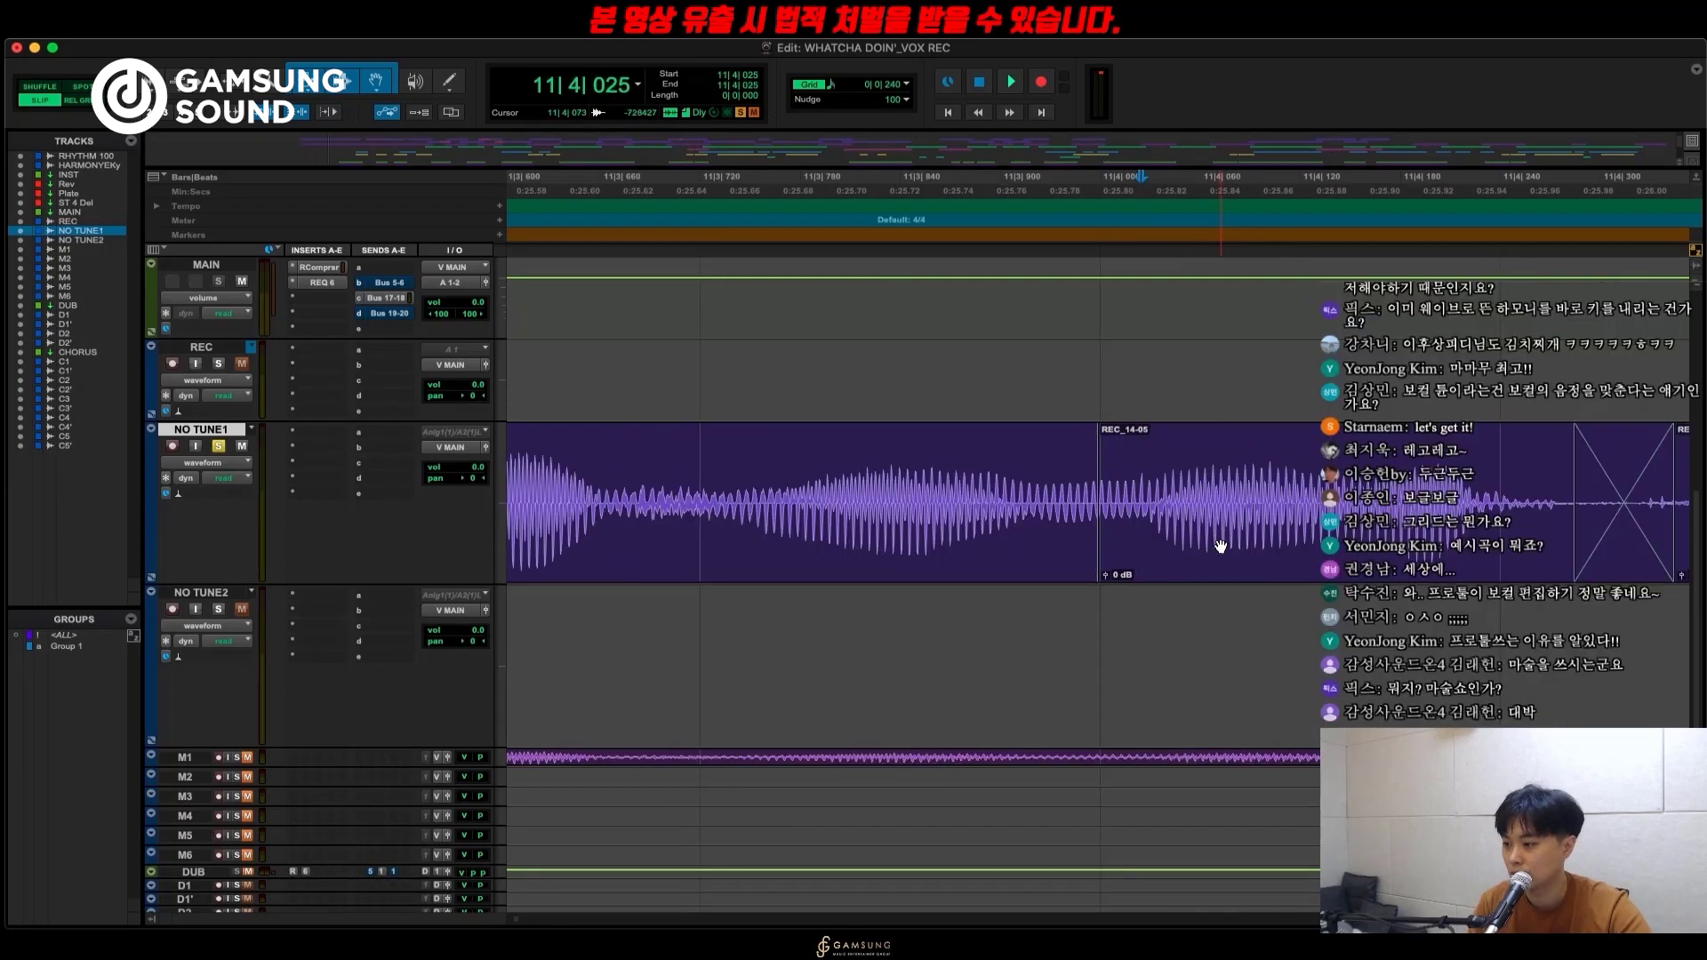
drag(1221, 546, 1183, 549)
drag(1104, 479, 937, 493)
key(f)
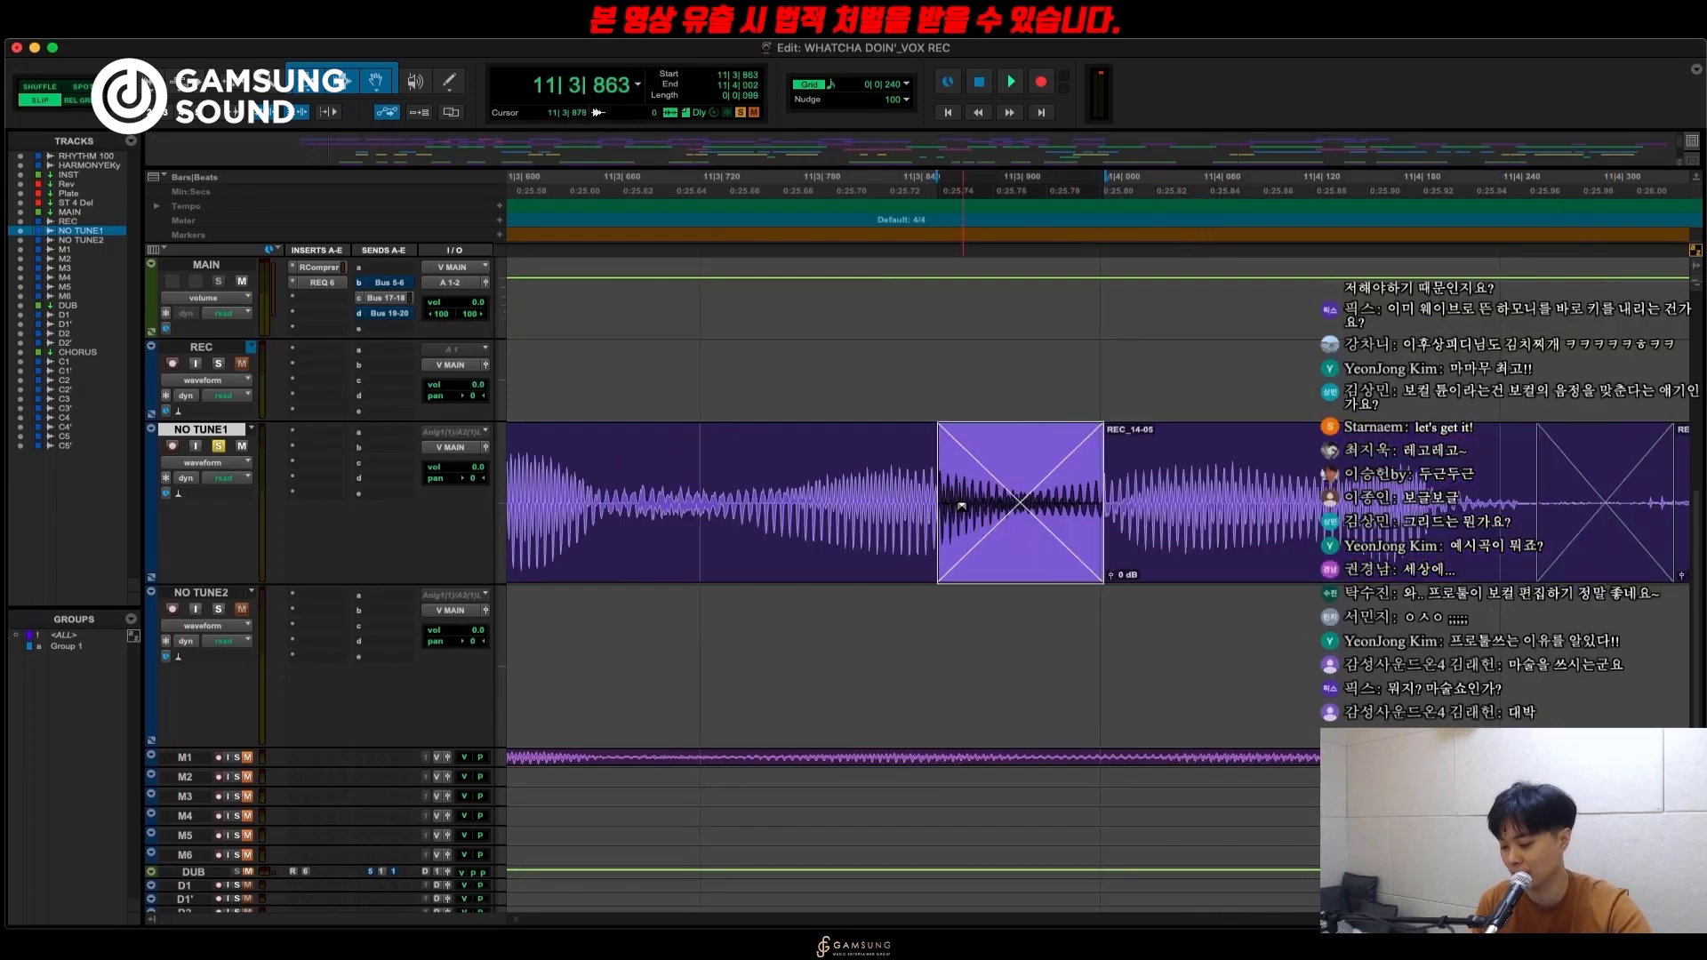
key(super+bracketleft)
key(space)
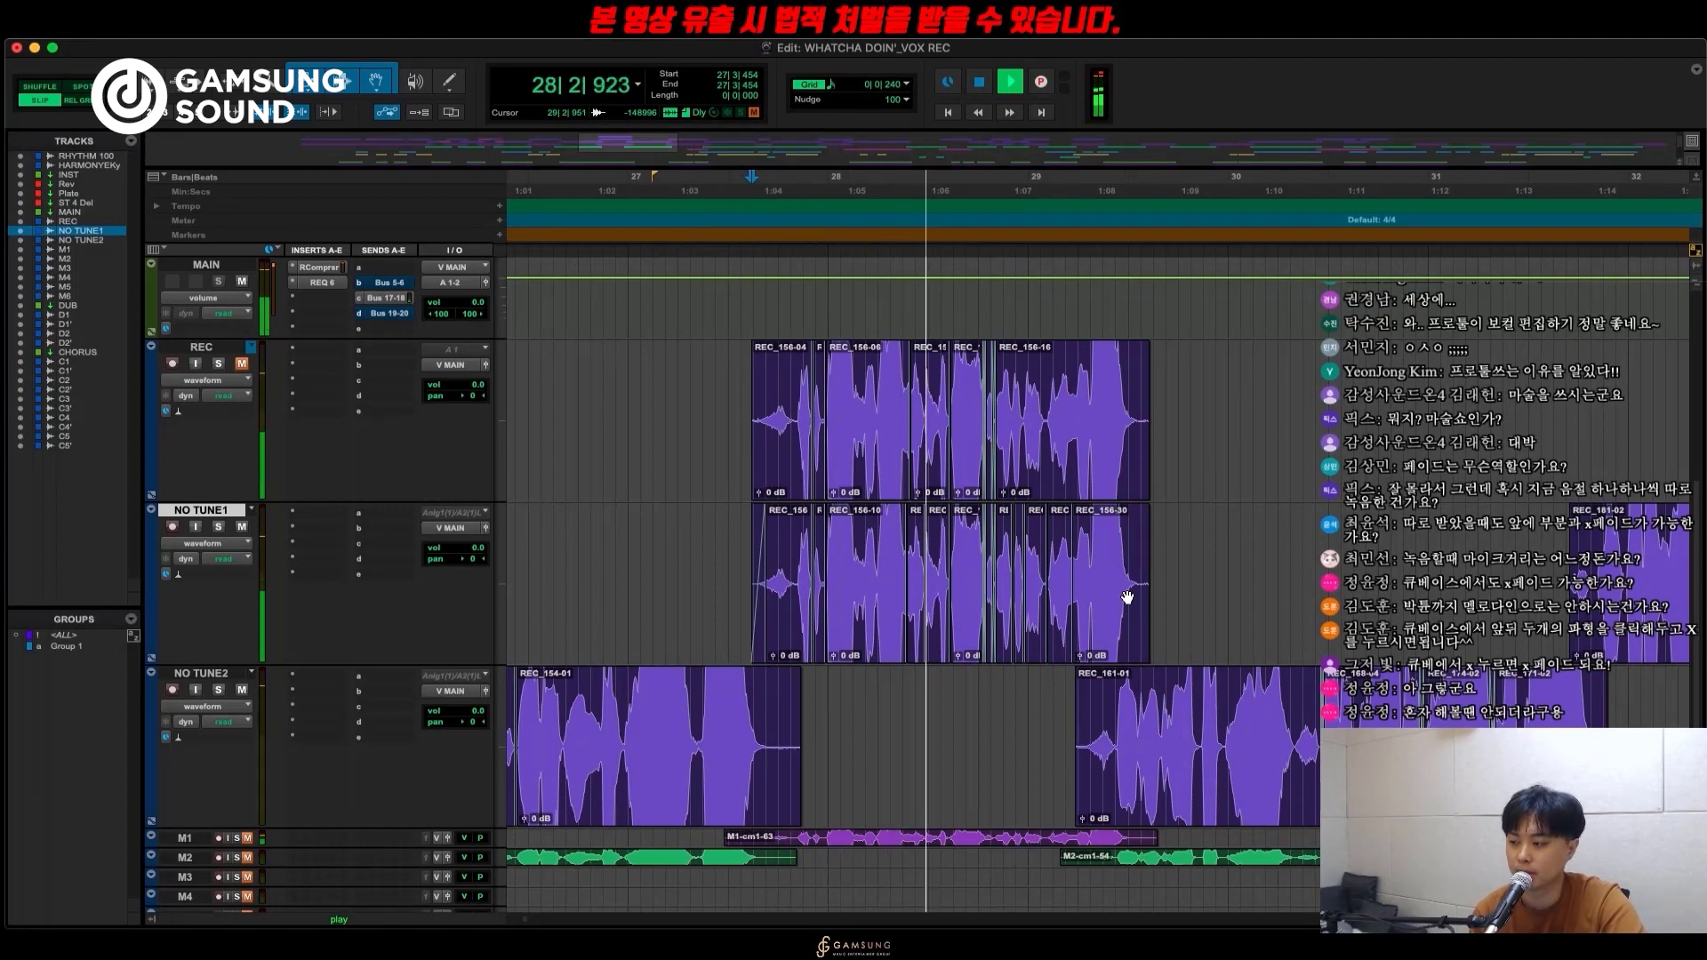
Play back the REC and NO TUNE1 vocals around bars 28 and 29 to compare their timing.
click(1049, 384)
key(t)
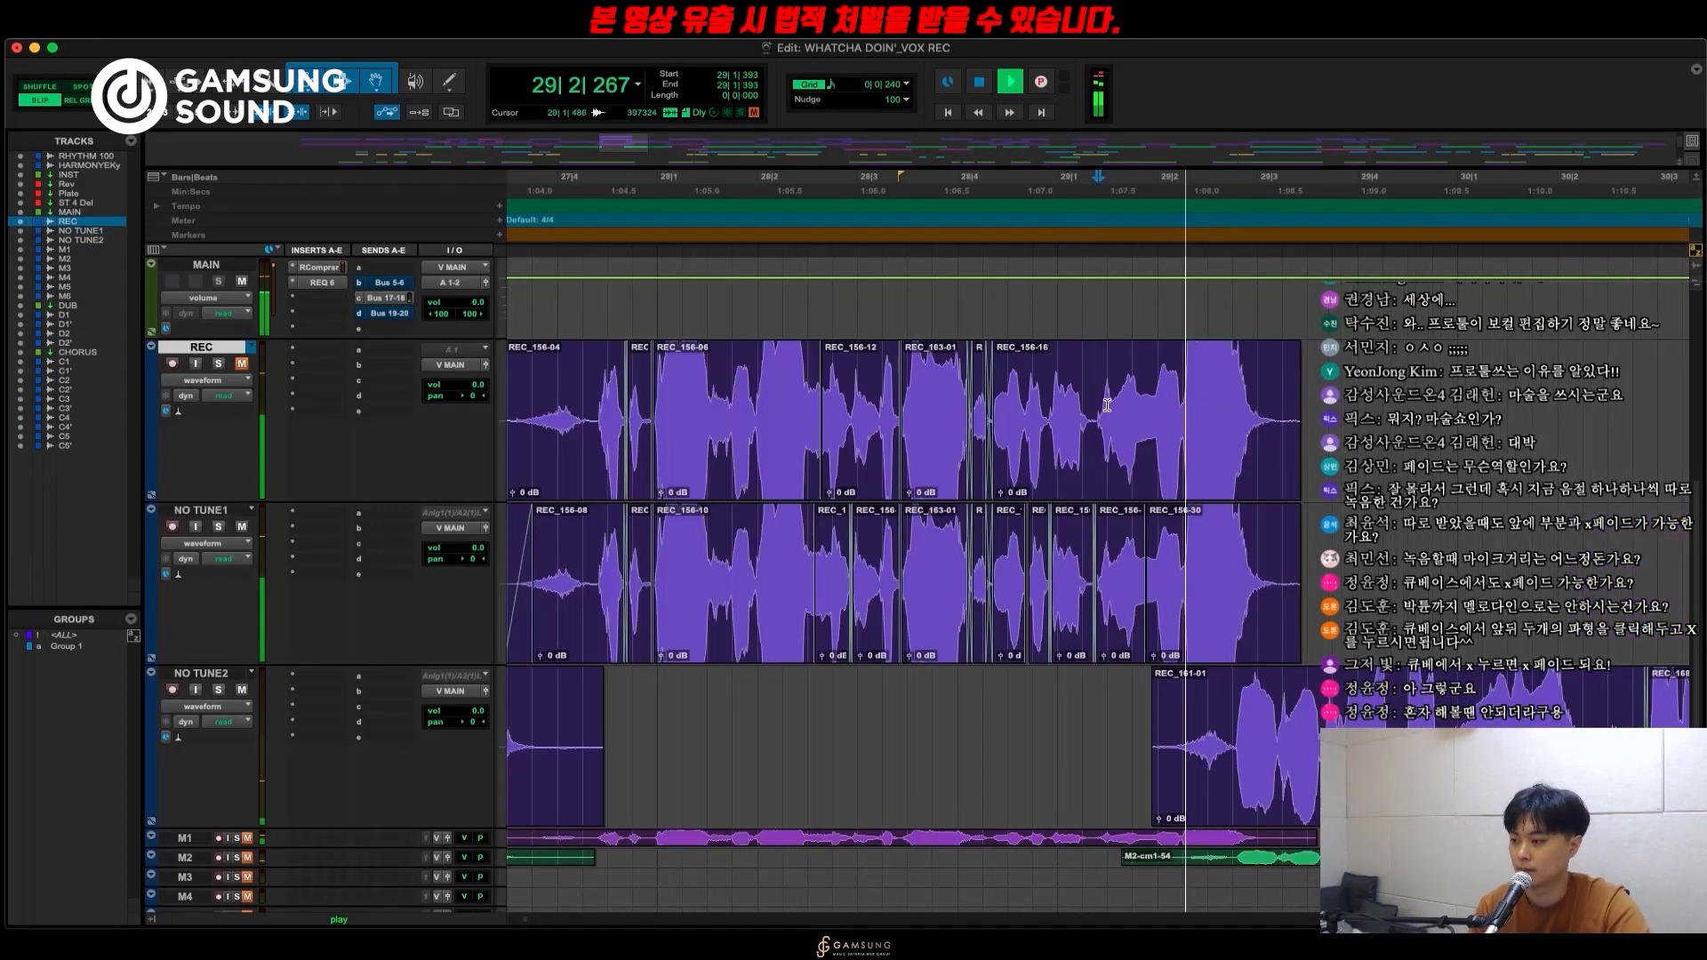
key(r)
key(space)
drag(918, 418, 1044, 642)
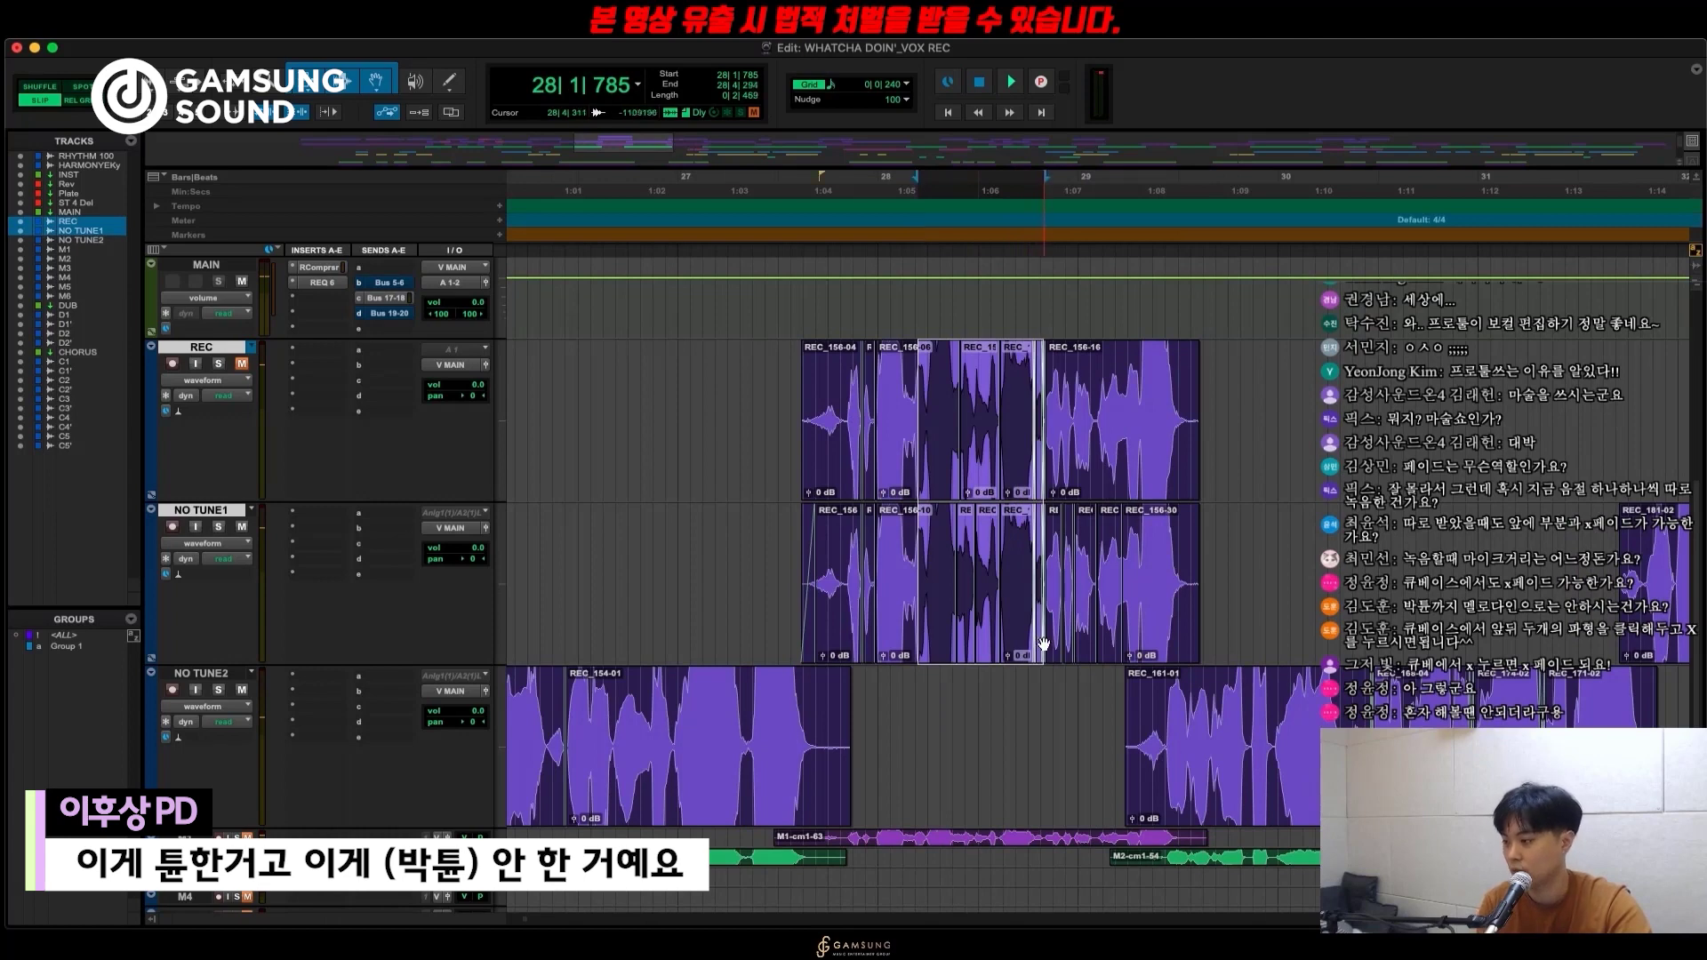
click(929, 396)
key(space)
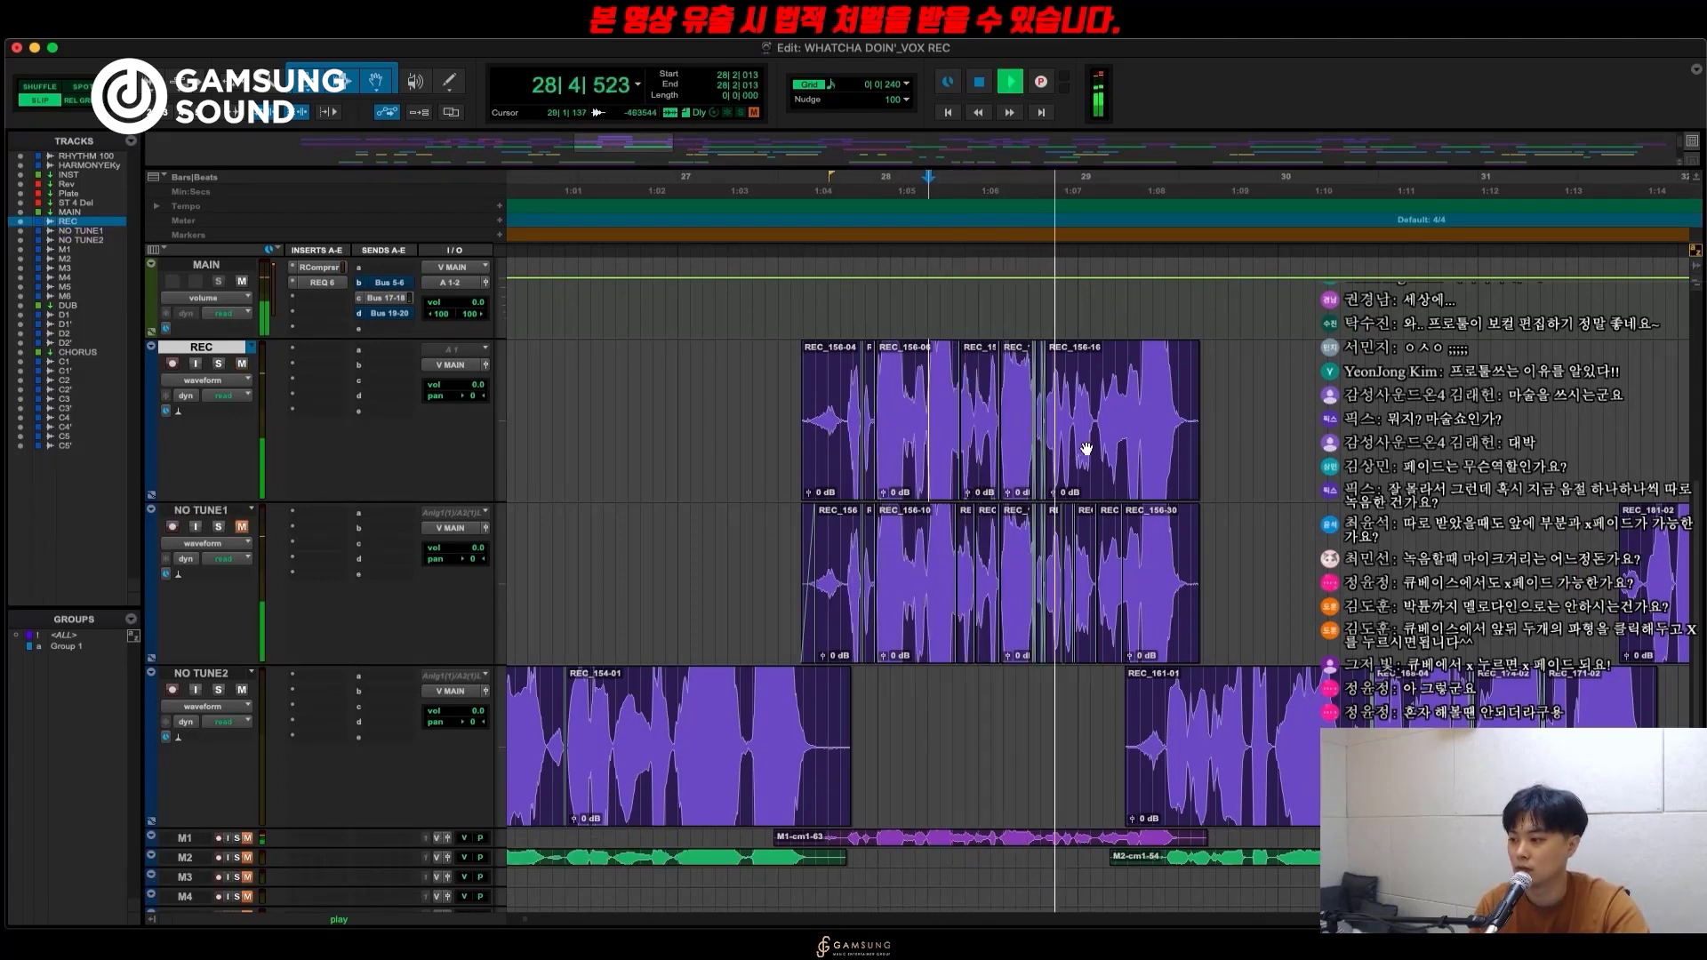
click(1131, 380)
key(space)
Compare the REC and NO TUNE1 clip edits up close around bar 29.
drag(761, 373, 792, 575)
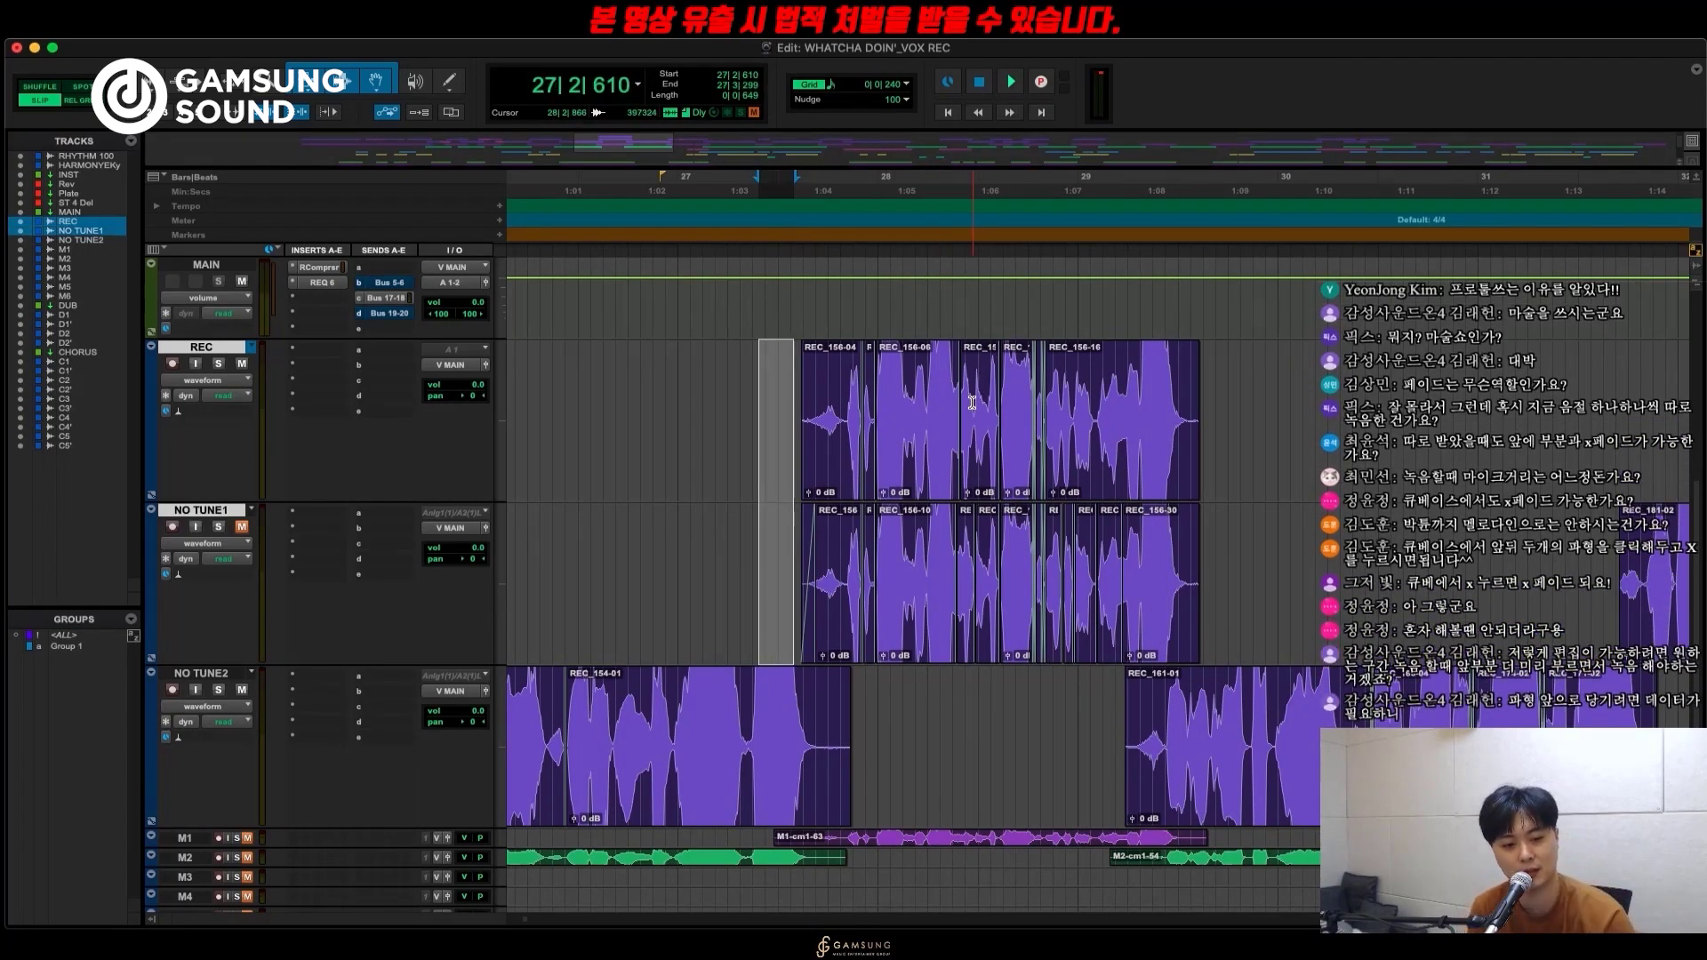
click(1154, 362)
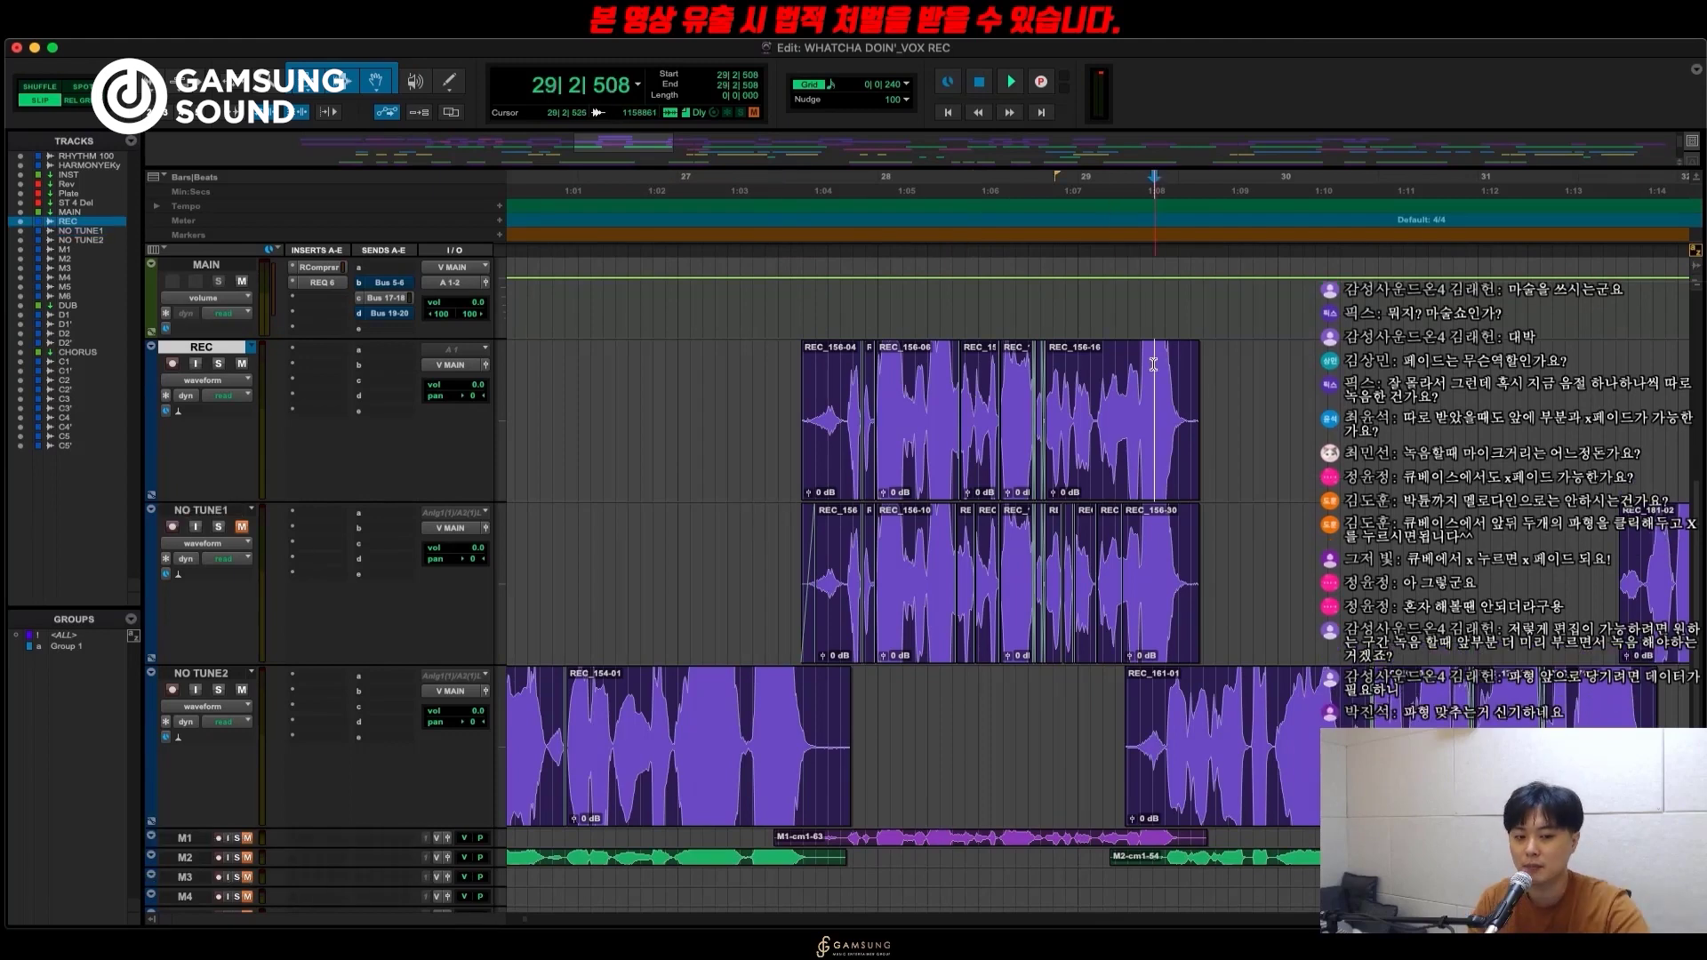
key(t)
key(t)
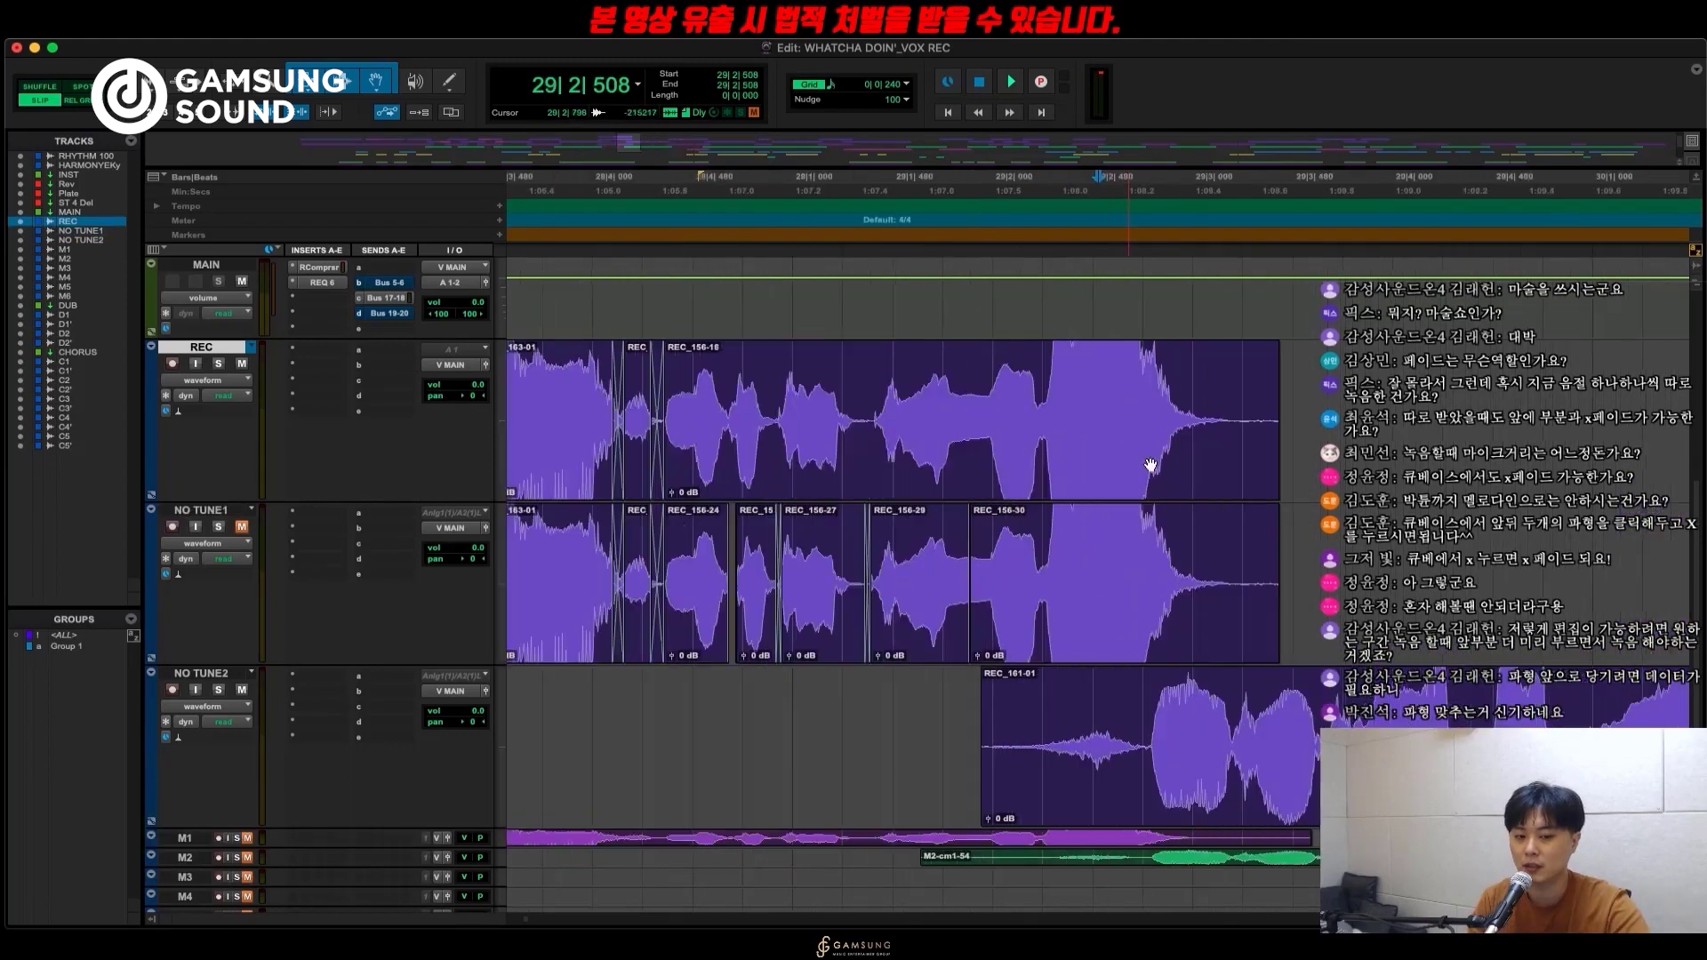
scroll(1131, 465, up, 1)
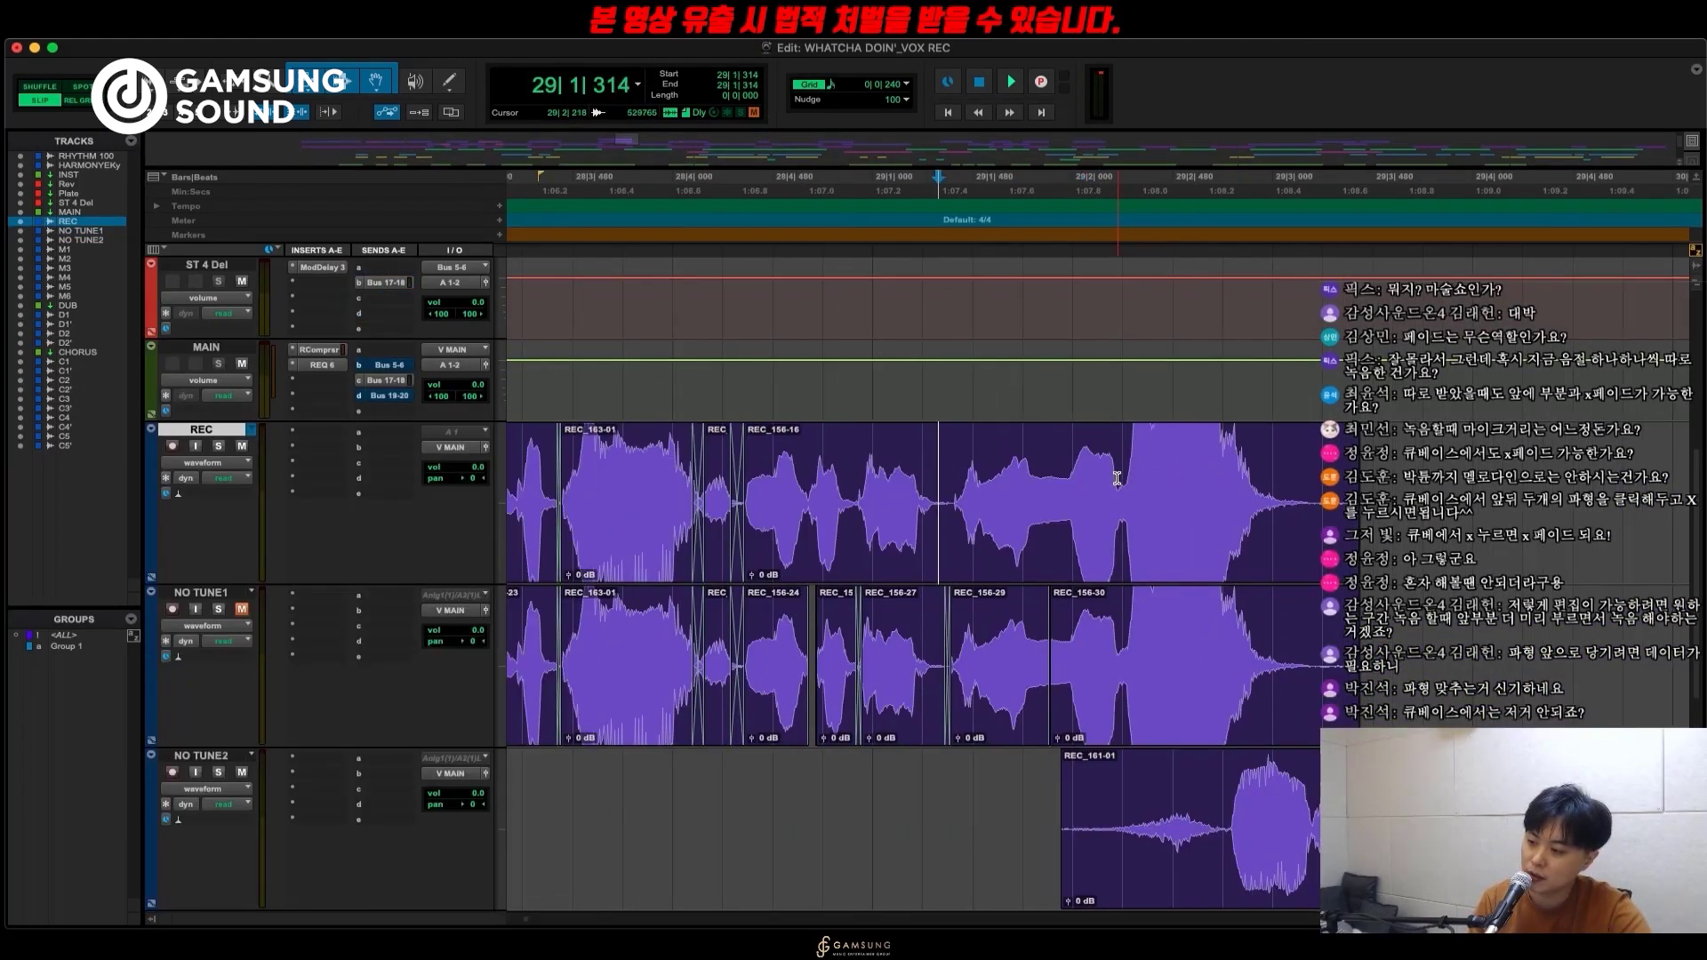
click(1117, 479)
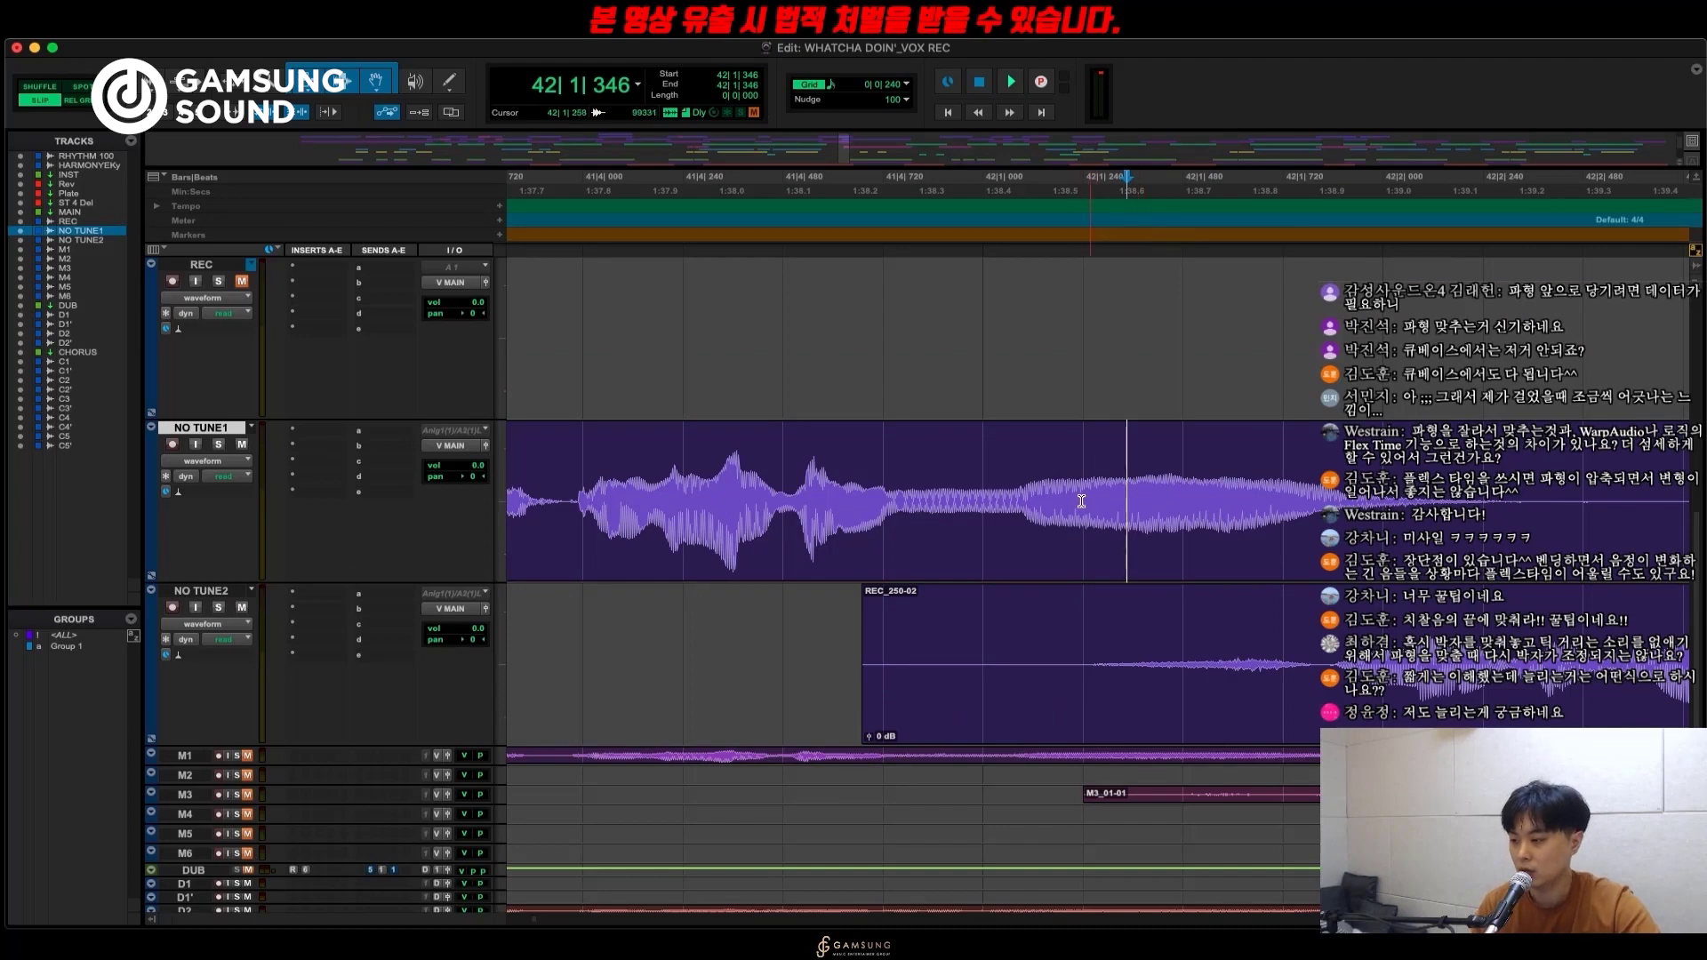
Split the NO TUNE1 clip inside the sustained, quiet part just before bar 42.
key(super+bracketleft)
key(super+bracketright)
drag(894, 517, 1019, 517)
click(1049, 551)
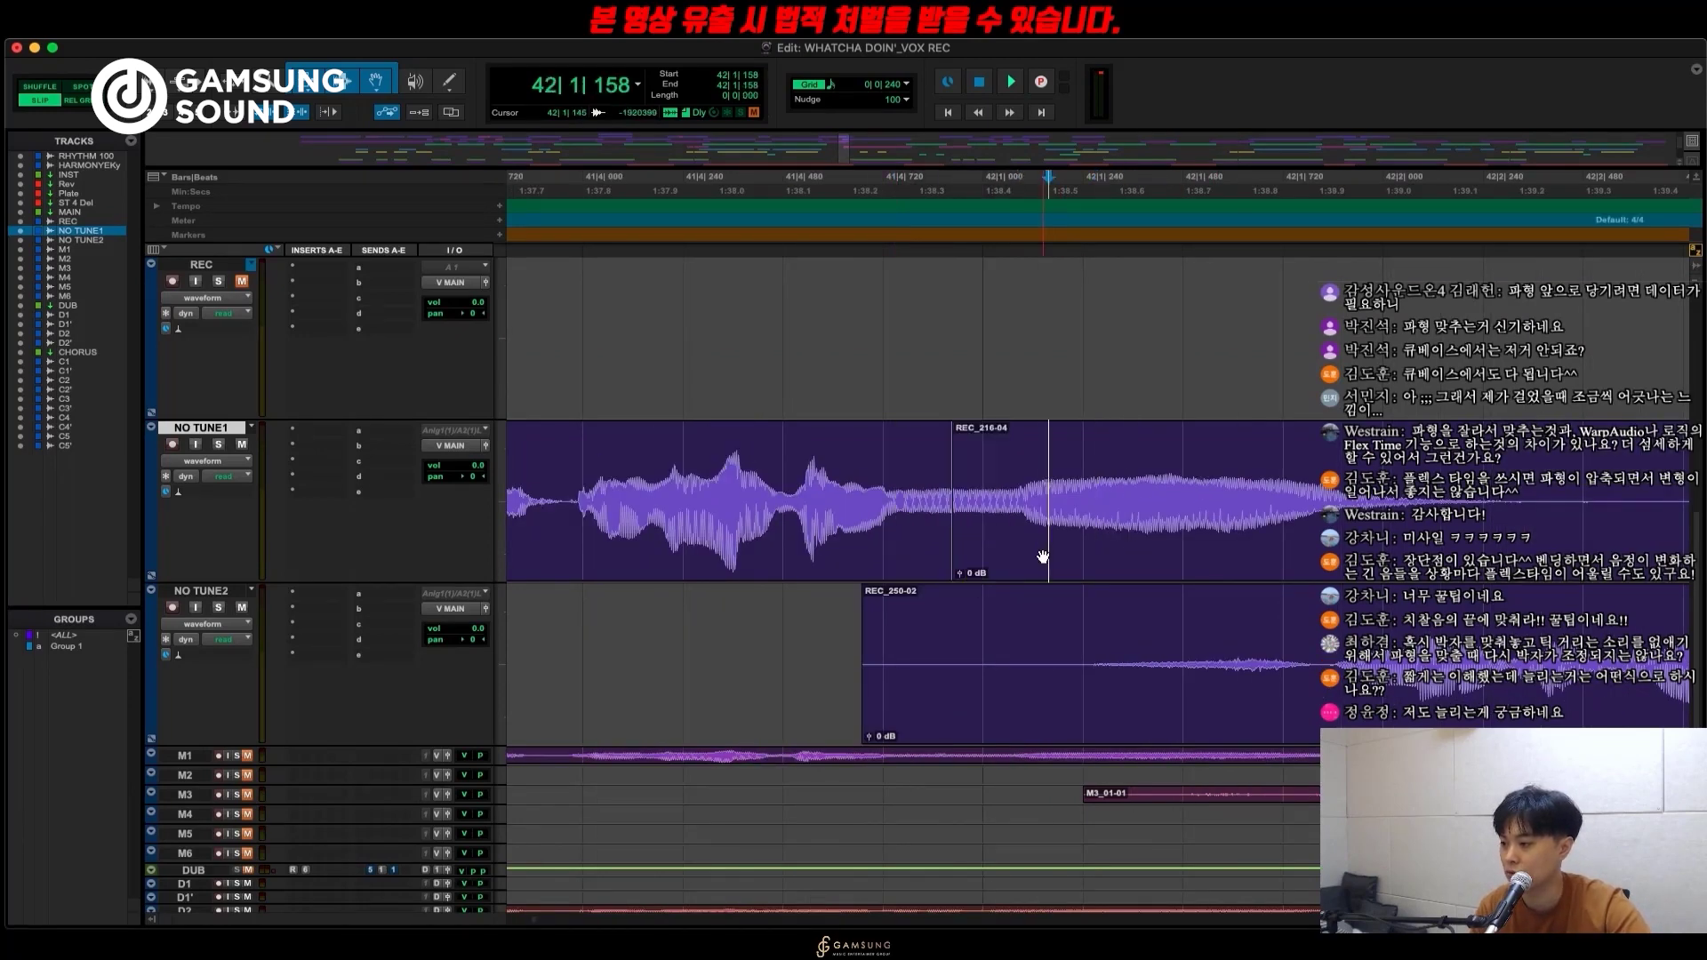
Slide the split-off REC_216-04 part later to about 42|1|051 and close the gap to lengthen the sustained sound.
drag(1020, 561, 1069, 561)
drag(950, 525, 1129, 480)
click(948, 495)
key(Tab)
key(super+bracketright)
key(super+bracketright)
key(super+bracketright)
key(super+bracketleft)
key(super+bracketleft)
key(super+bracketleft)
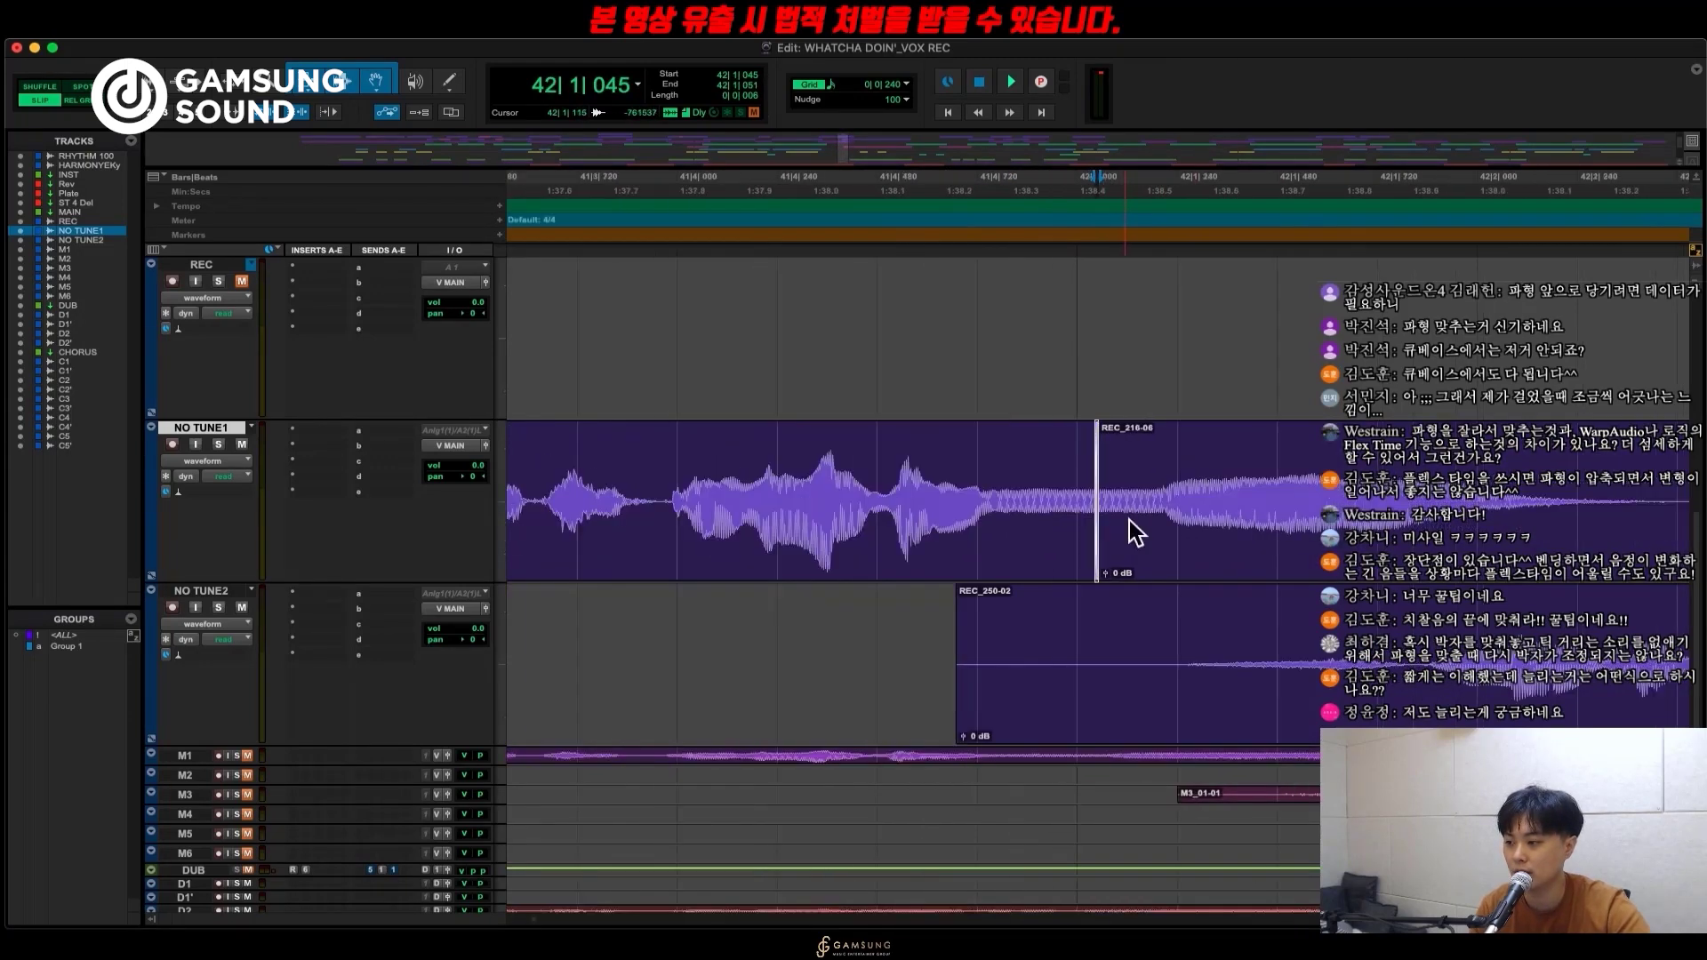
click(1190, 463)
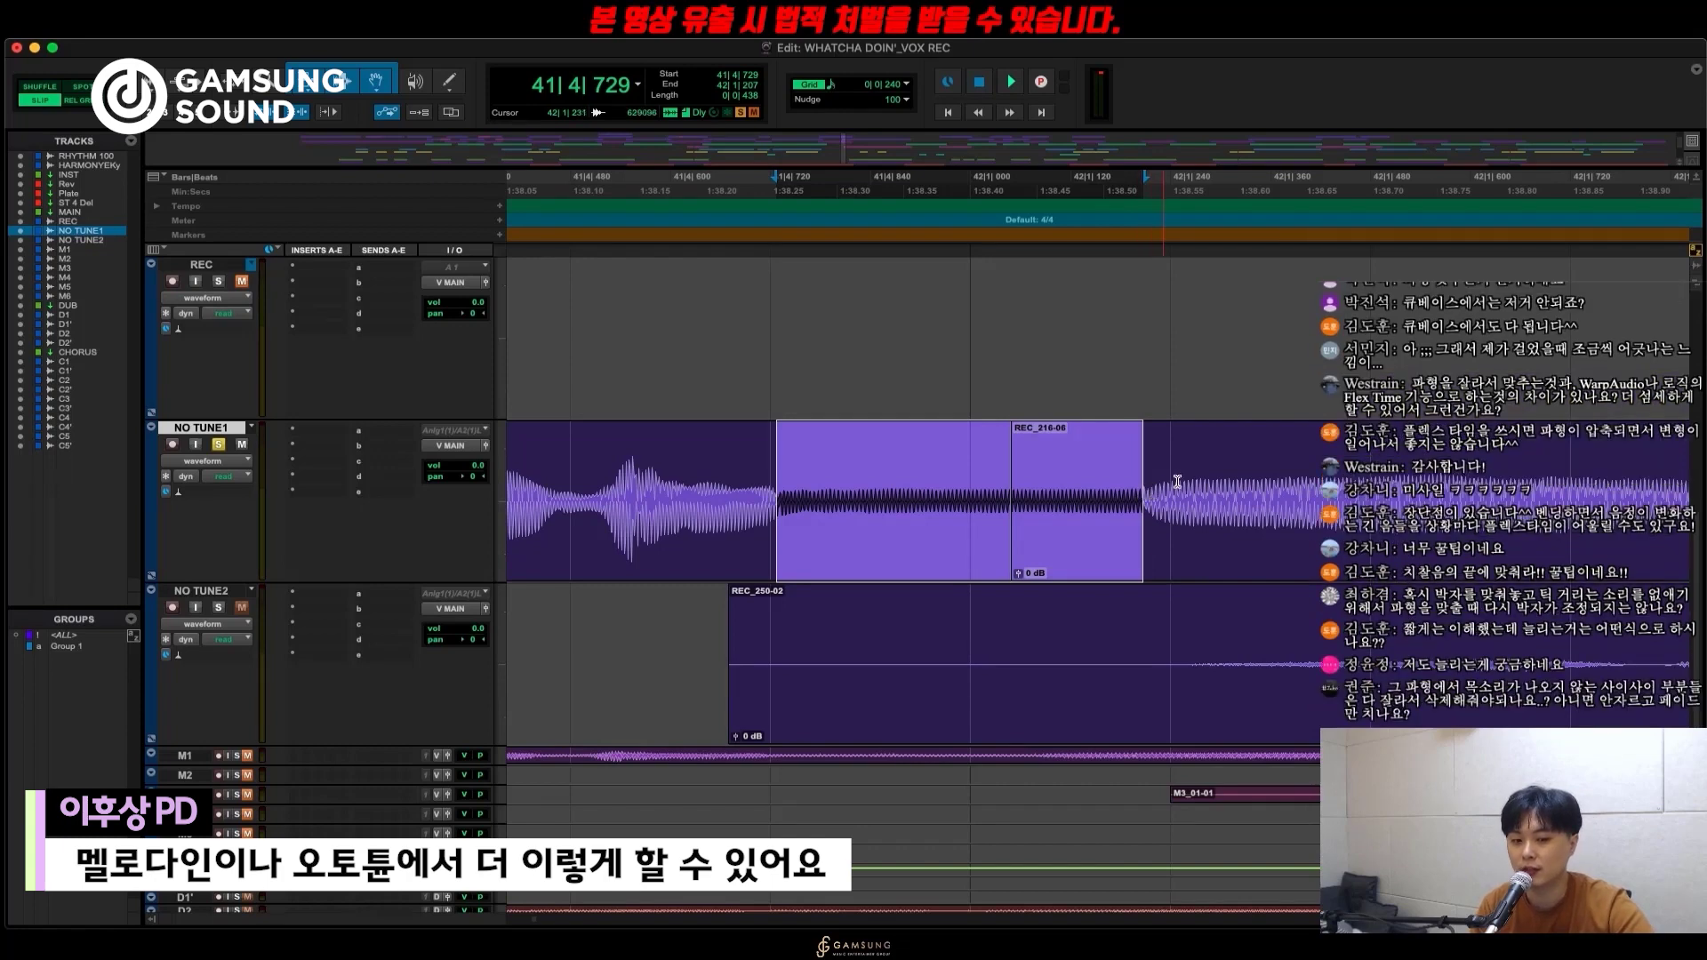
click(1222, 474)
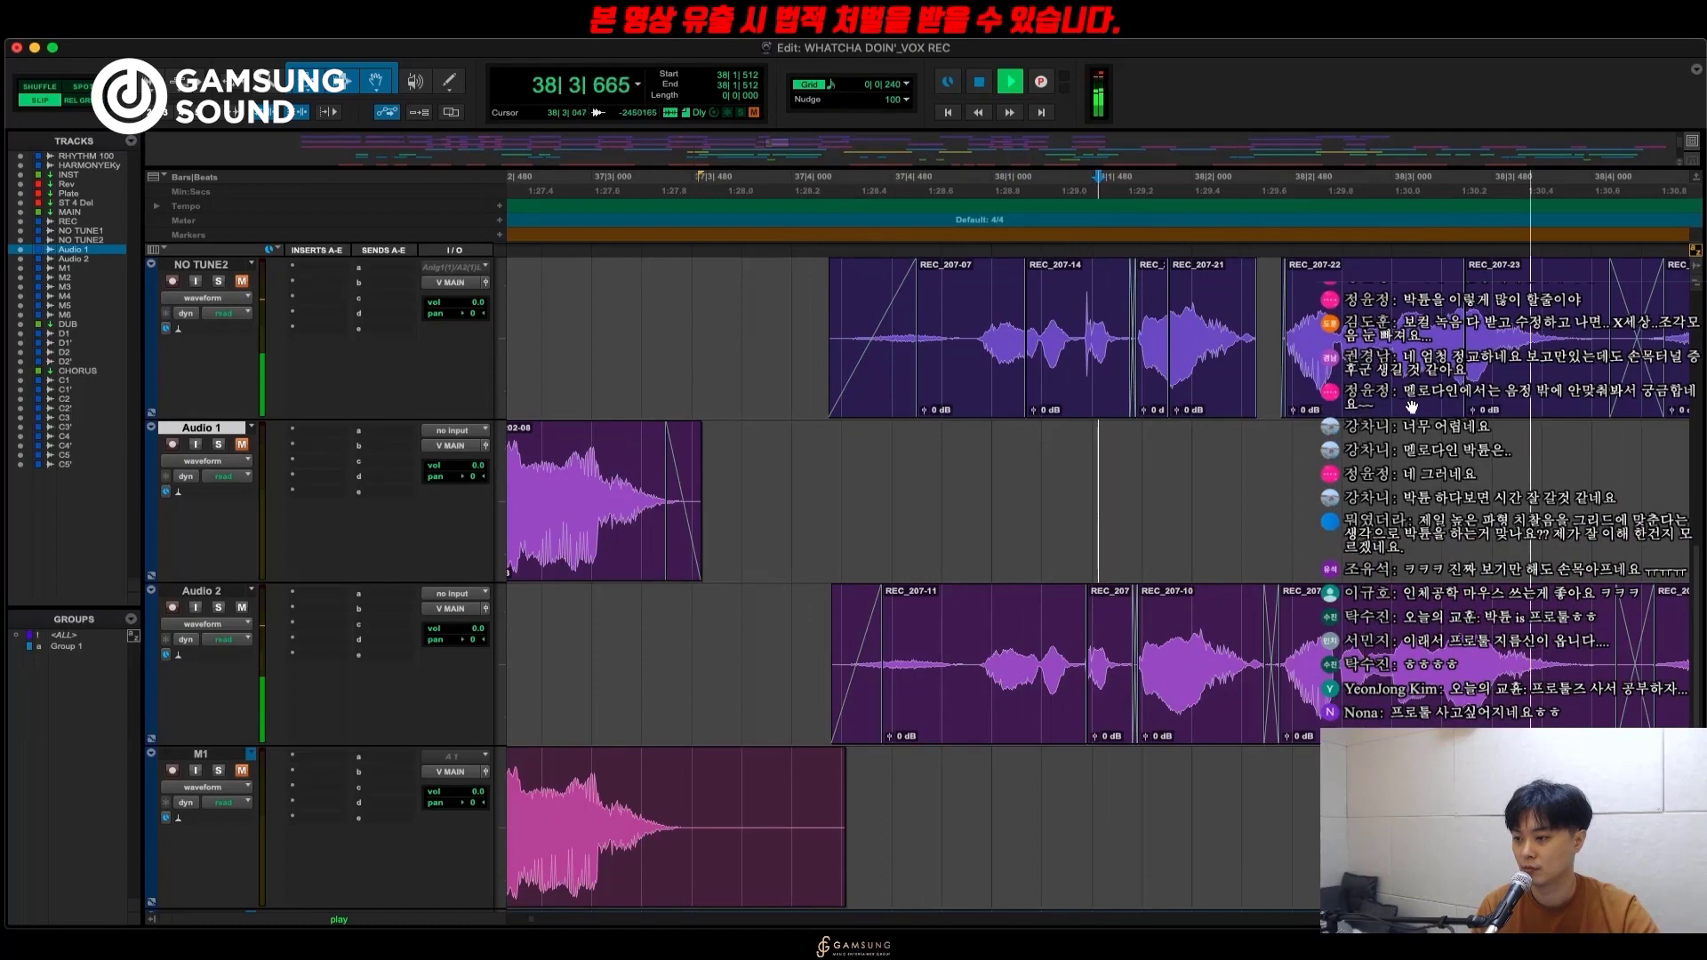
Stop playback and review the clips on NO TUNE1, NO TUNE2 and Audio 1 across the whole song.
key(r)
key(r)
key(r)
click(1300, 460)
key(space)
key(r)
key(r)
key(r)
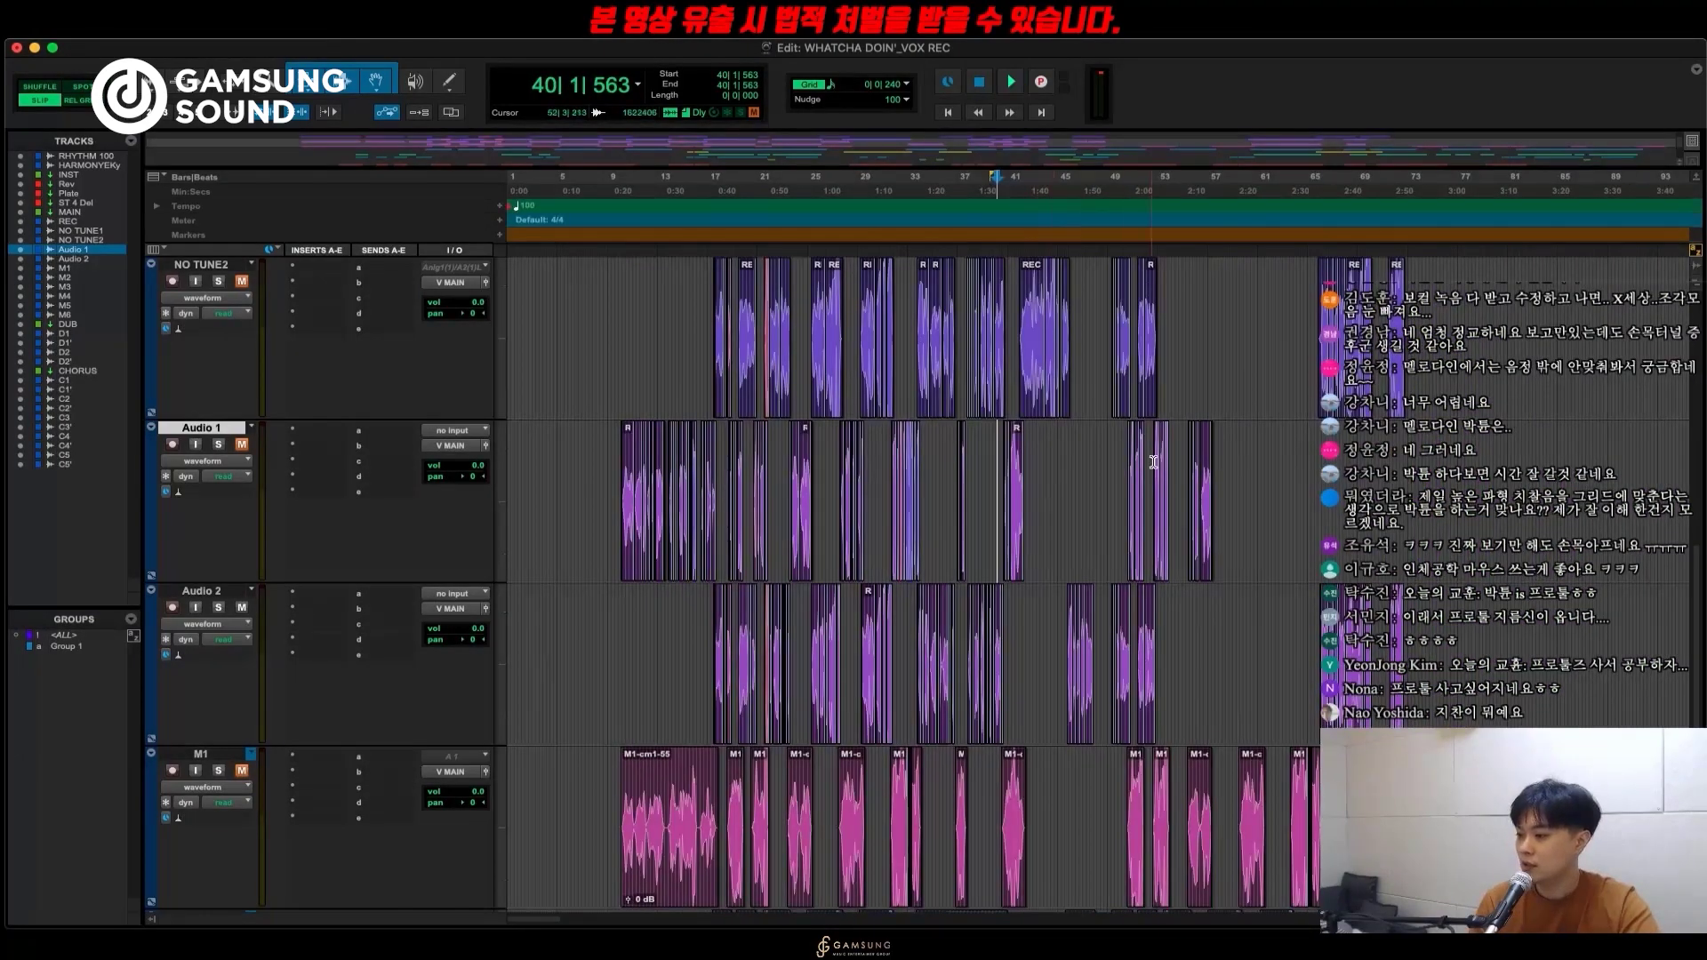
drag(1497, 286, 534, 495)
scroll(651, 498, up, 3)
scroll(638, 442, up, 3)
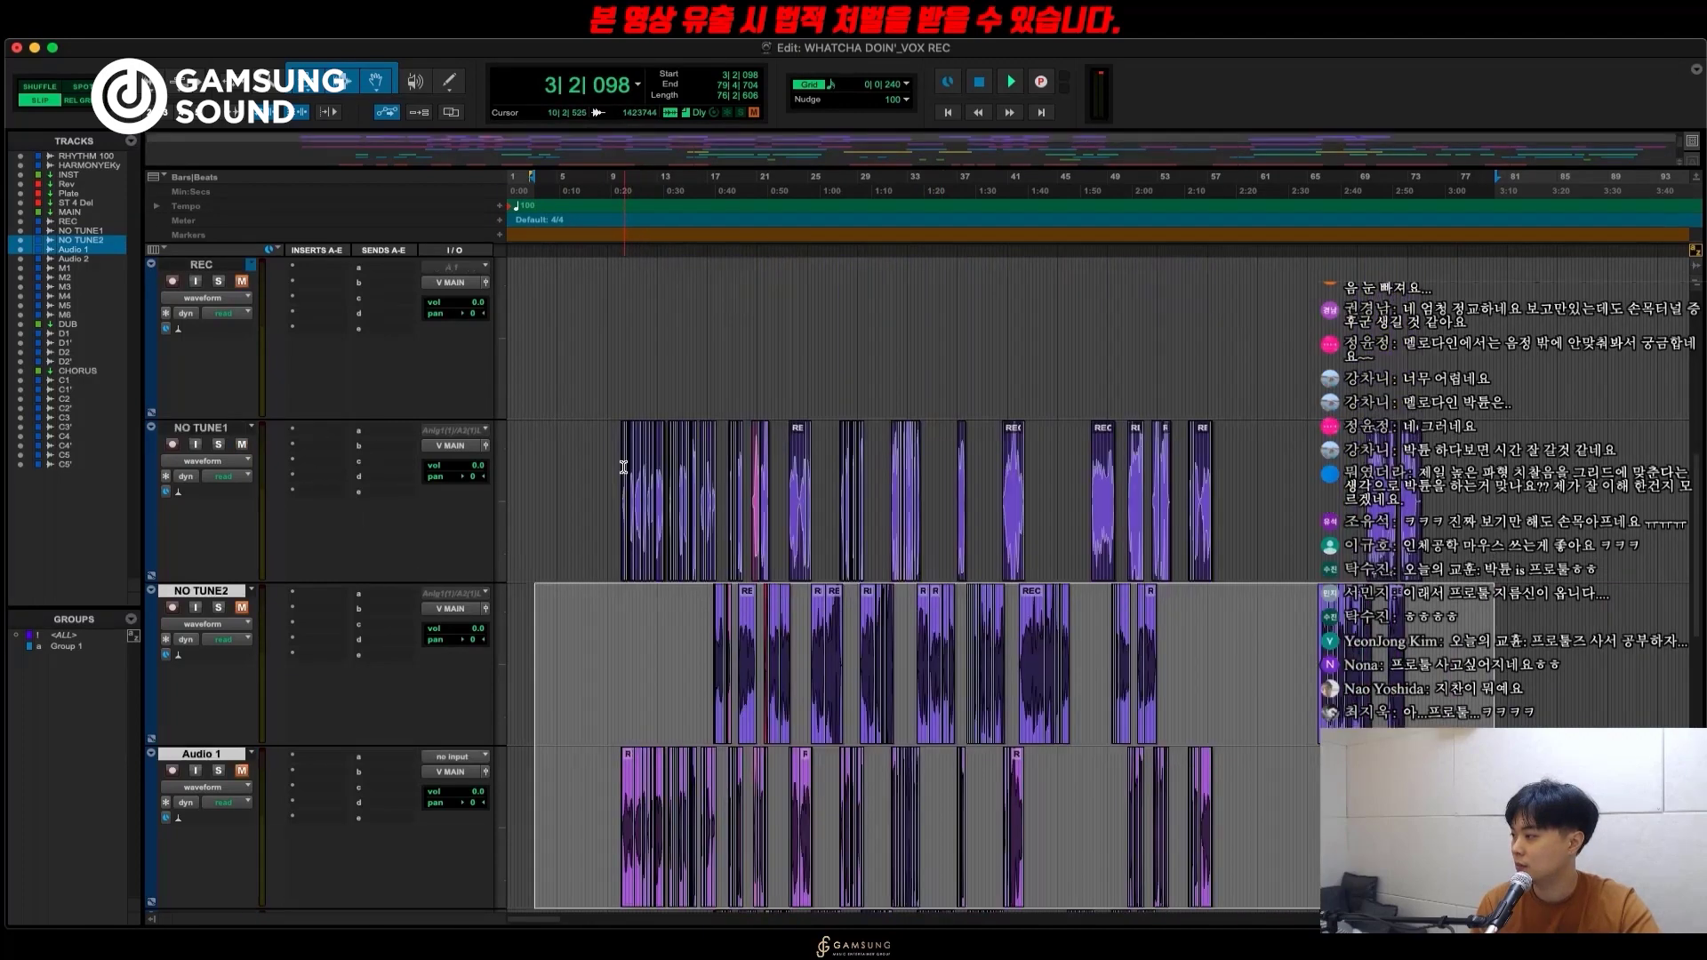
click(612, 478)
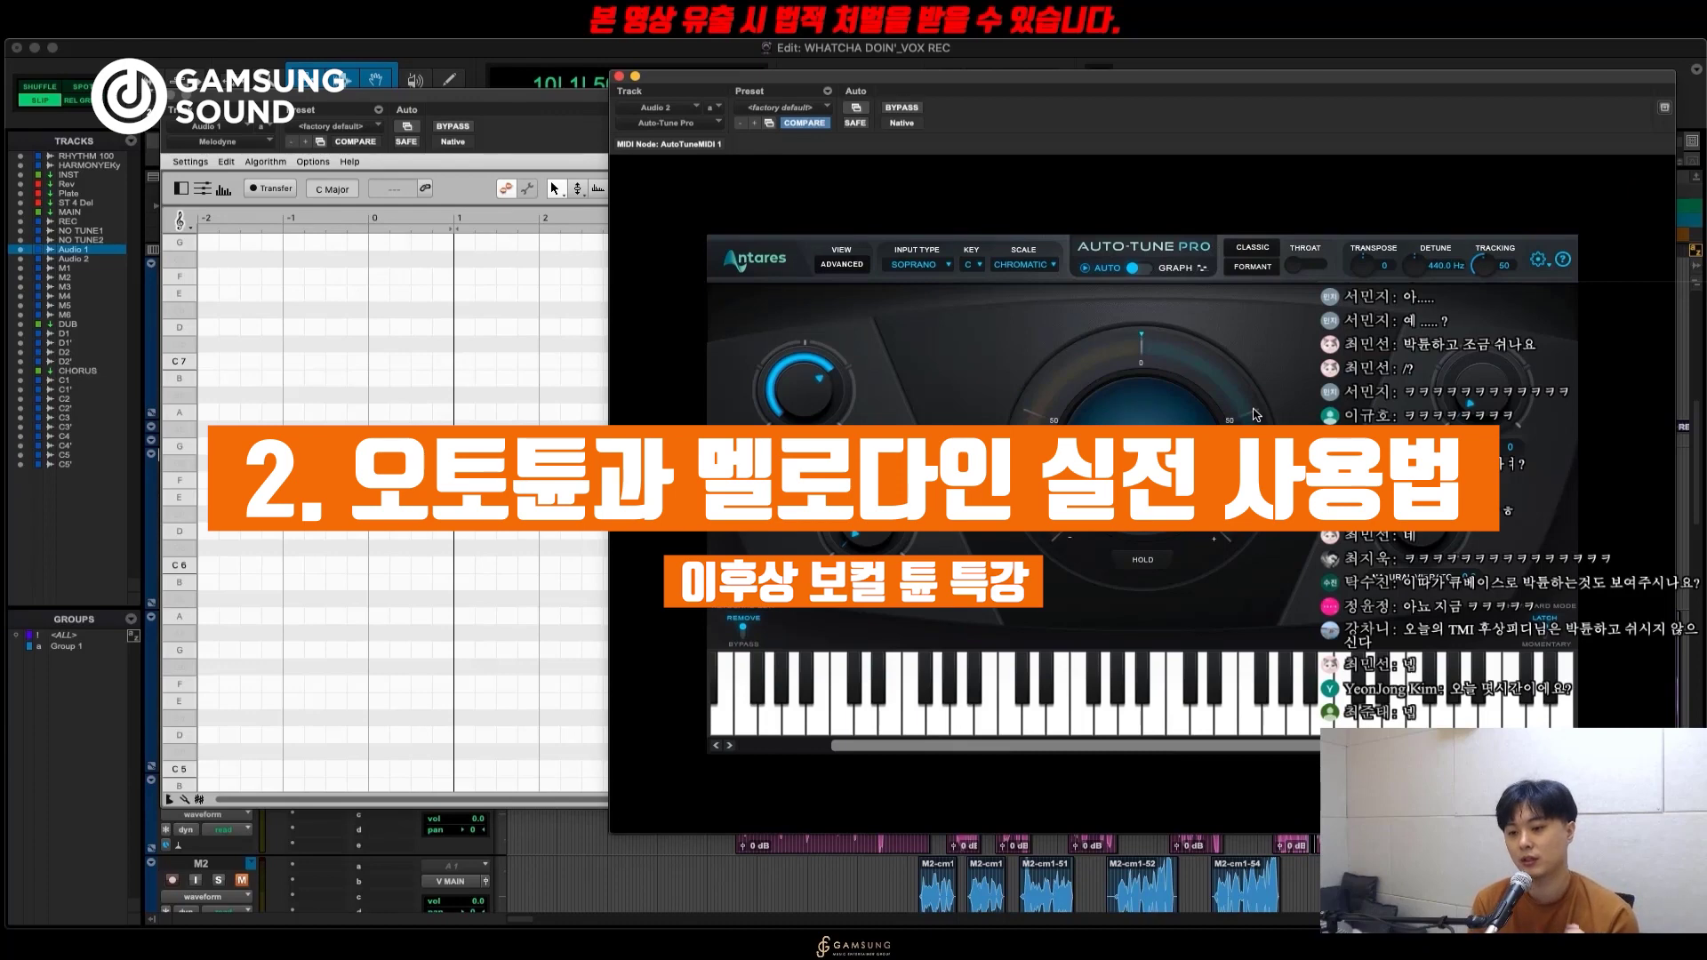
Bring up Auto-Tune Pro on the Audio 2 track and set its key to E.
key(super+grave)
click(1316, 332)
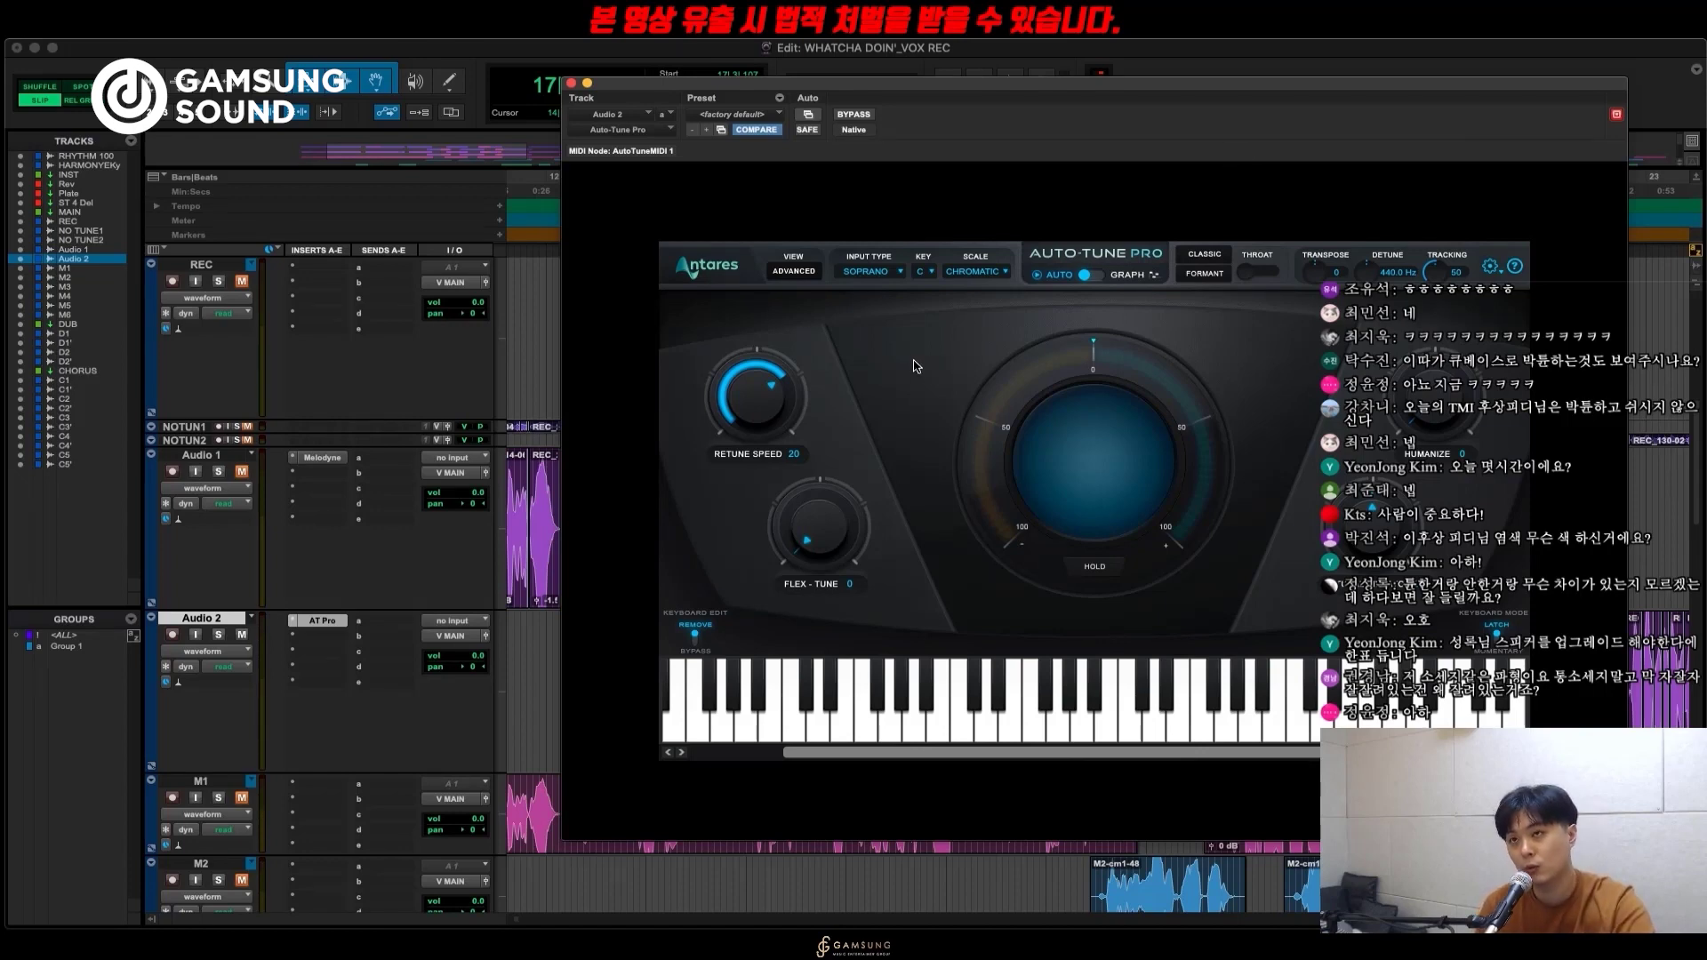
mouse_move(979, 86)
mouse_down()
mouse_move(1288, 105)
mouse_move(979, 84)
mouse_up()
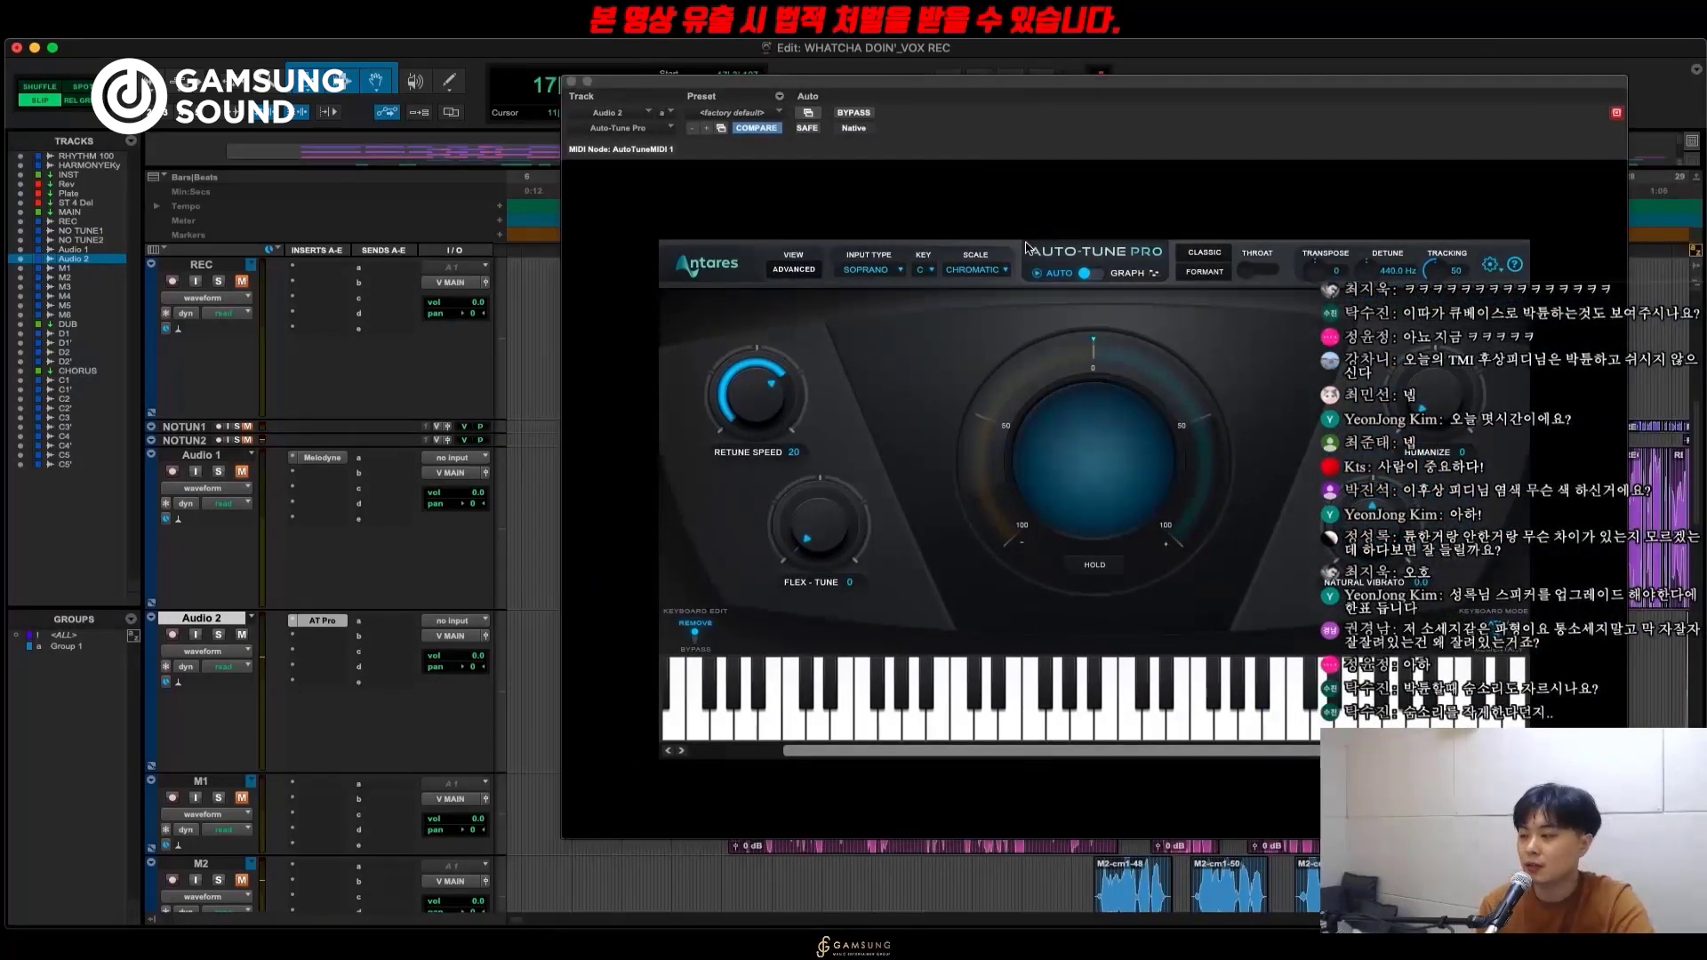
click(929, 270)
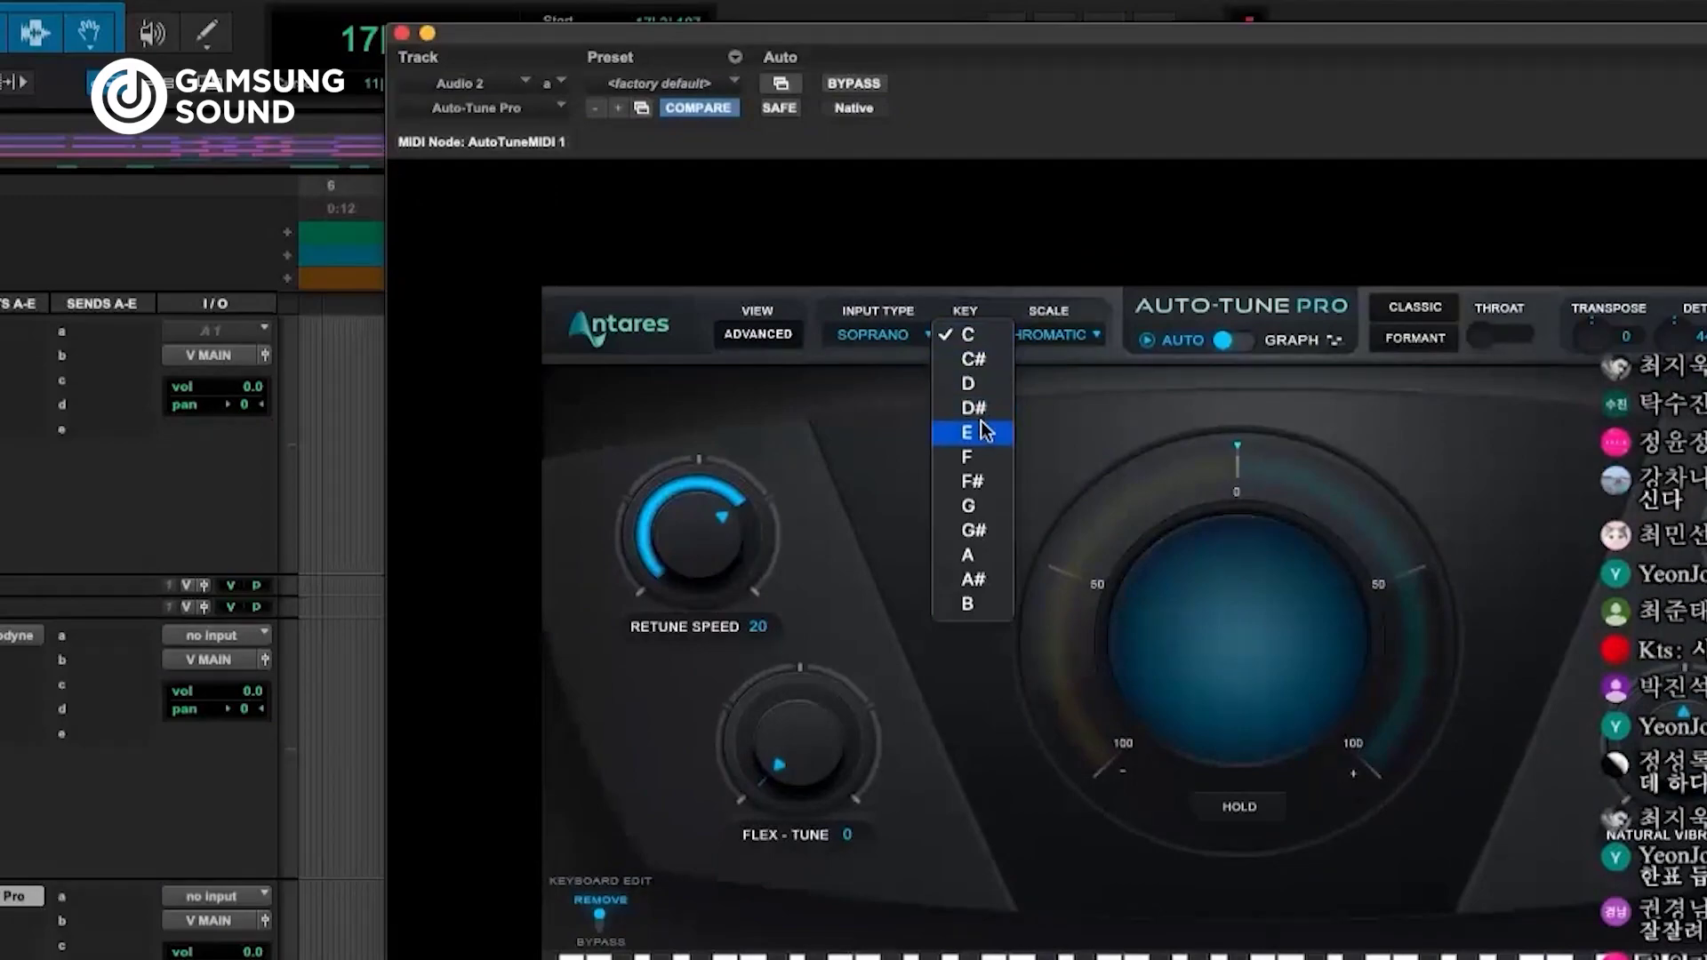
click(984, 432)
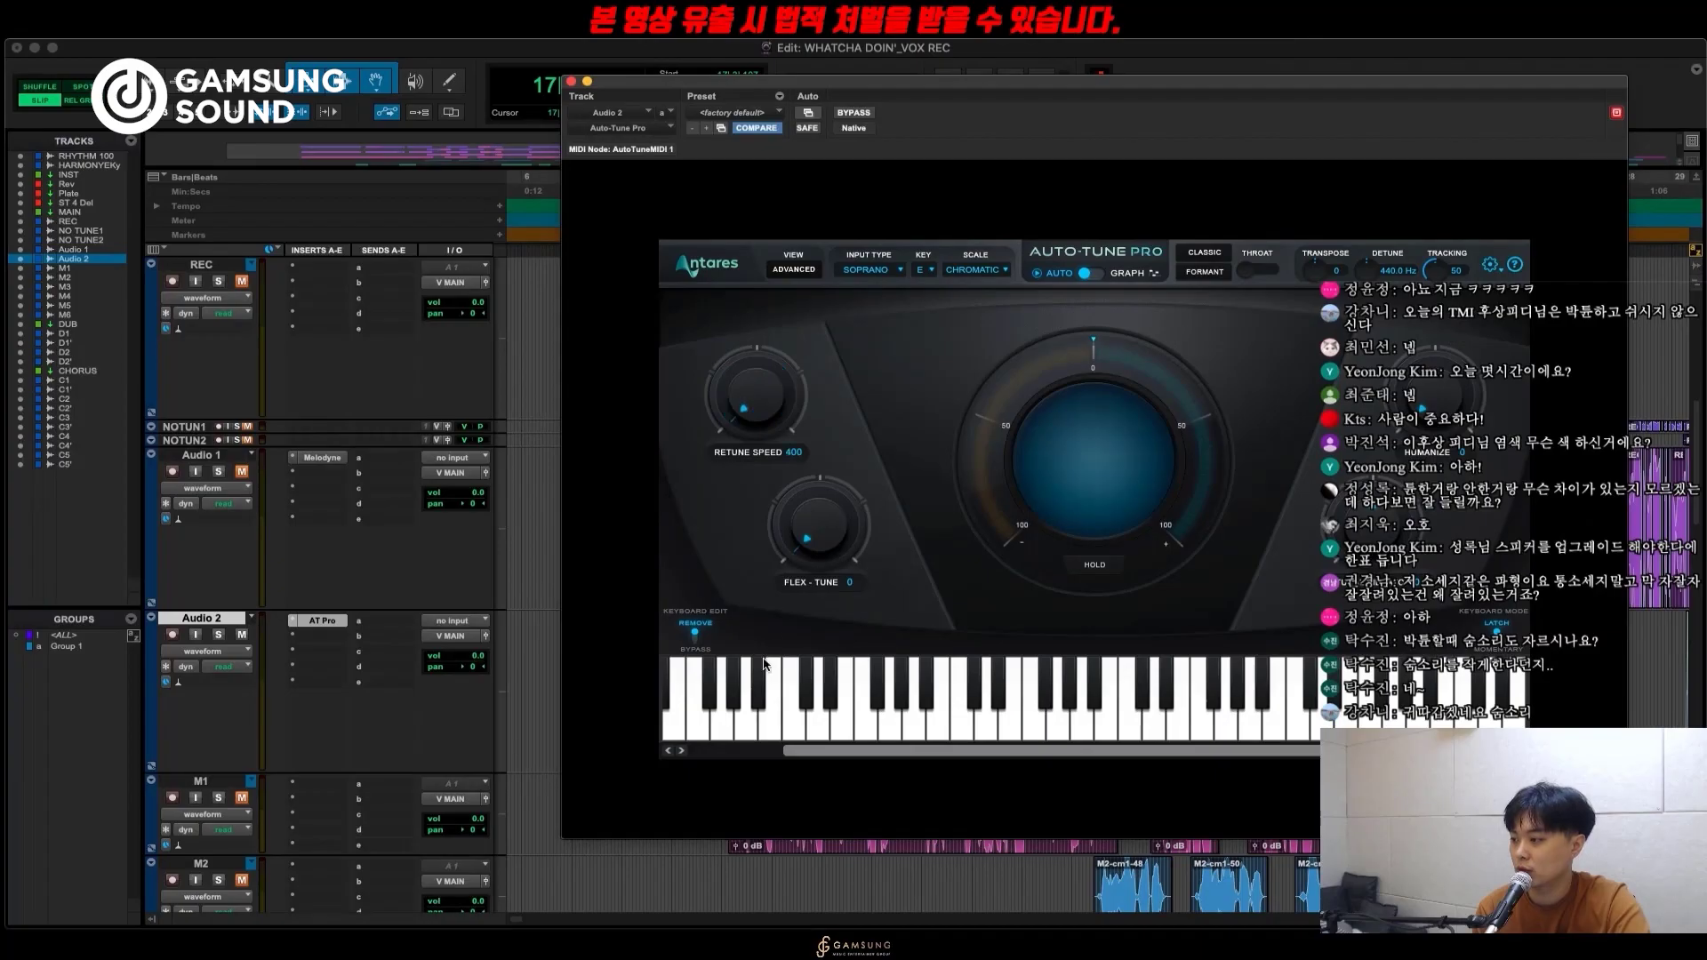
Set the Auto-Tune Pro scale to Major.
click(975, 269)
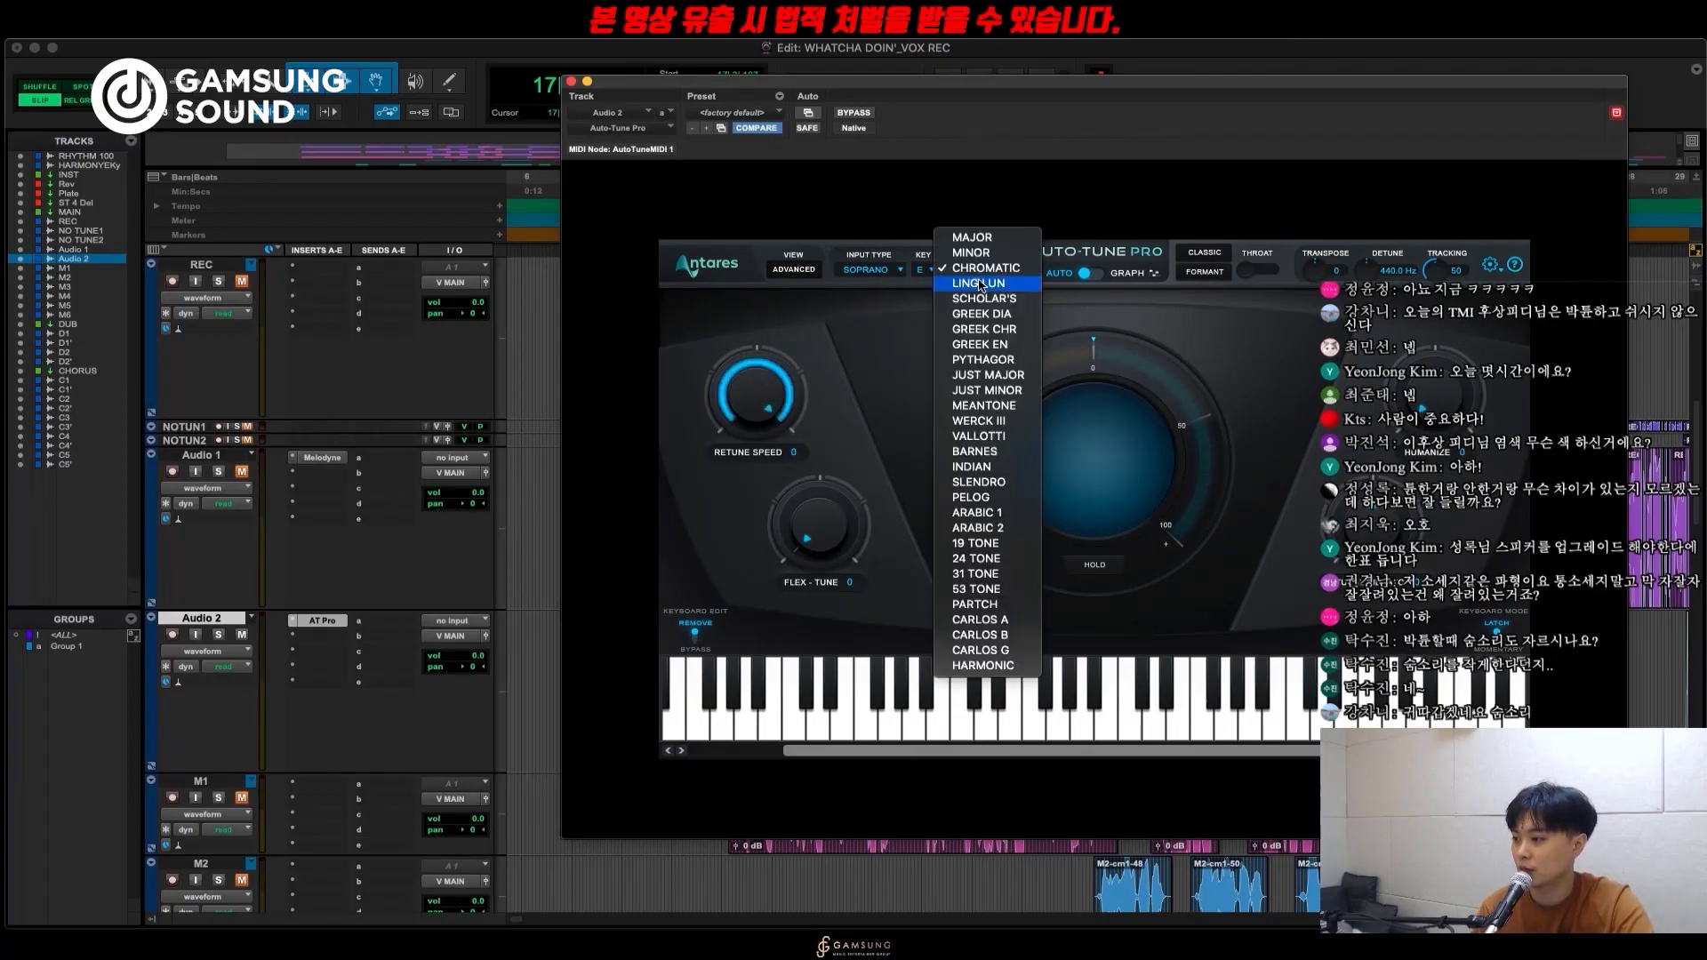
click(972, 262)
click(972, 271)
click(1204, 702)
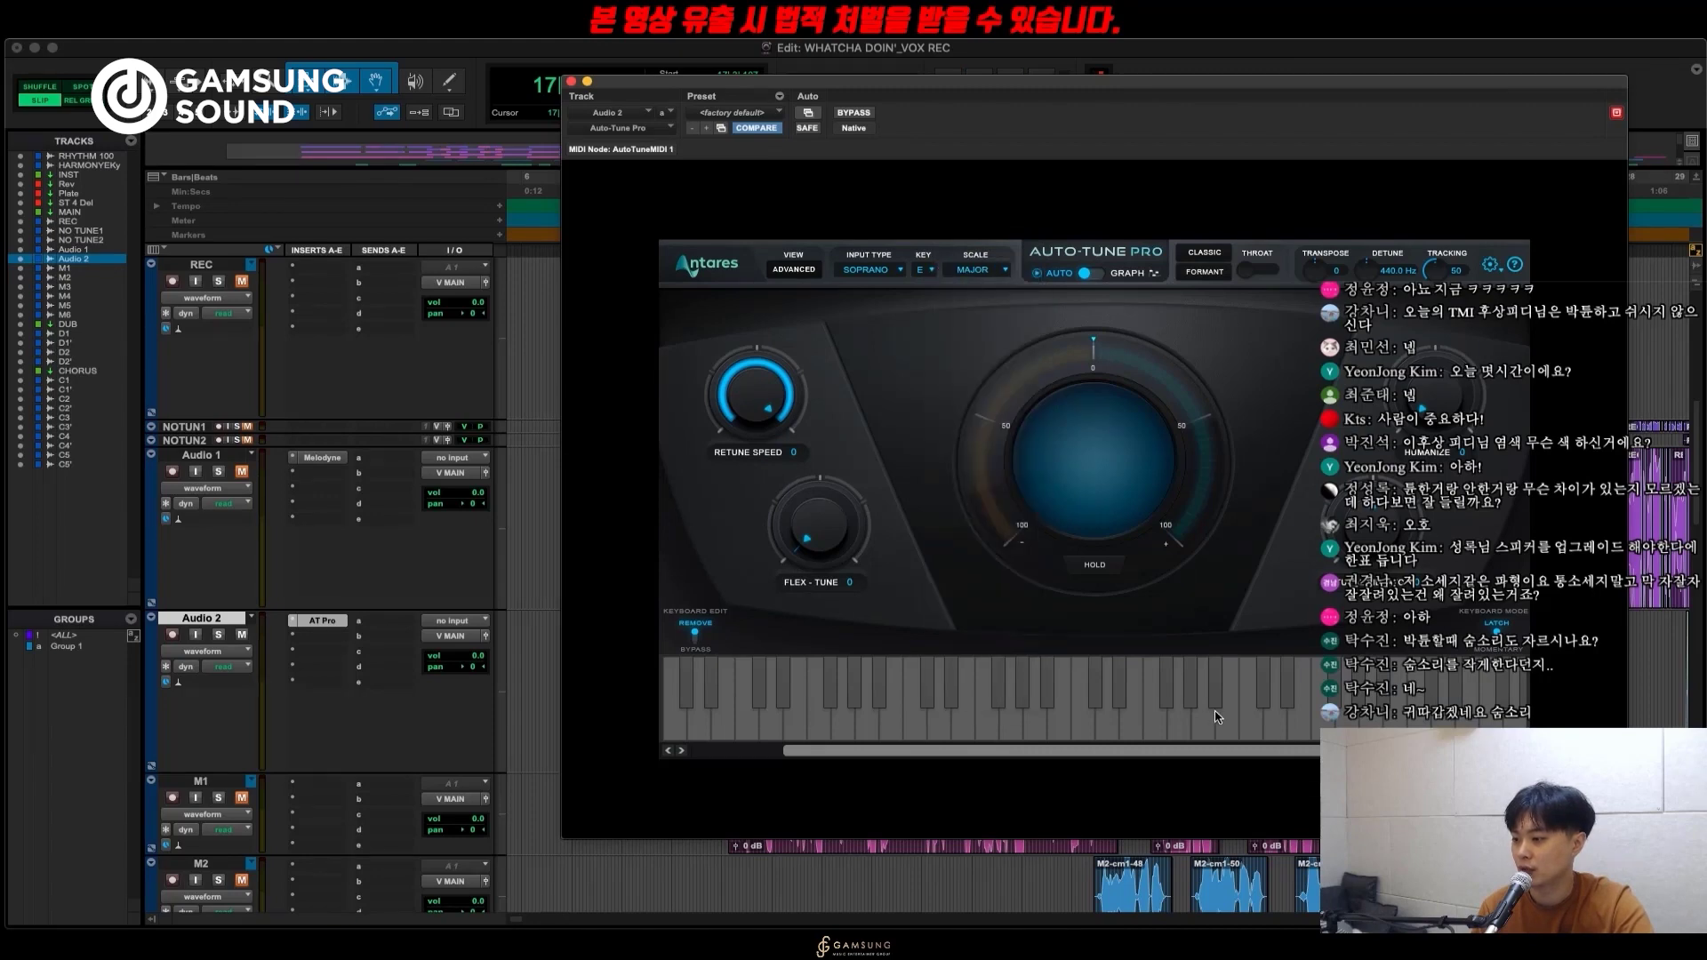
Play the song and listen to the Auto-Tune Pro pitch correction on the vocal up to about bar 33.
key(space)
scroll(1165, 888, up, 1)
scroll(1164, 887, up, 3)
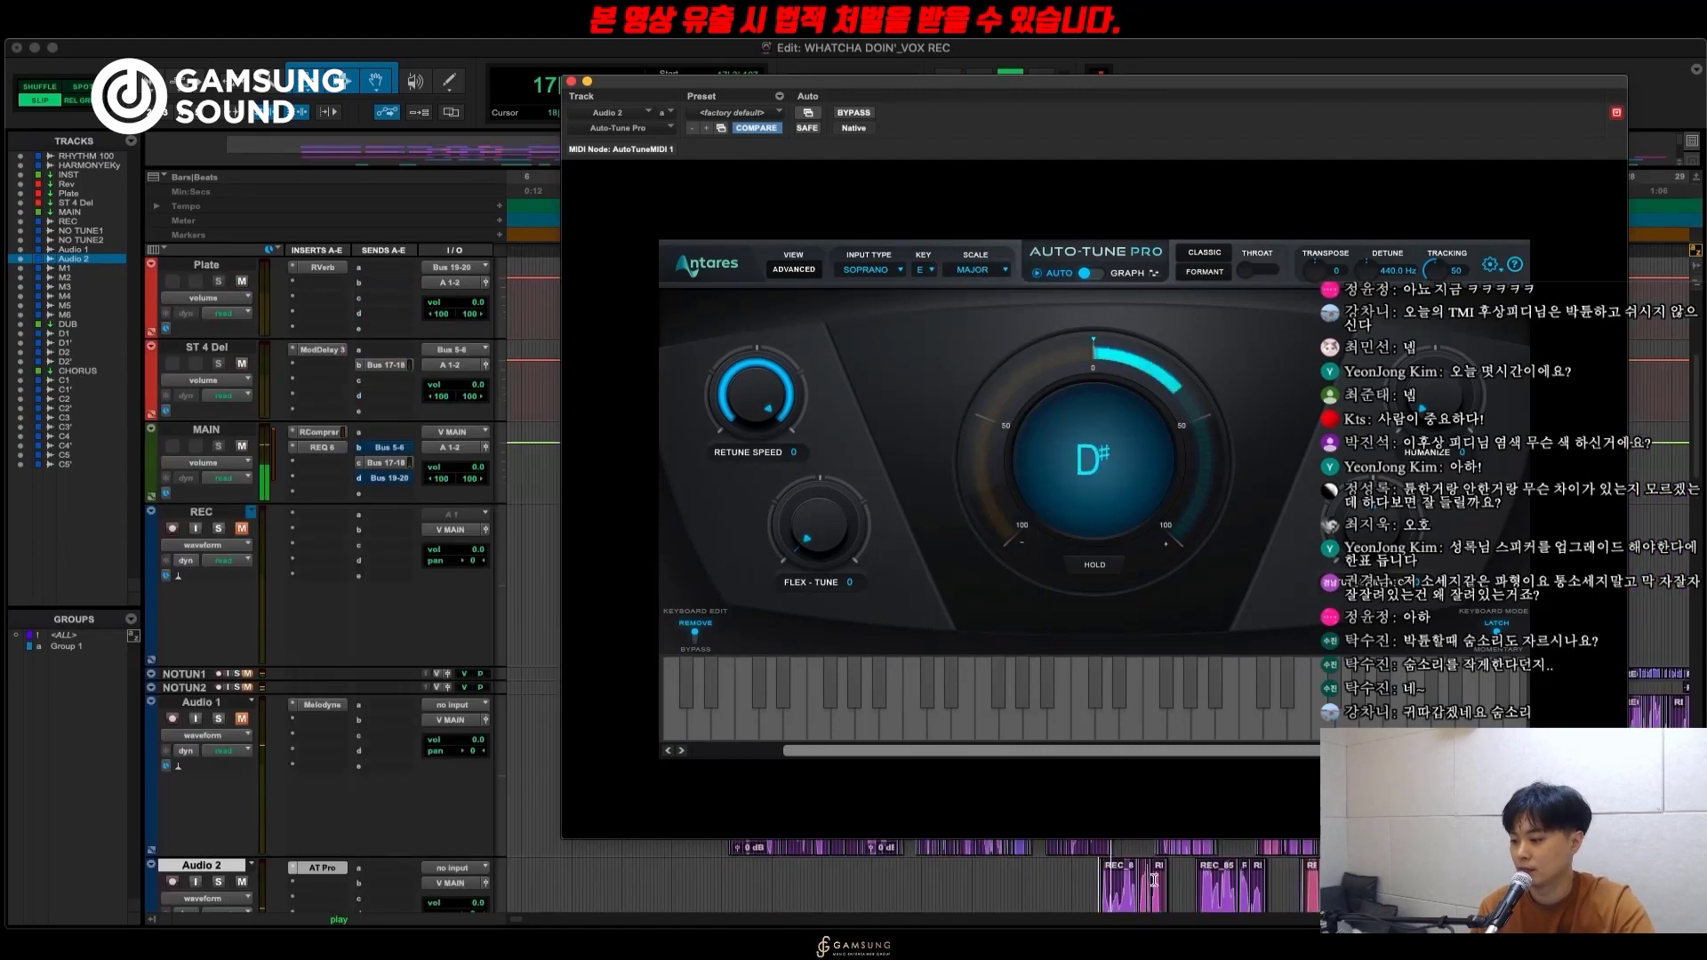
scroll(1072, 884, right, 3)
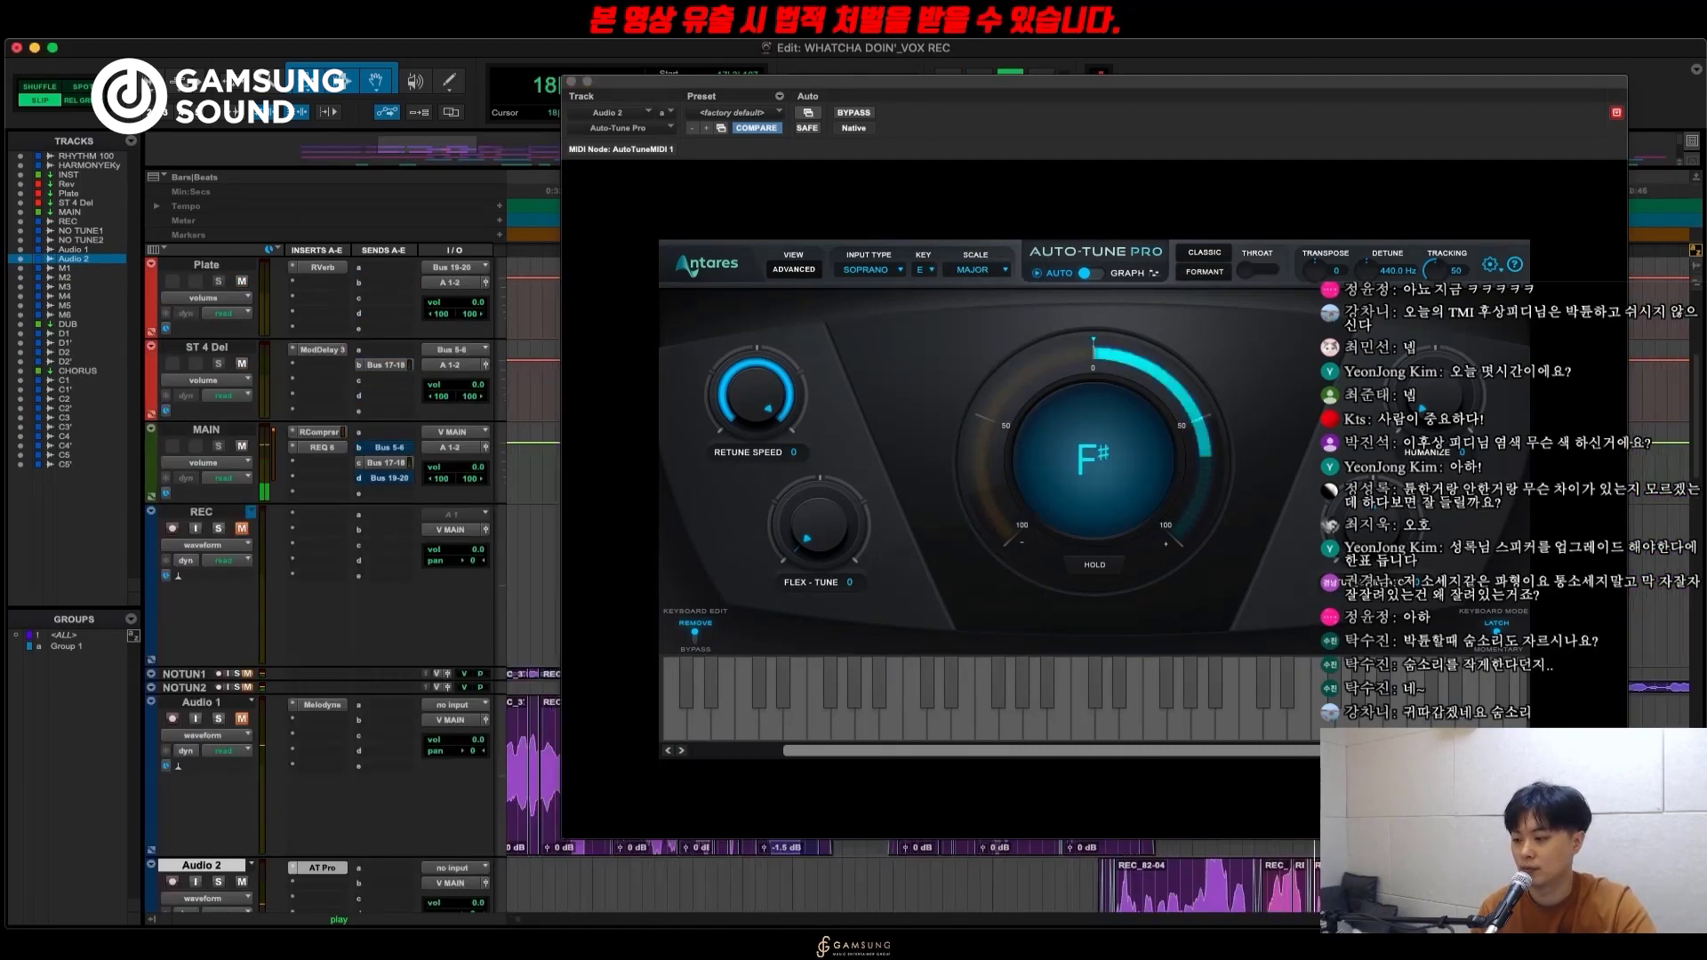
scroll(1071, 884, down, 1)
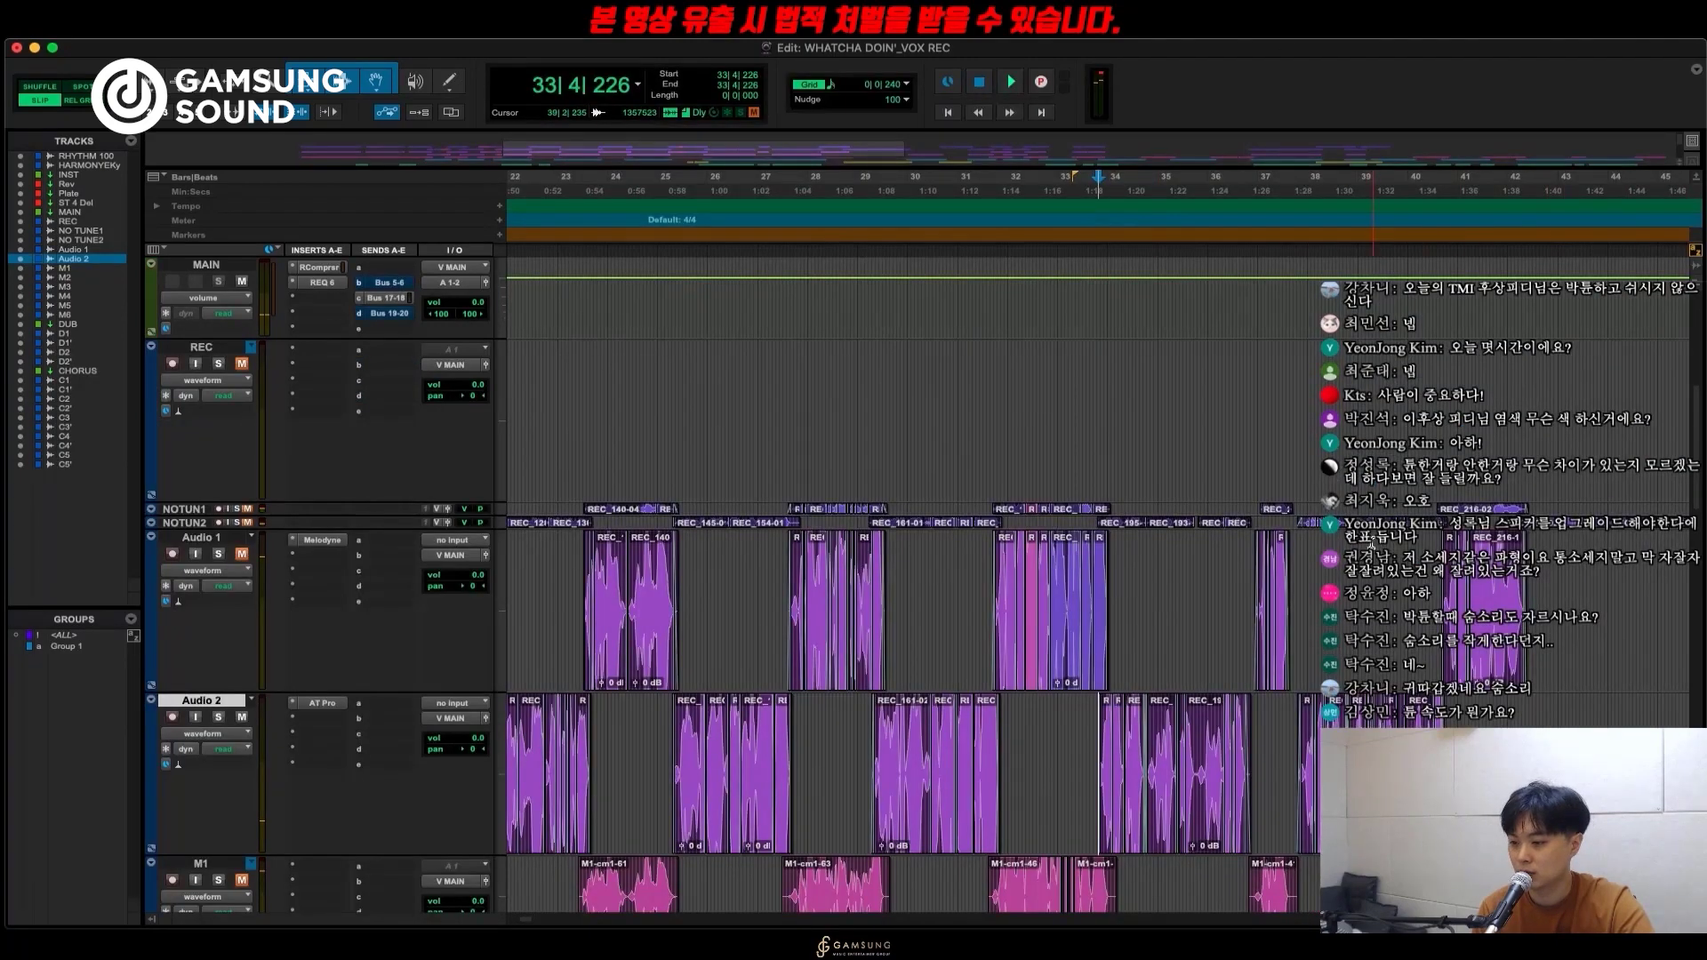
Listen to the vocals from 43|1|922, placing the edit cursor at 45|4|602 and 46|4|858, and stop playback.
click(1373, 544)
key(t)
scroll(1372, 544, down, 3)
key(r)
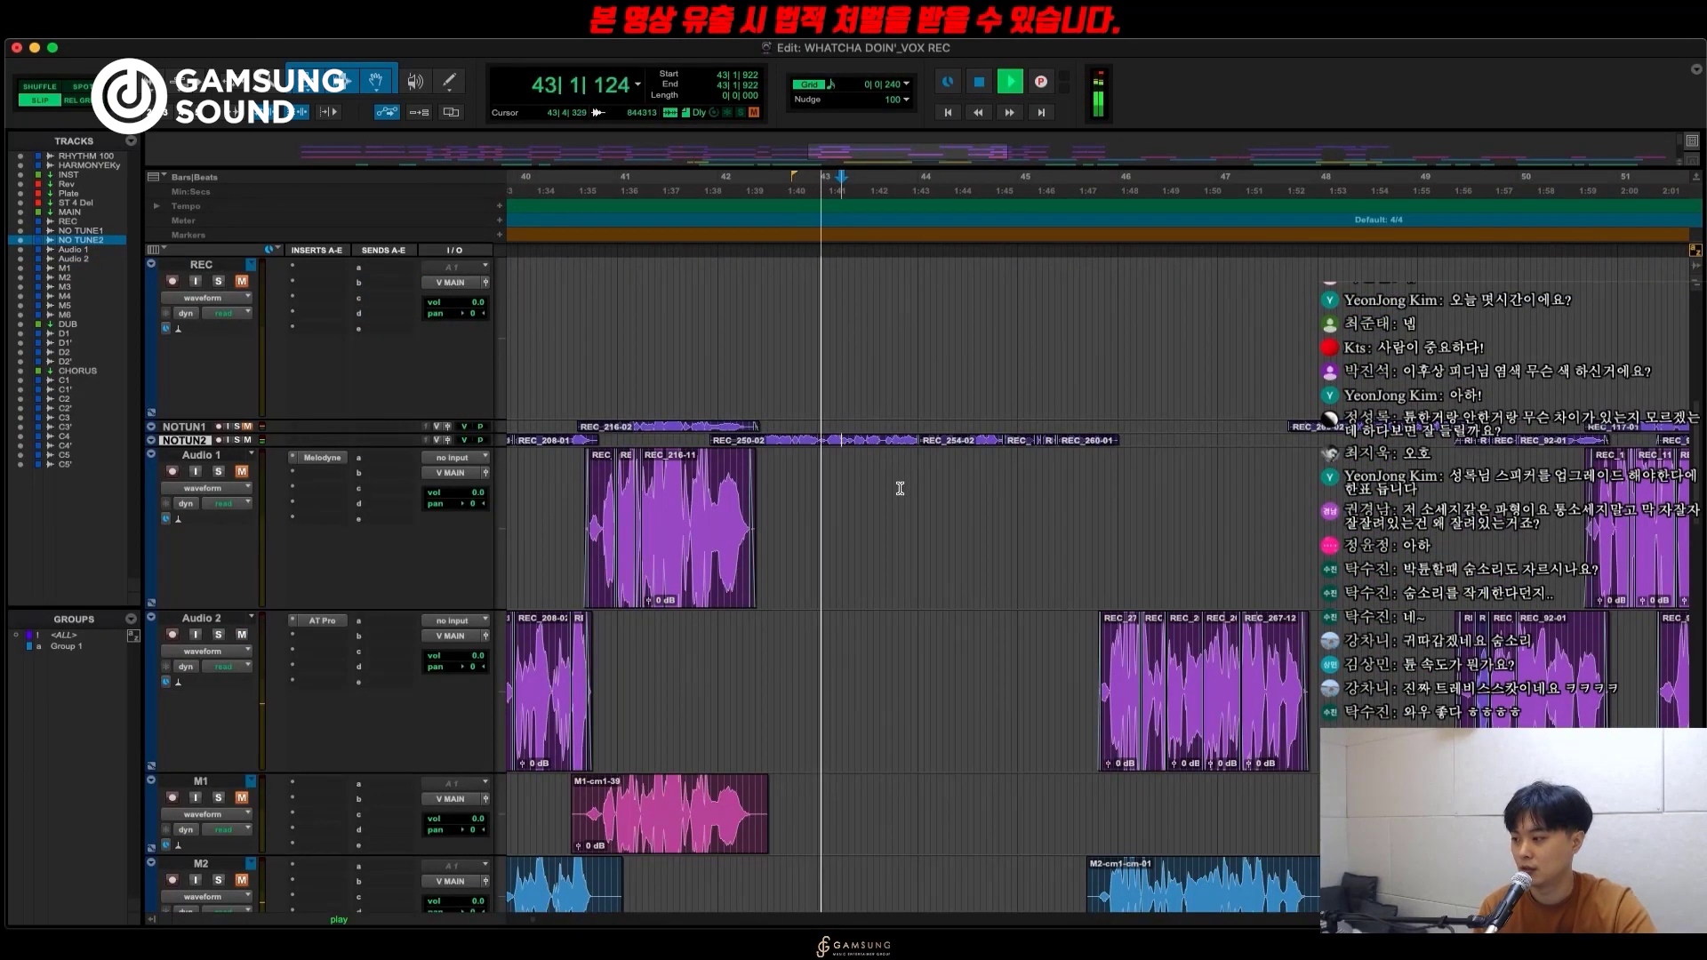
key(r)
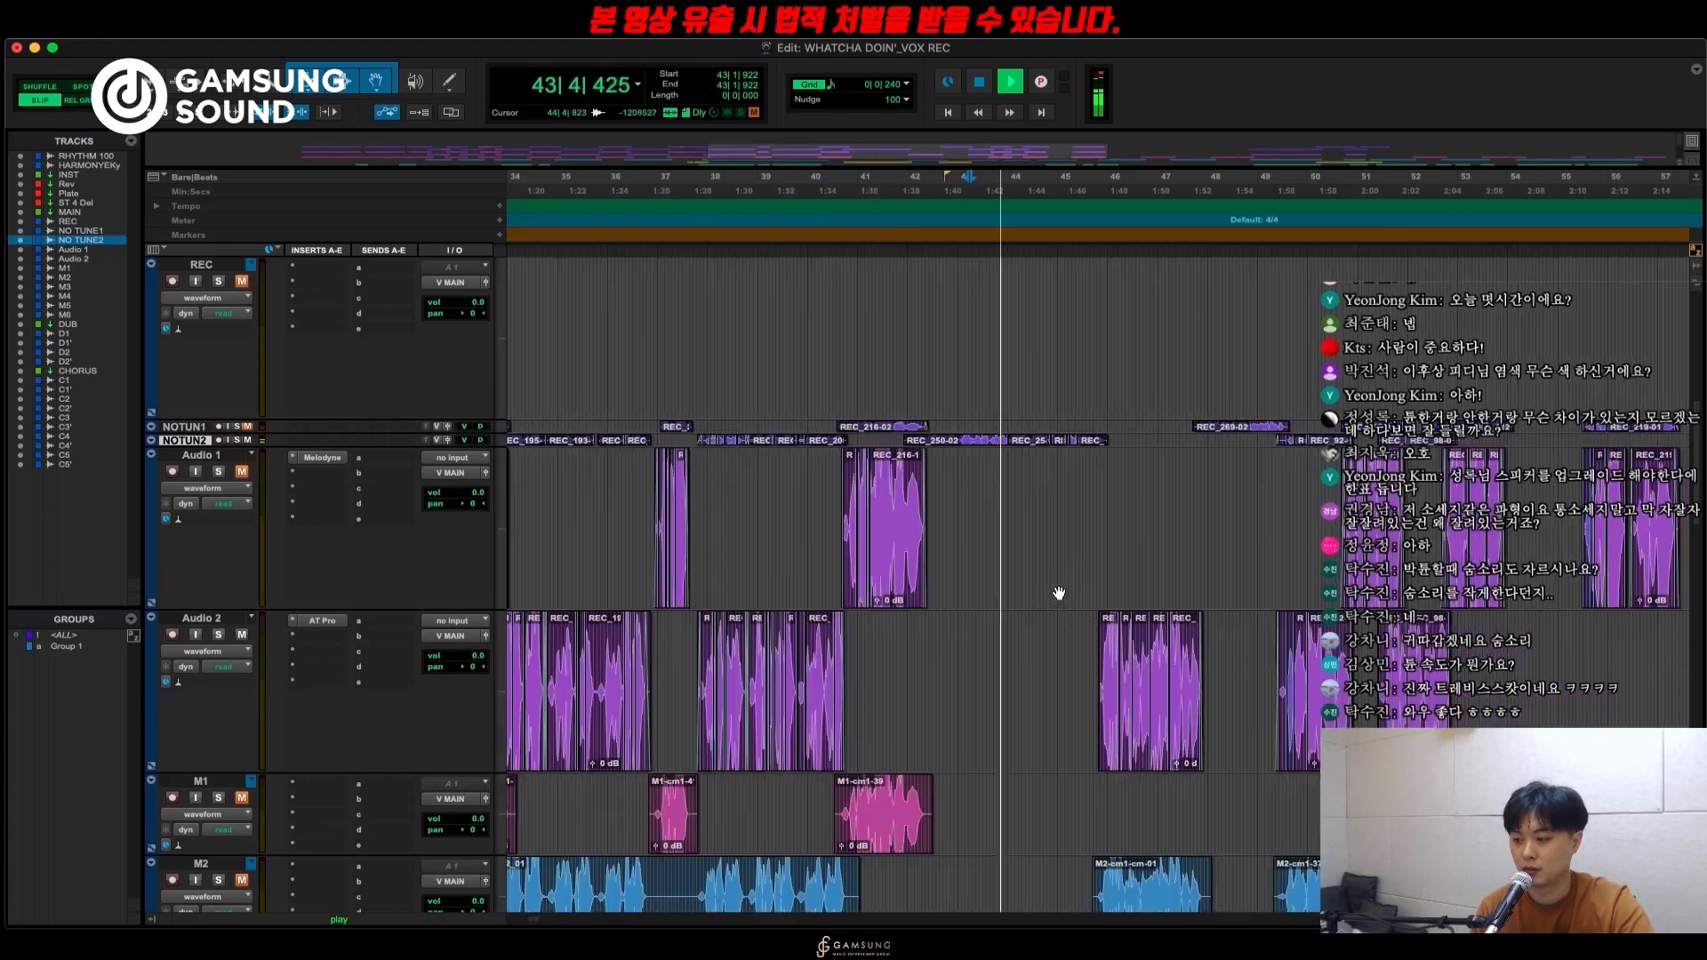
click(1111, 513)
key(t)
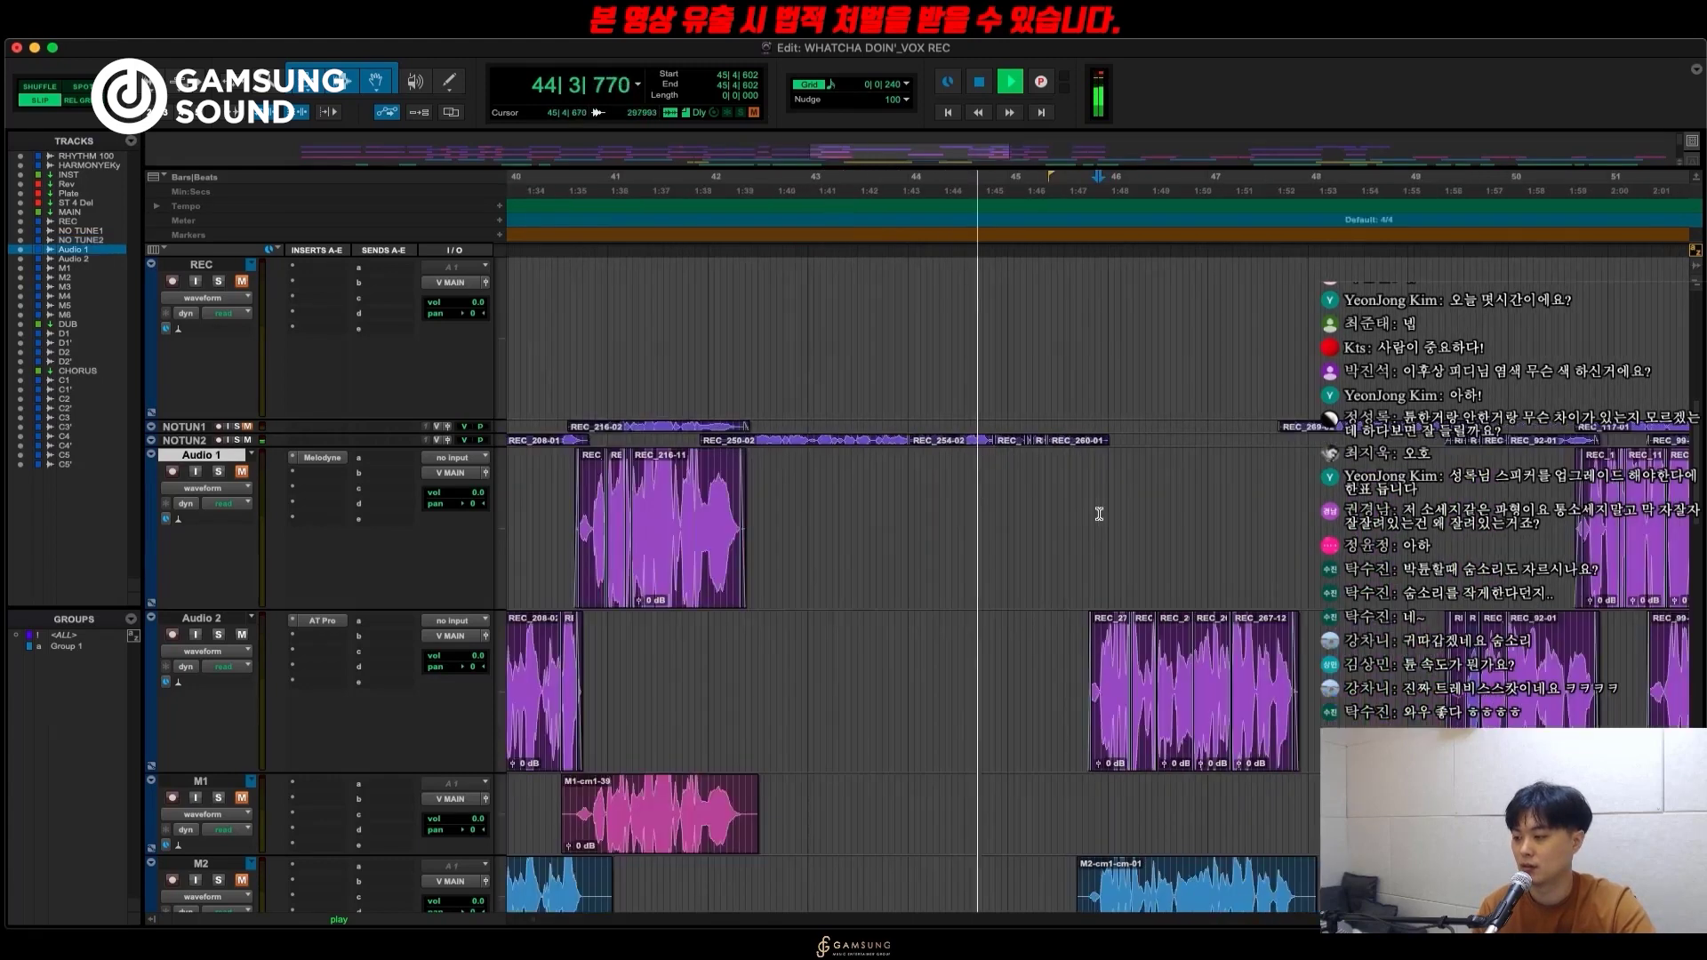
click(1205, 427)
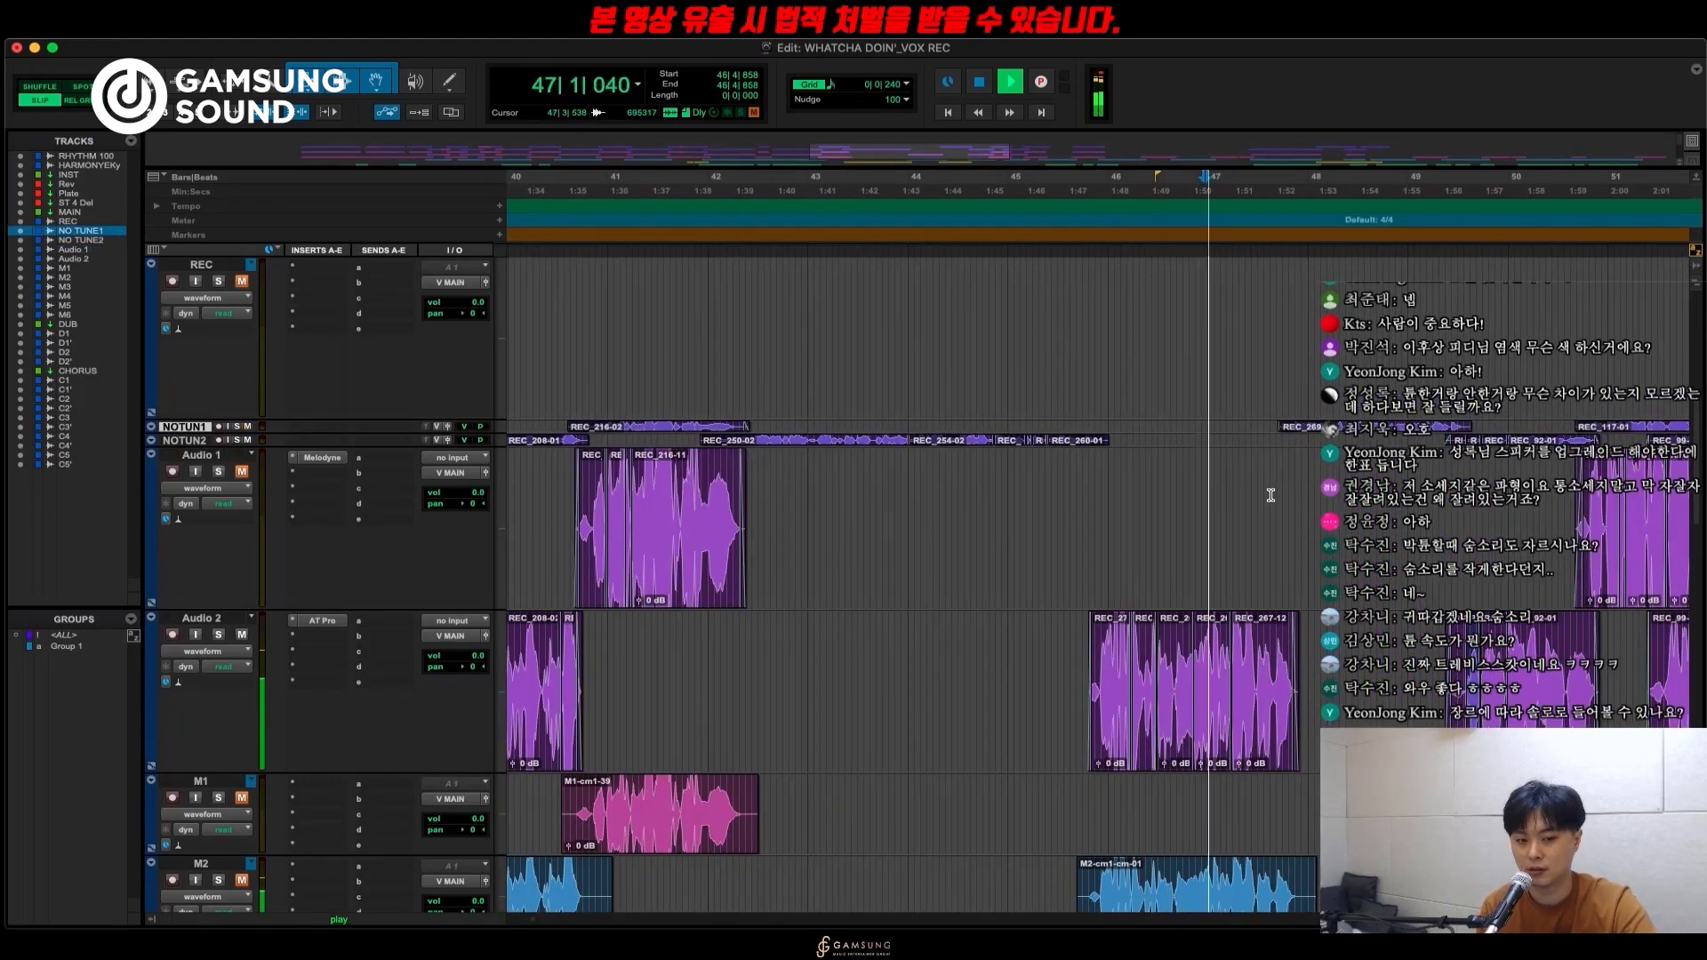
key(space)
key(r)
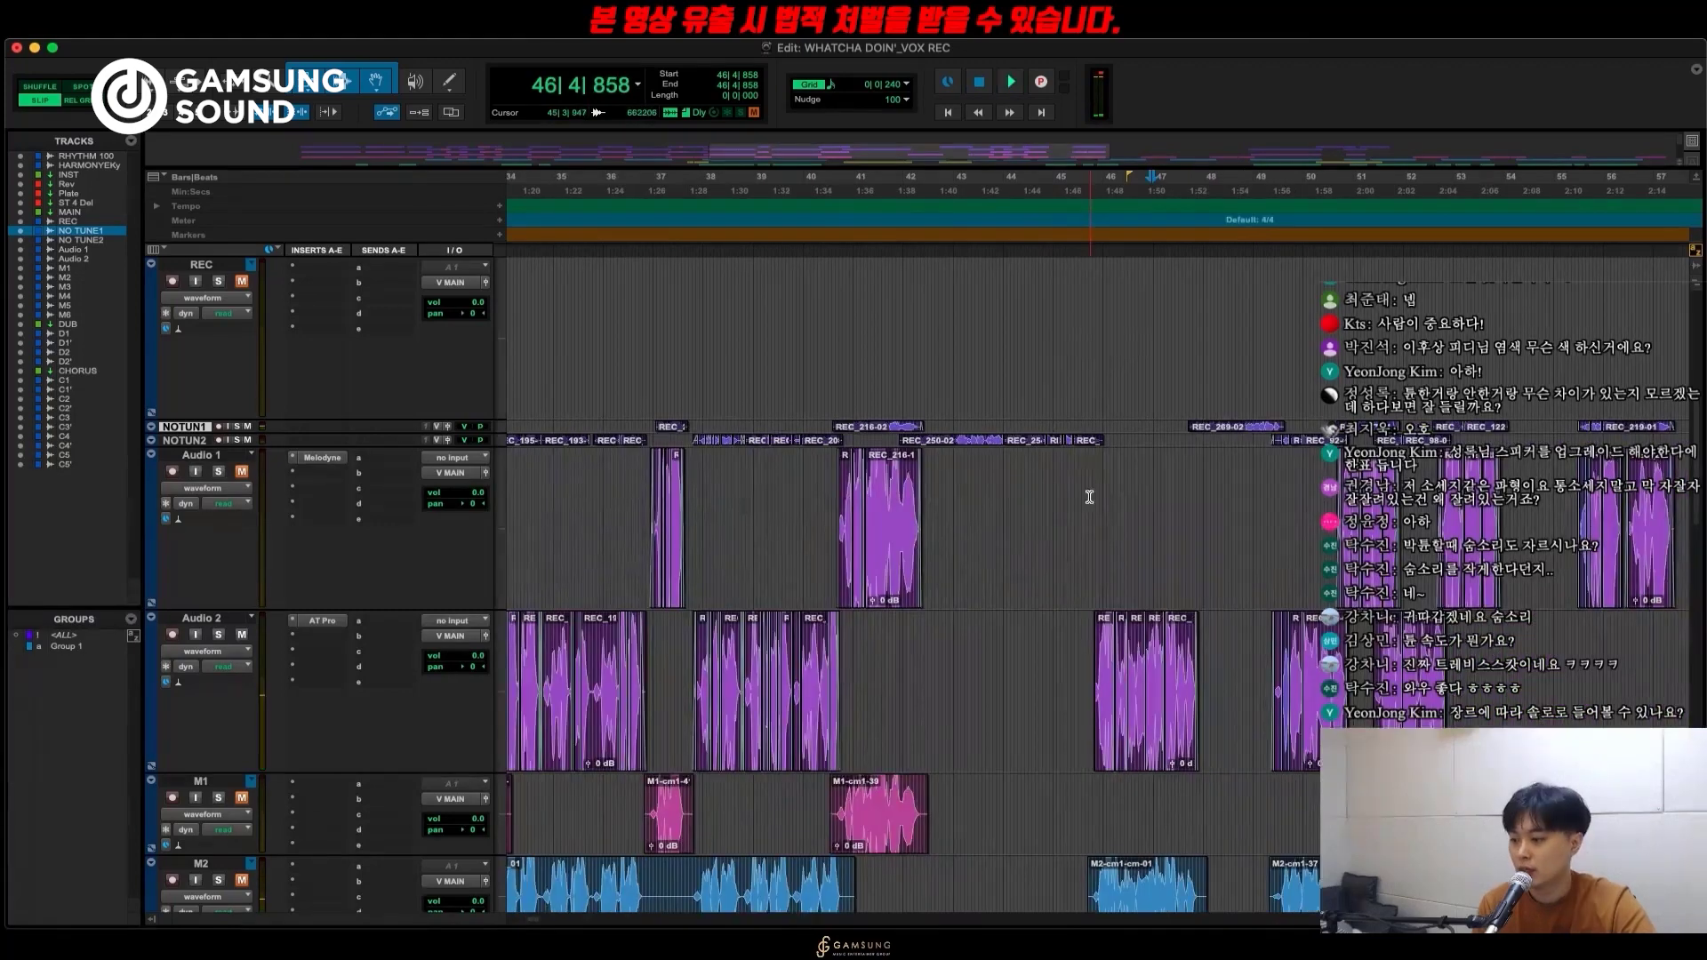
Select the Audio 1 and Audio 2 passage starting at 45|3|879 and adjust the Retune Speed in Audio 2's Auto-Tune Pro.
drag(1090, 497, 1216, 692)
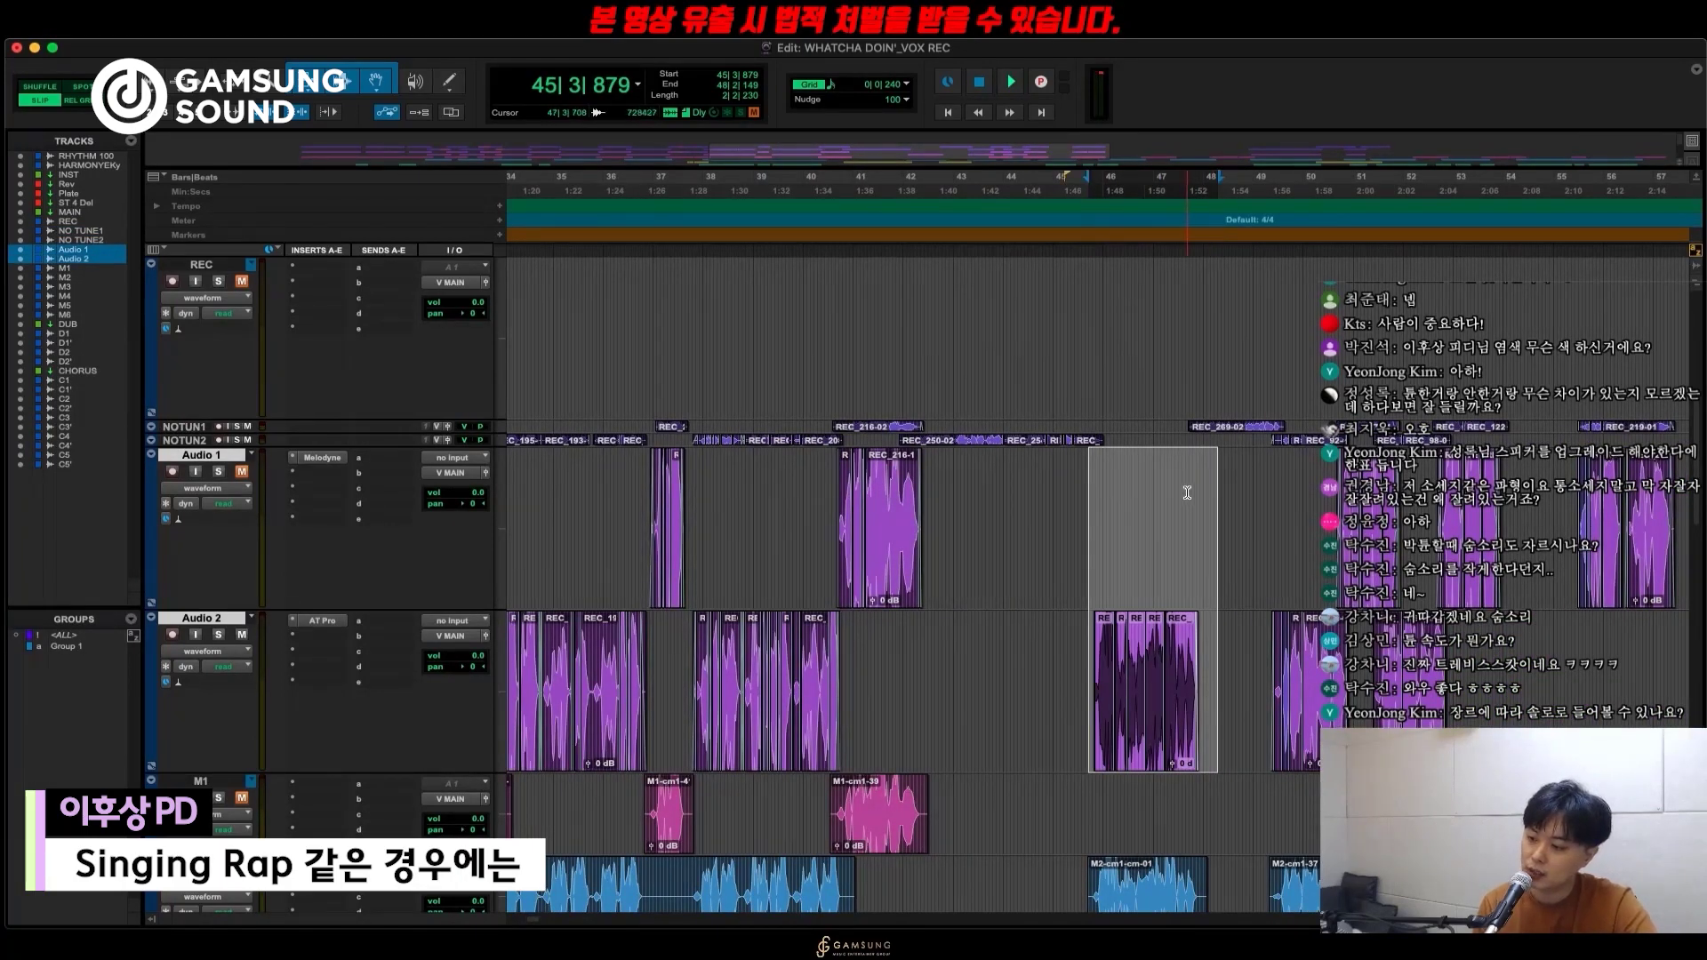
click(322, 621)
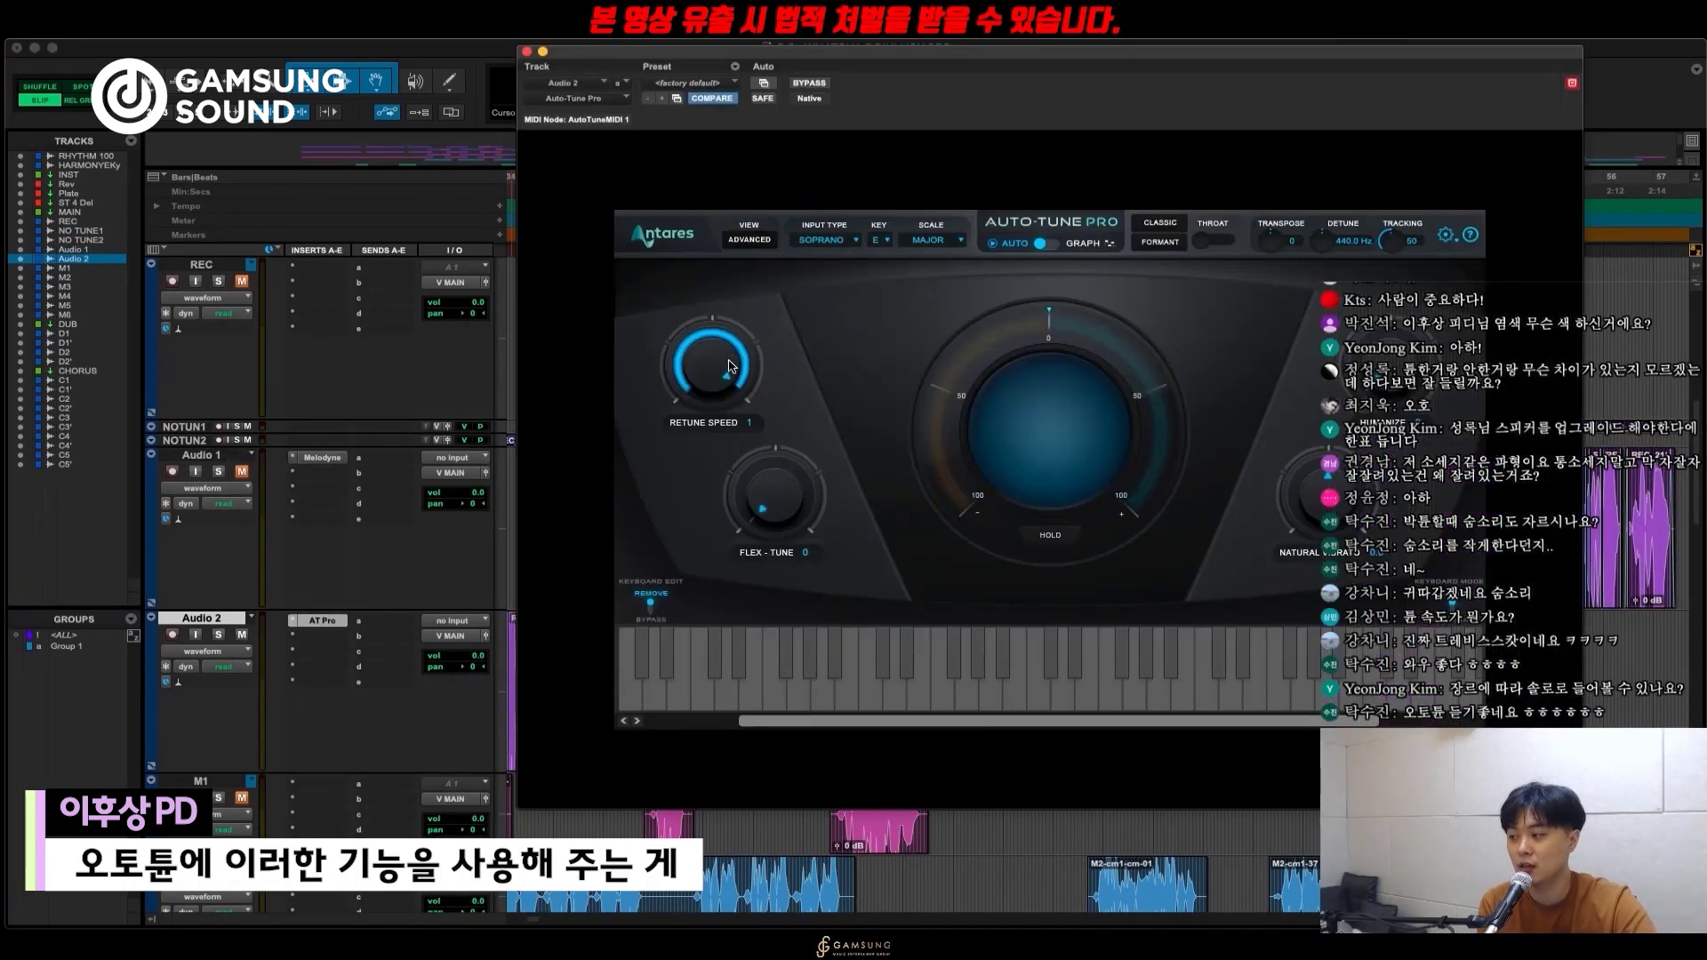
drag(731, 374, 731, 384)
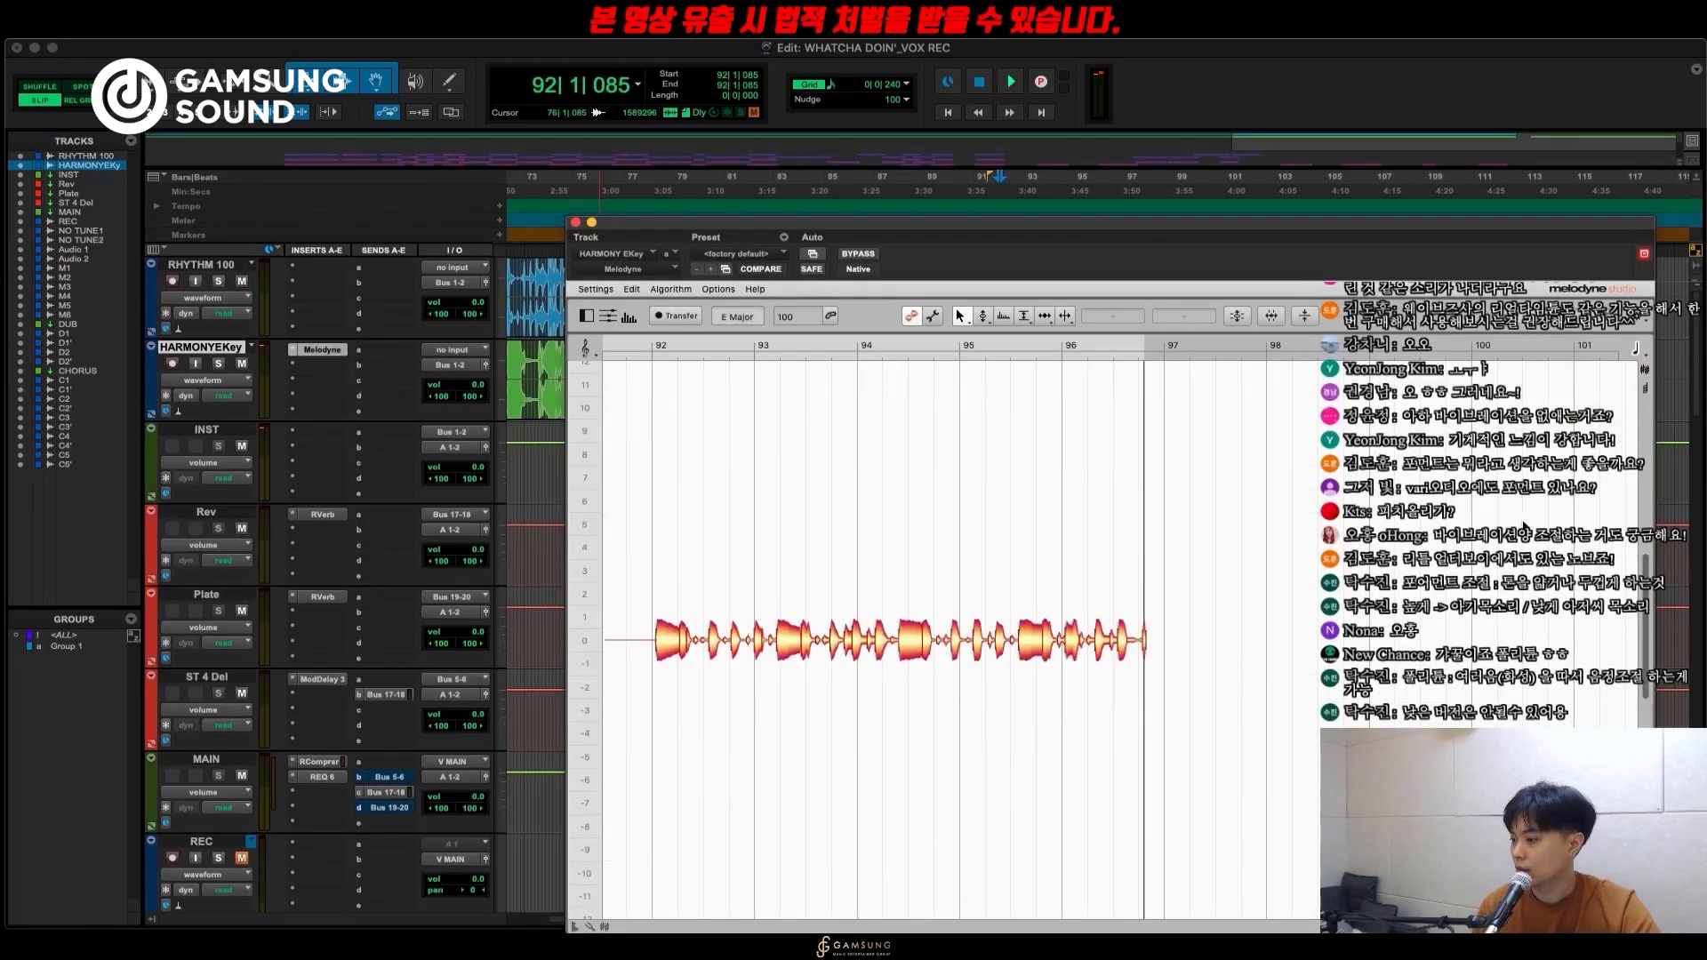
Switch all notes of the HARMONY EKey recording in Melodyne to the Polyphonic Decay algorithm.
key(super+a)
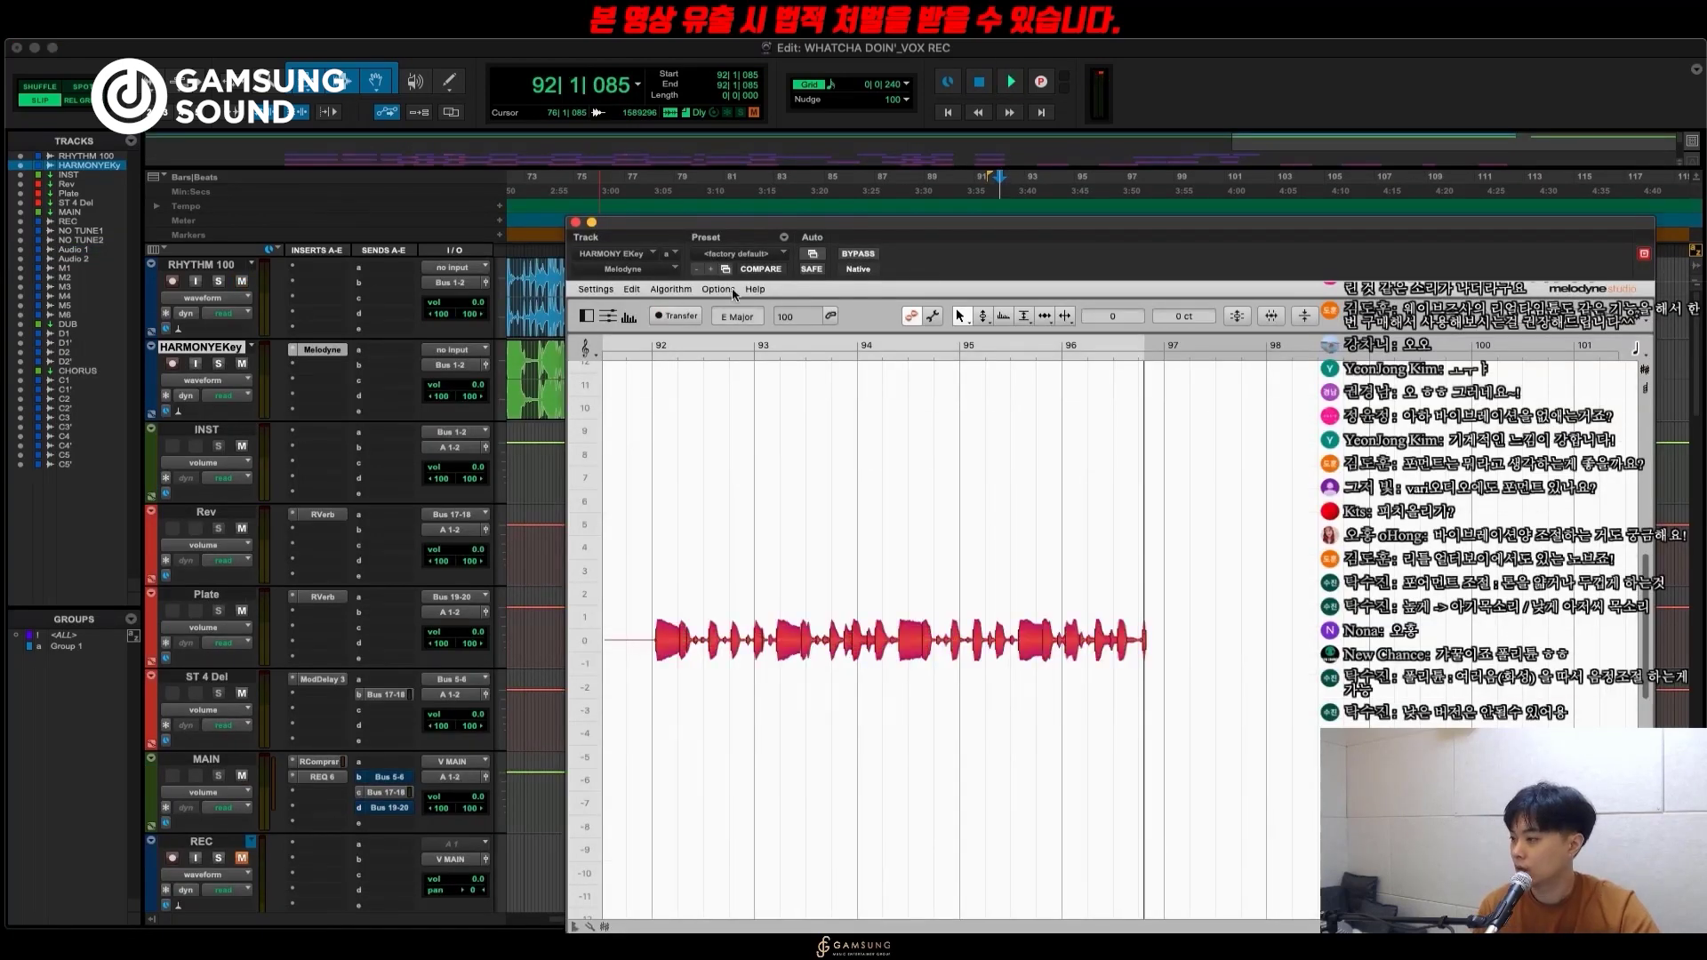
click(671, 290)
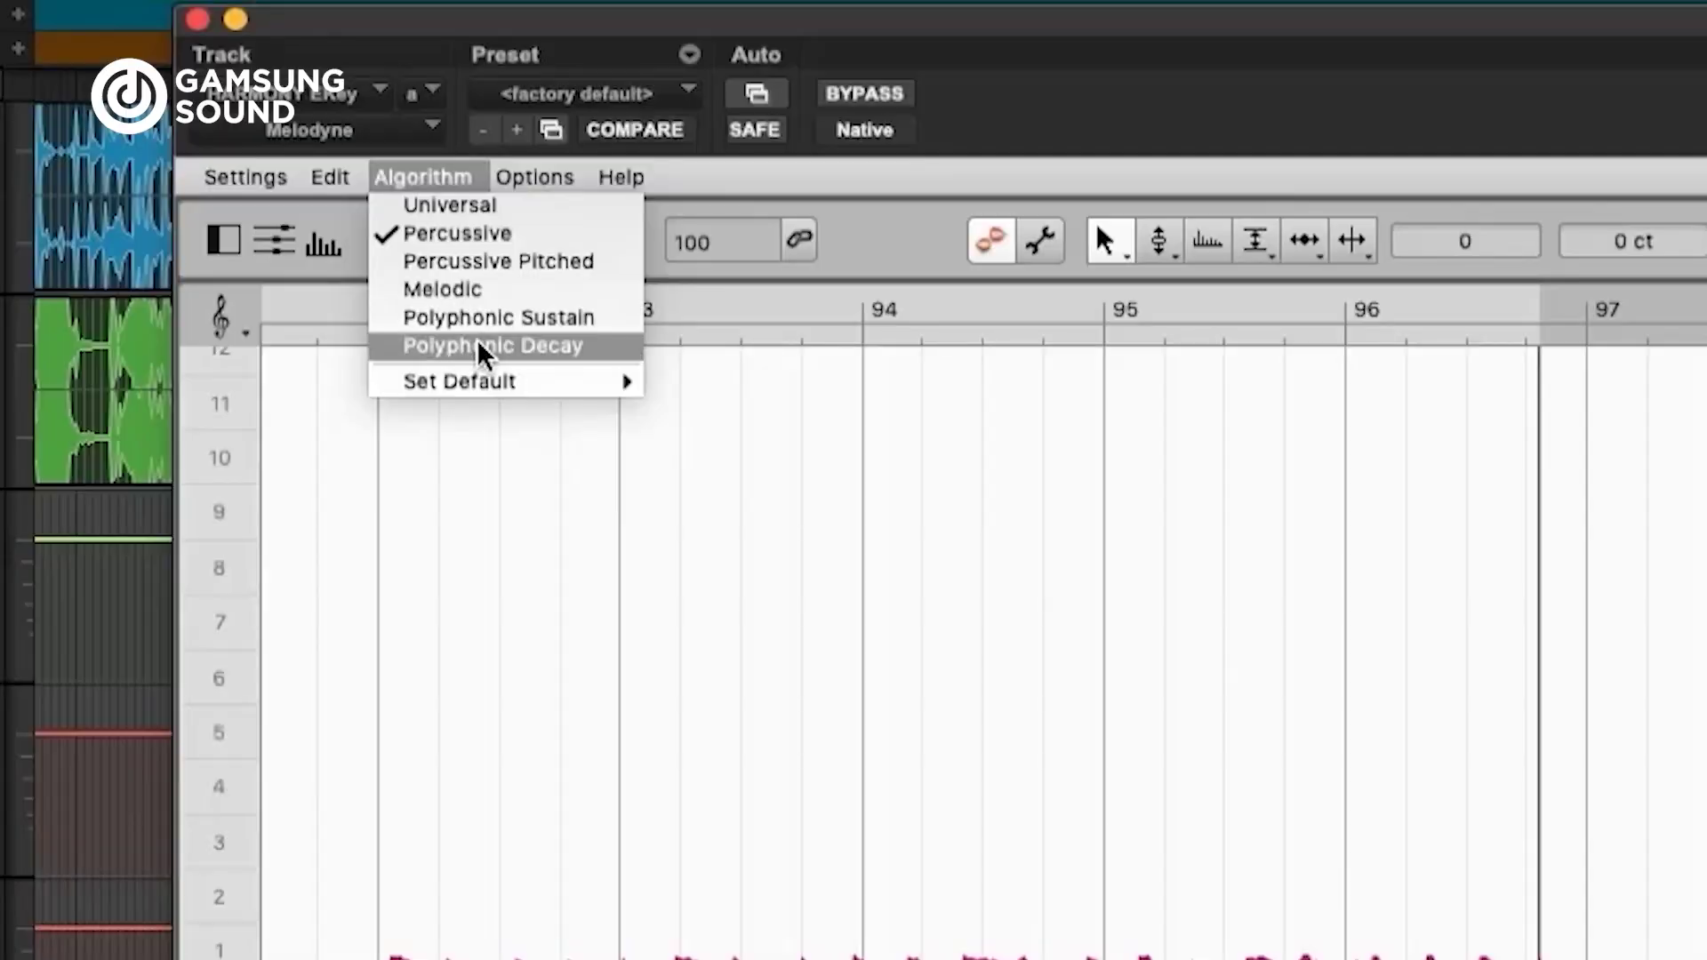
click(478, 344)
click(982, 339)
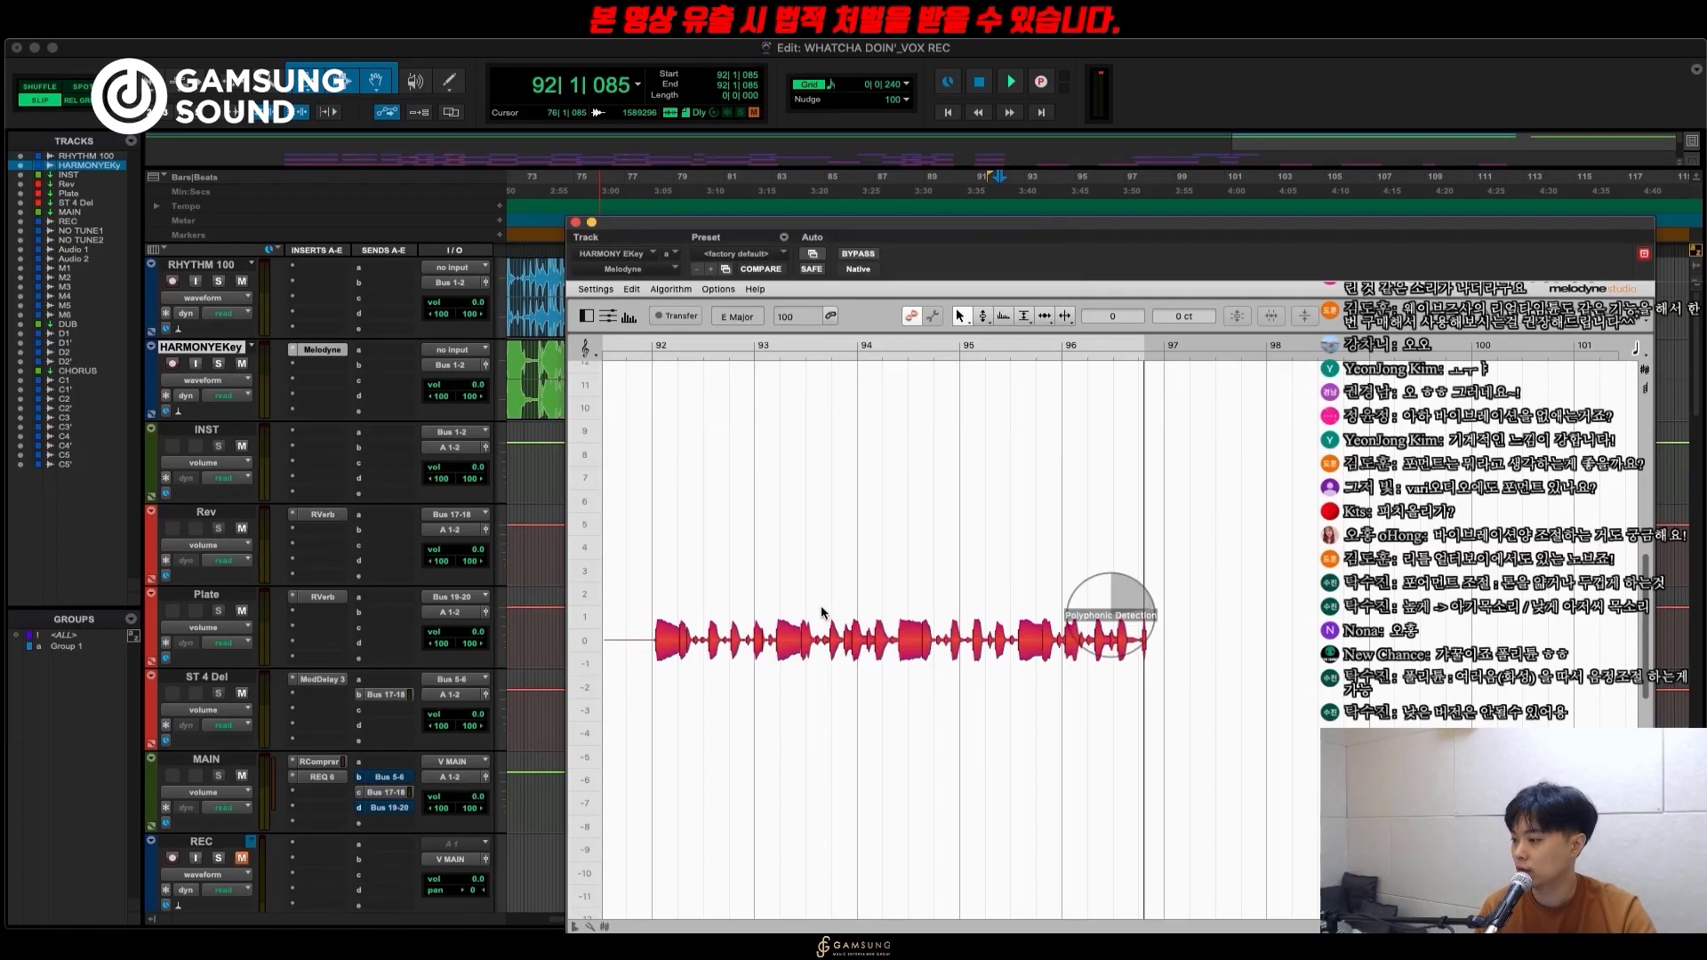
Examine the separated polyphonic notes from bar 92 onward and select the A# notes just after bar 92.
drag(686, 603, 858, 686)
scroll(858, 685, down, 5)
scroll(859, 685, left, 2)
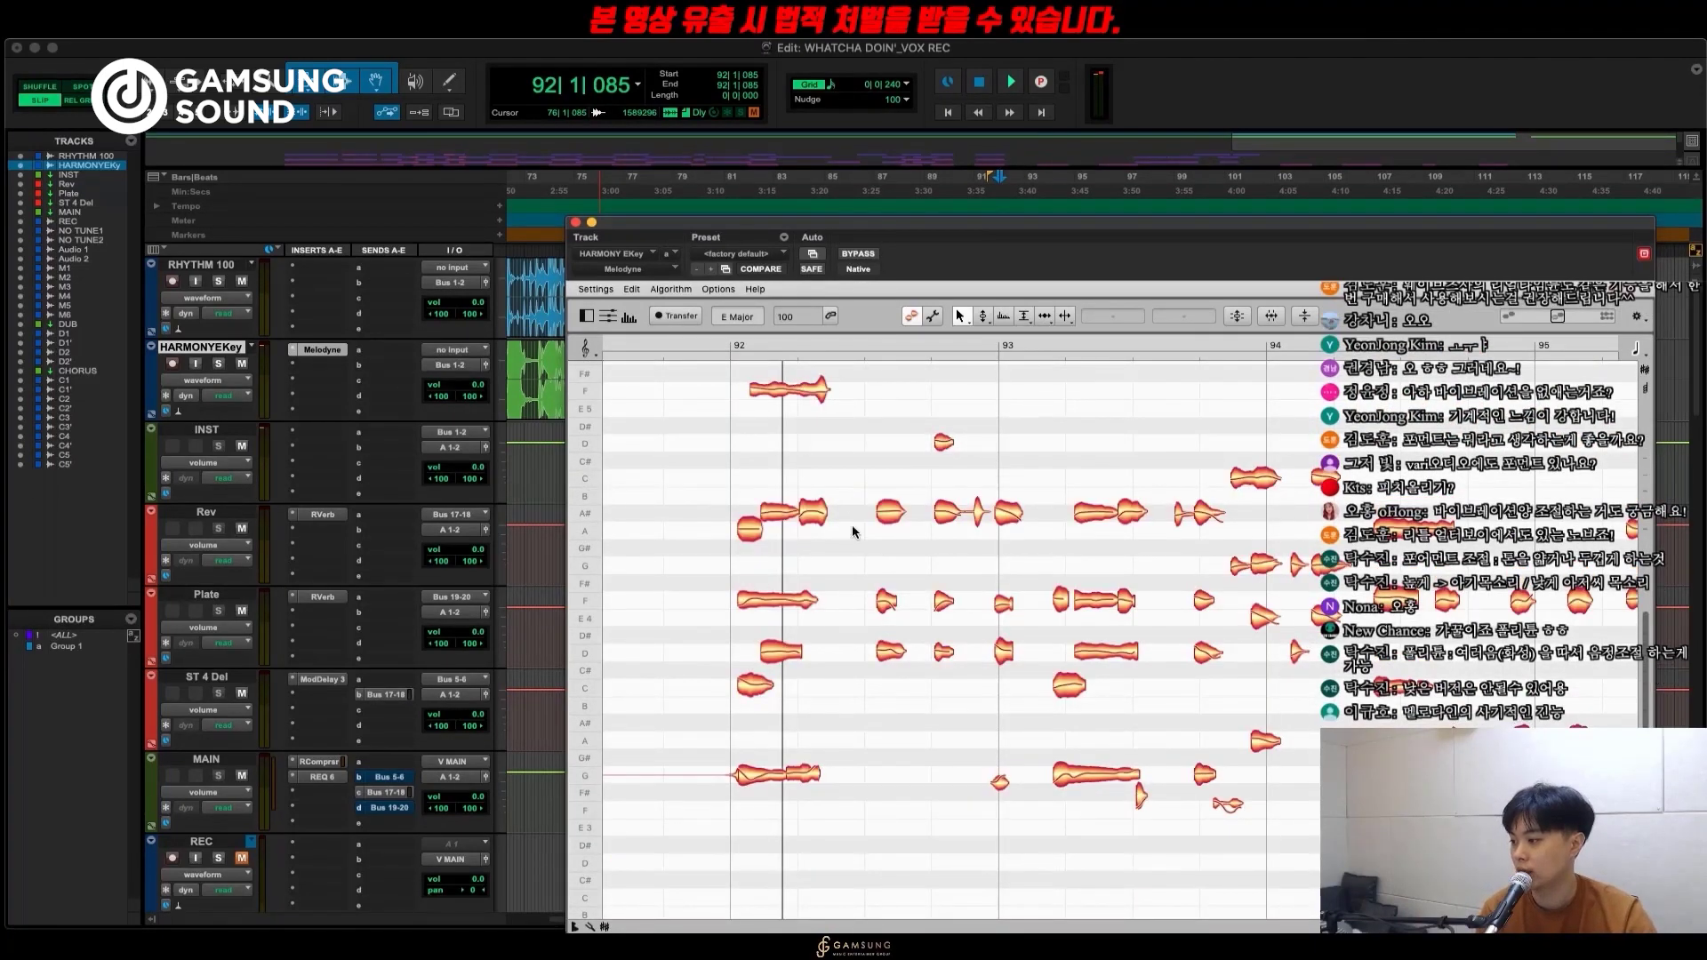
mouse_move(839, 482)
mouse_down()
mouse_move(801, 524)
mouse_move(781, 507)
mouse_up()
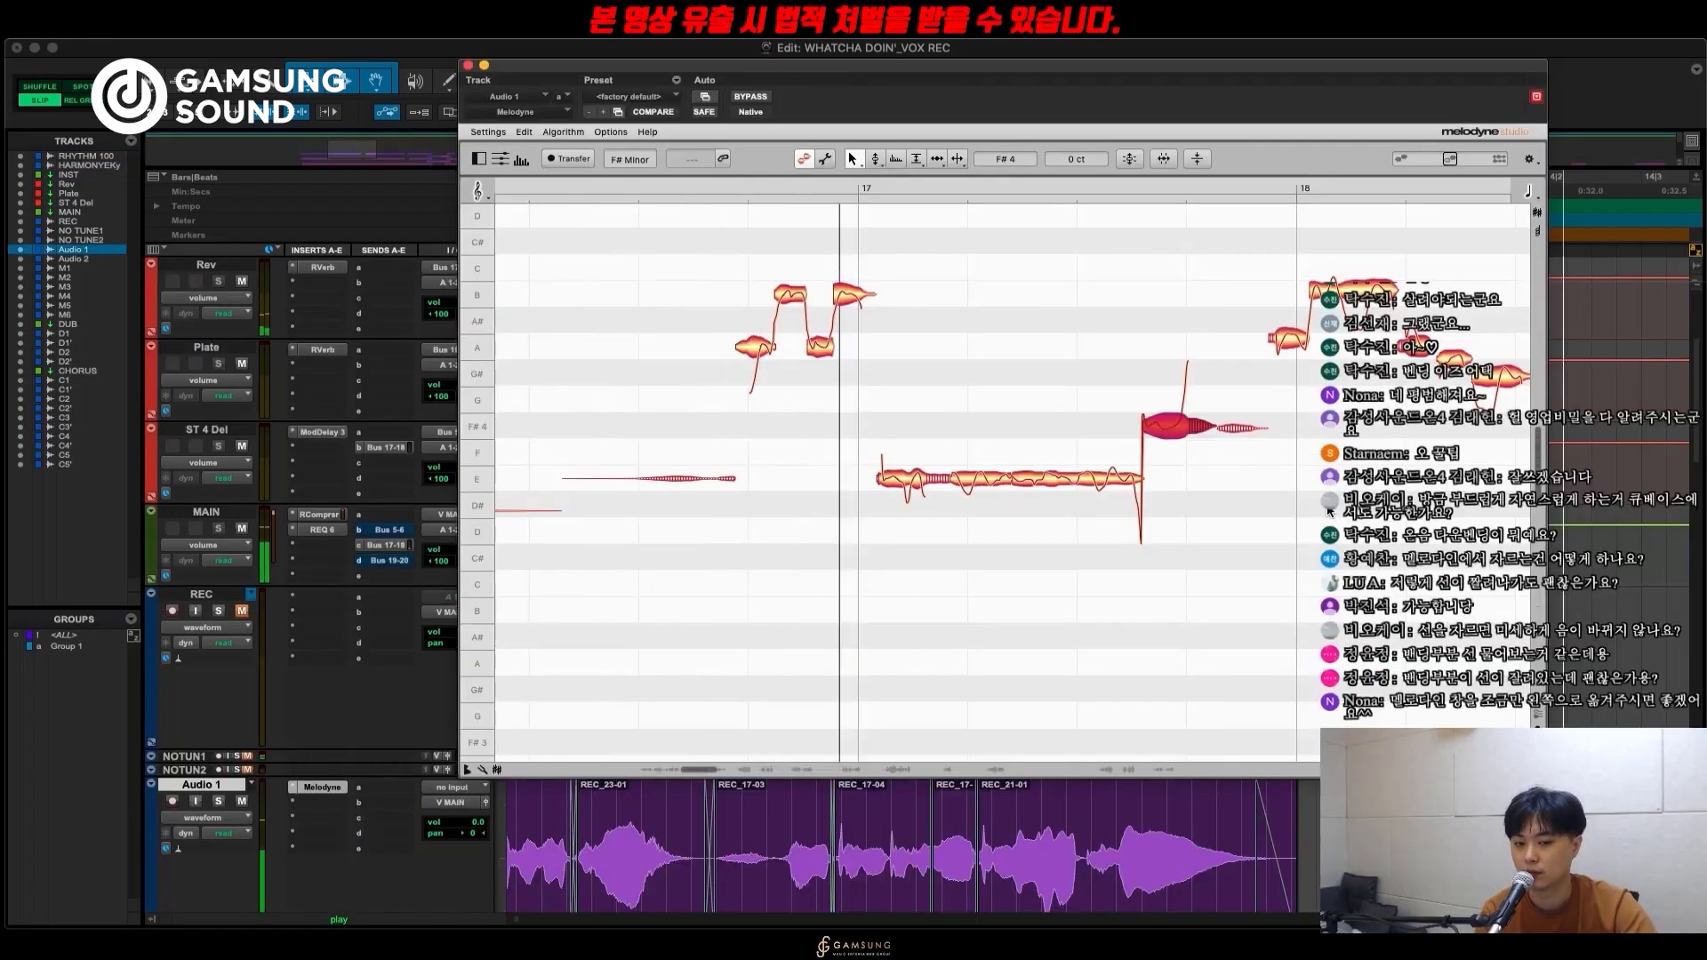
Stop playback, split the B4 note just after bar 18 of Audio 1 in Melodyne, and move its middle piece down to A.
click(1318, 504)
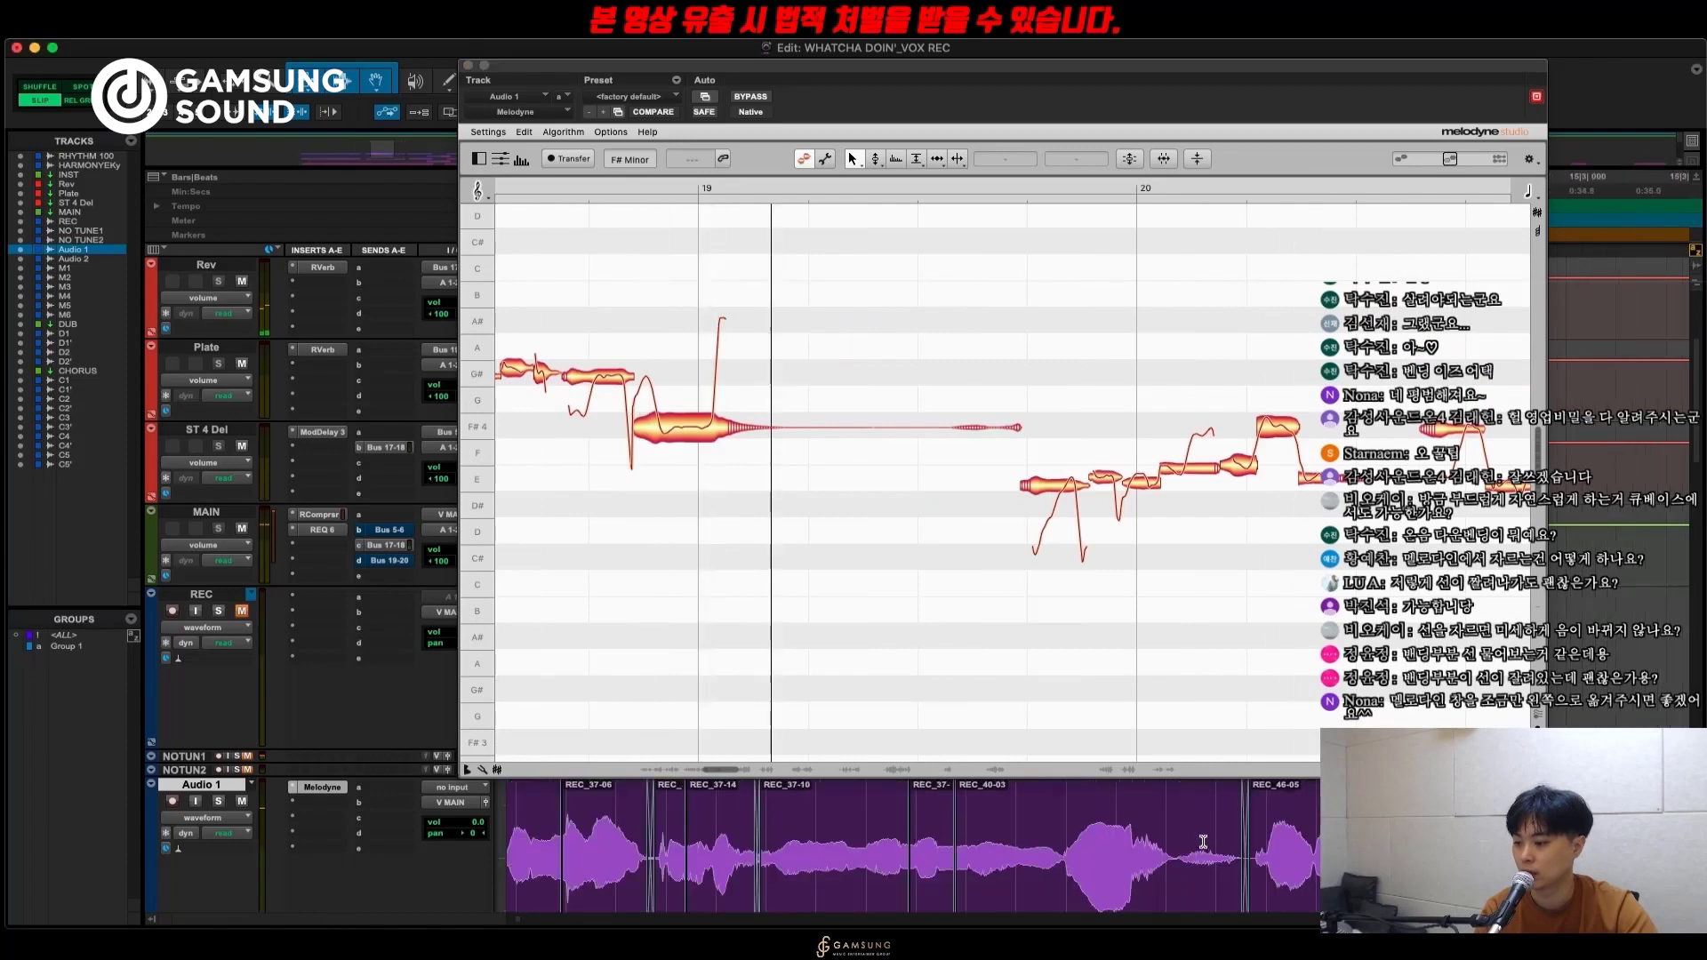
key(space)
click(883, 347)
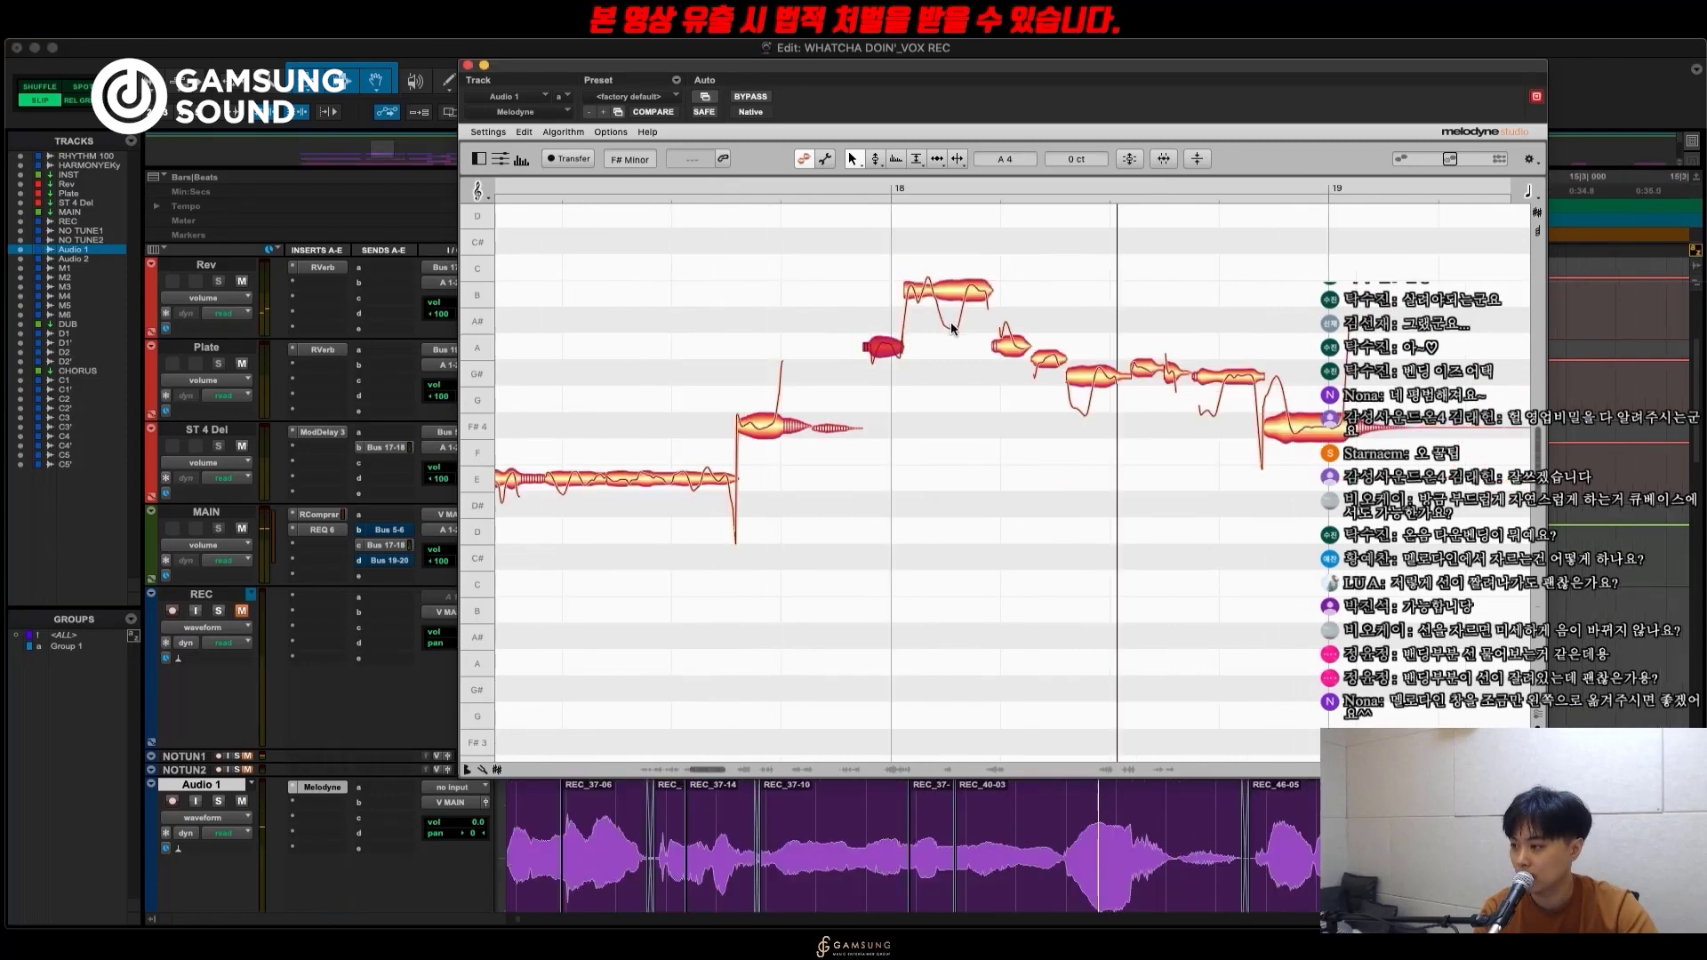
click(957, 287)
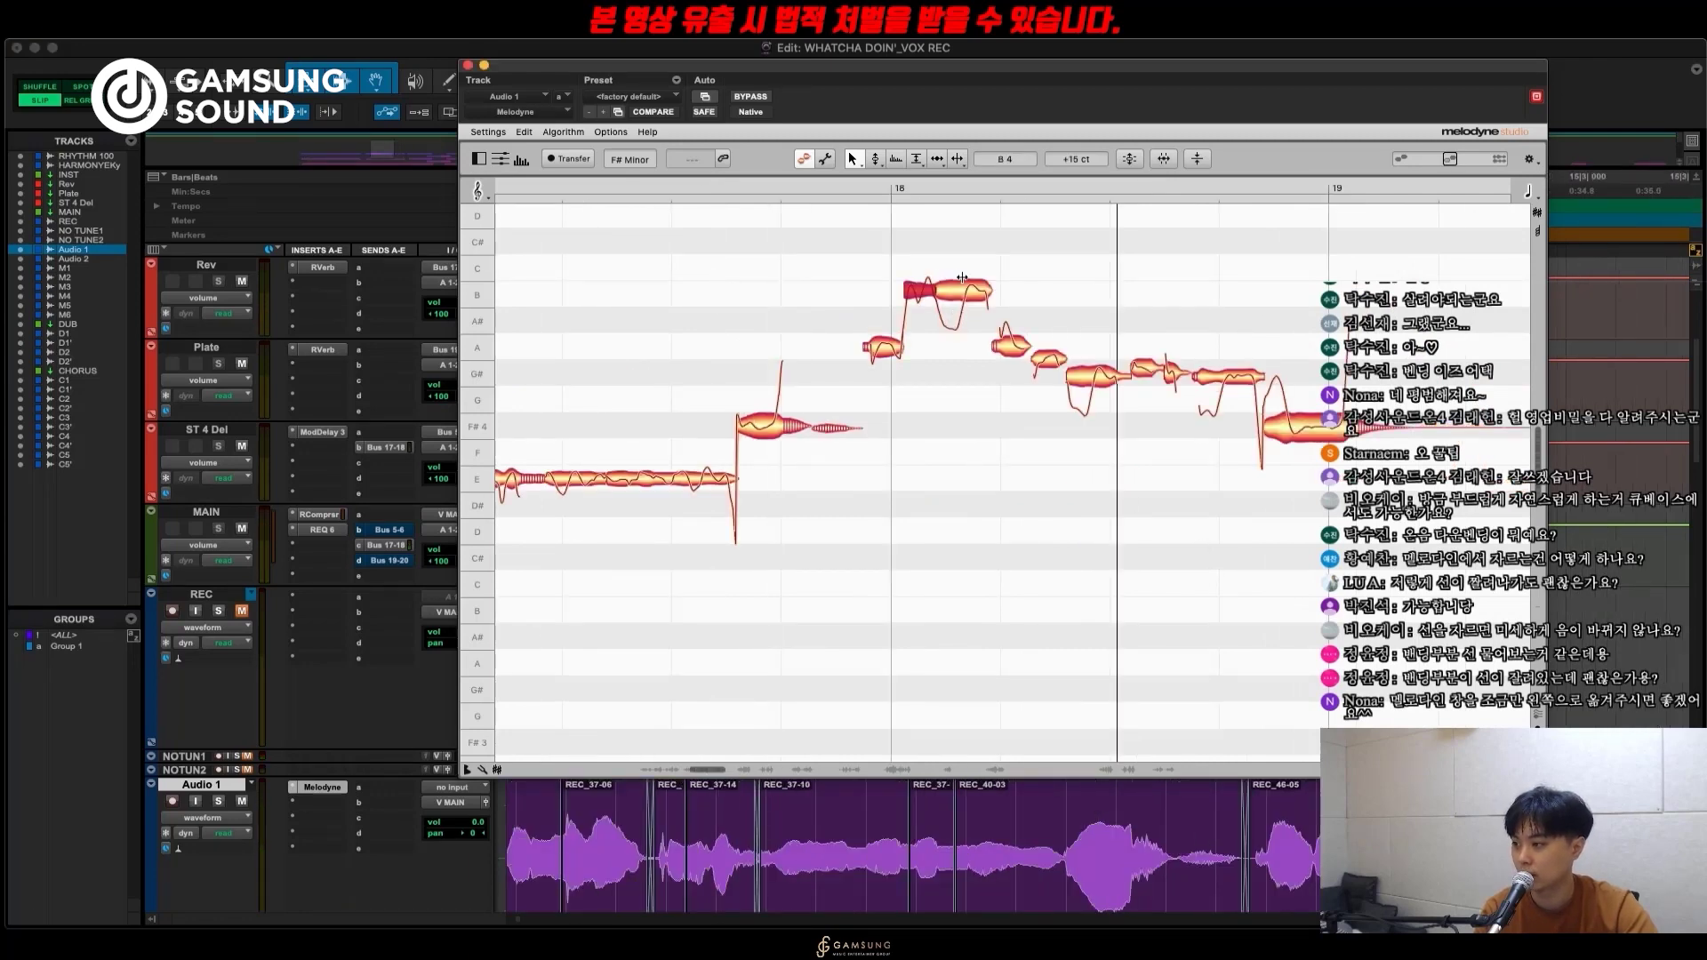
double_click(962, 278)
drag(951, 290, 957, 345)
click(975, 294)
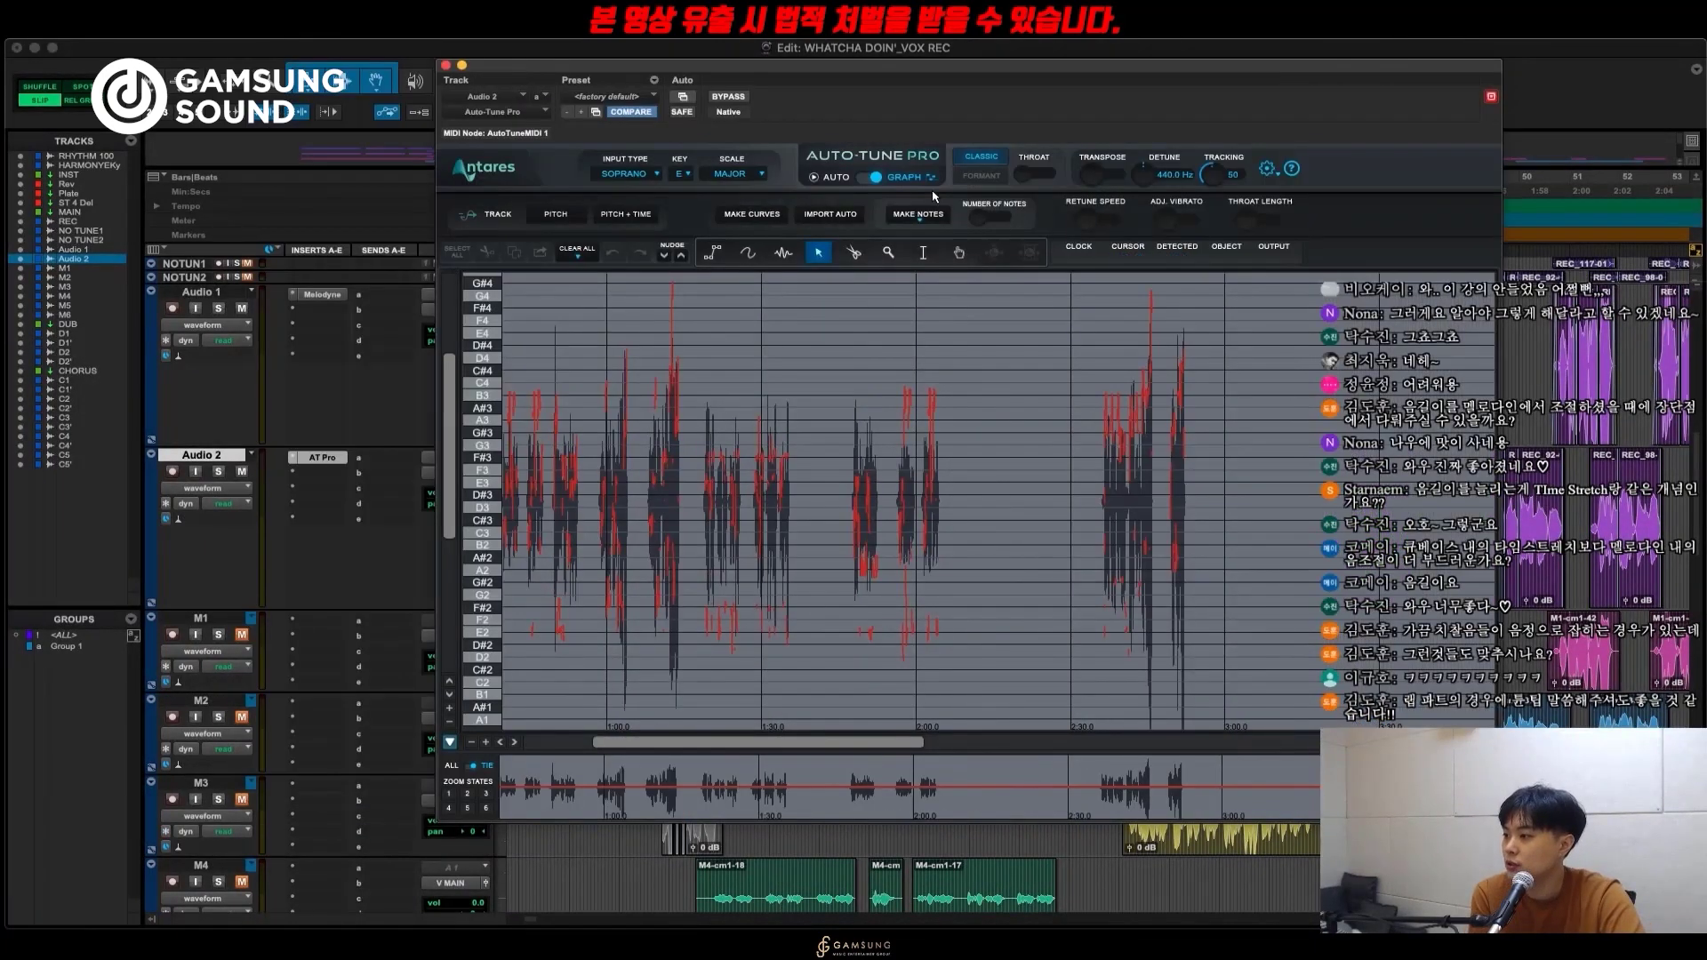
Compare Auto-Tune Pro's Auto and Graph modes on Audio 2, return to Graph mode and start playback.
click(875, 177)
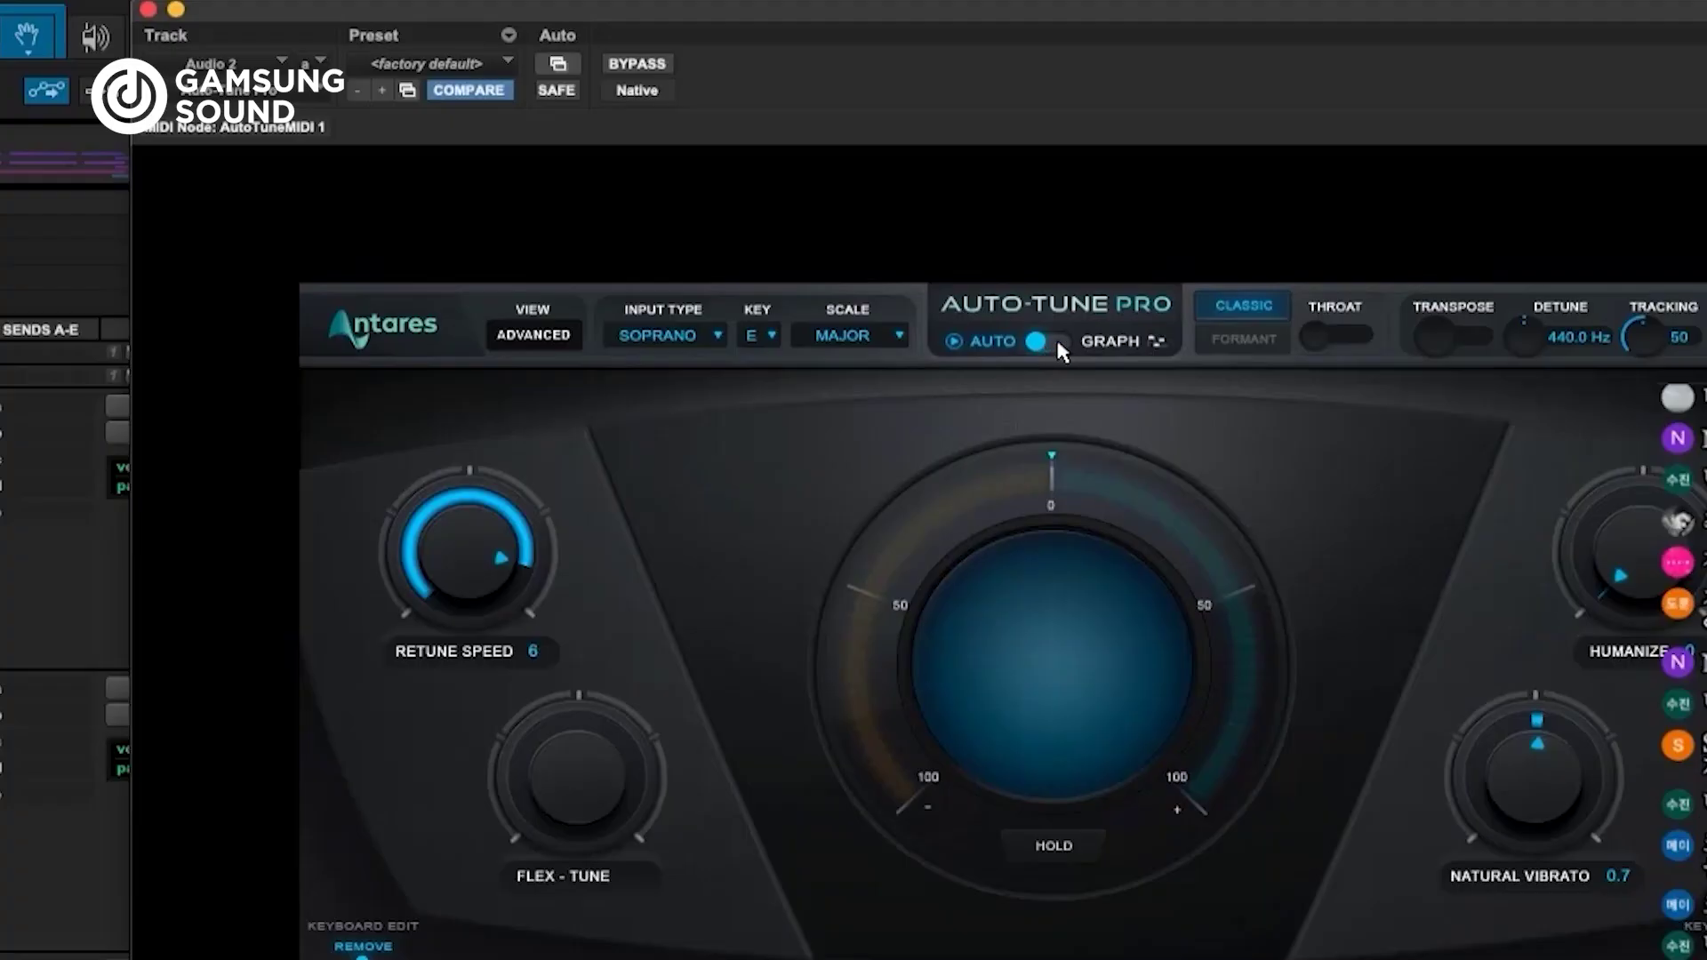
click(1060, 345)
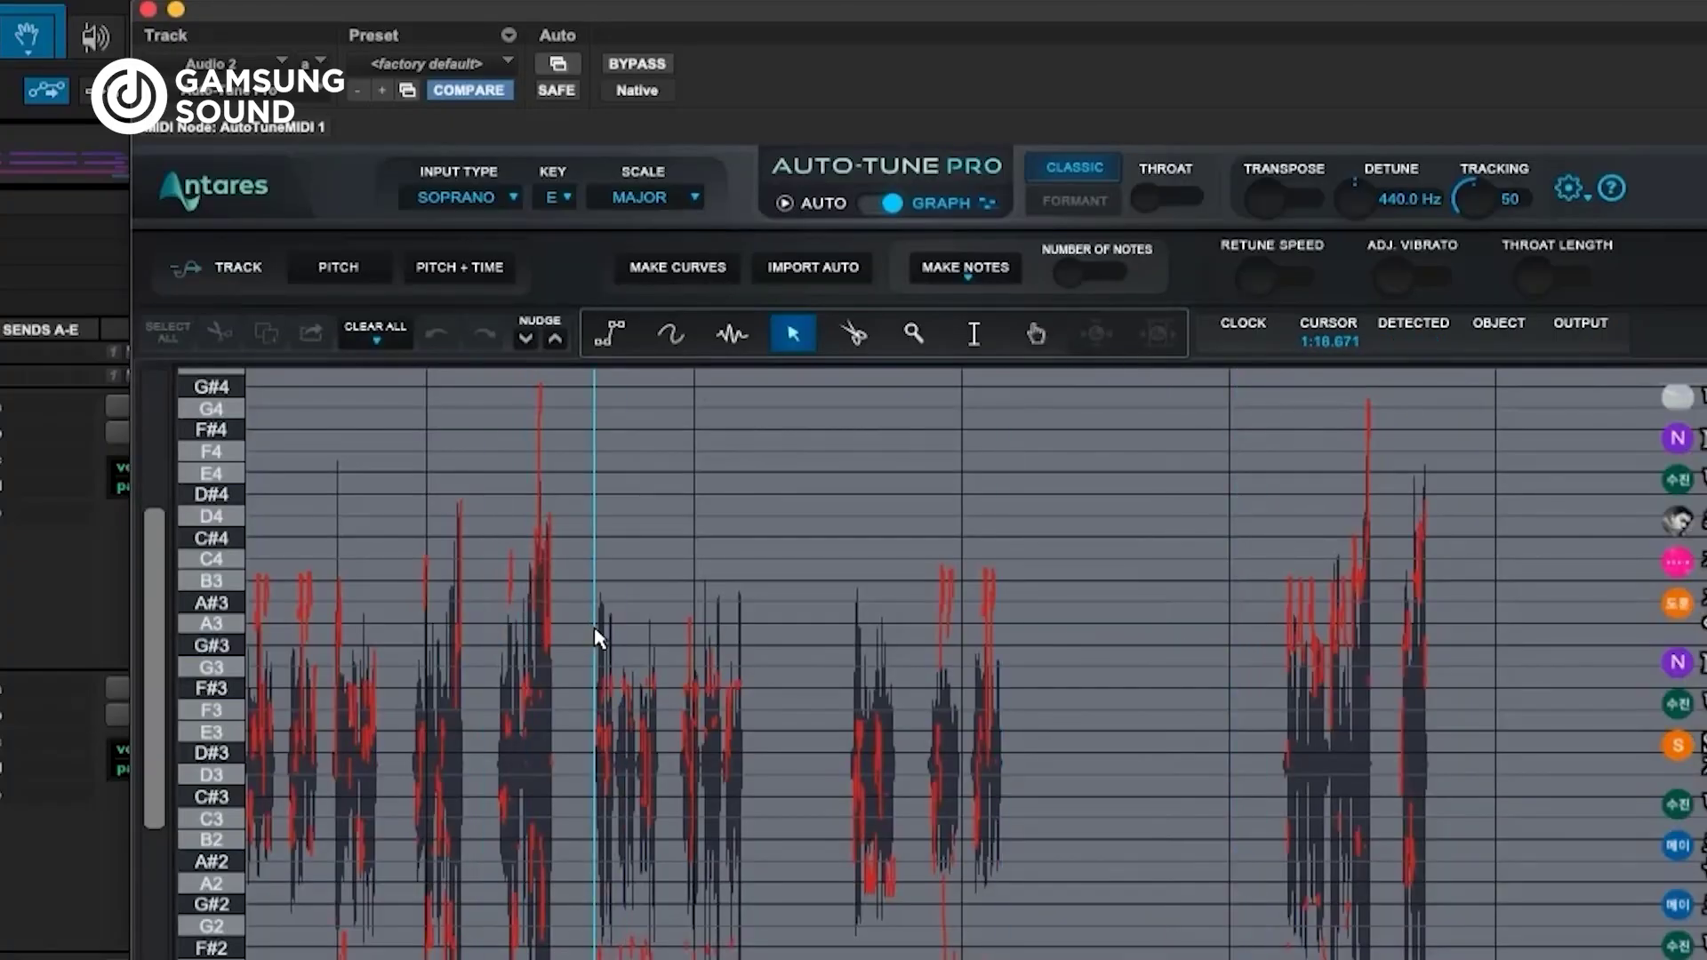
key(6)
key(space)
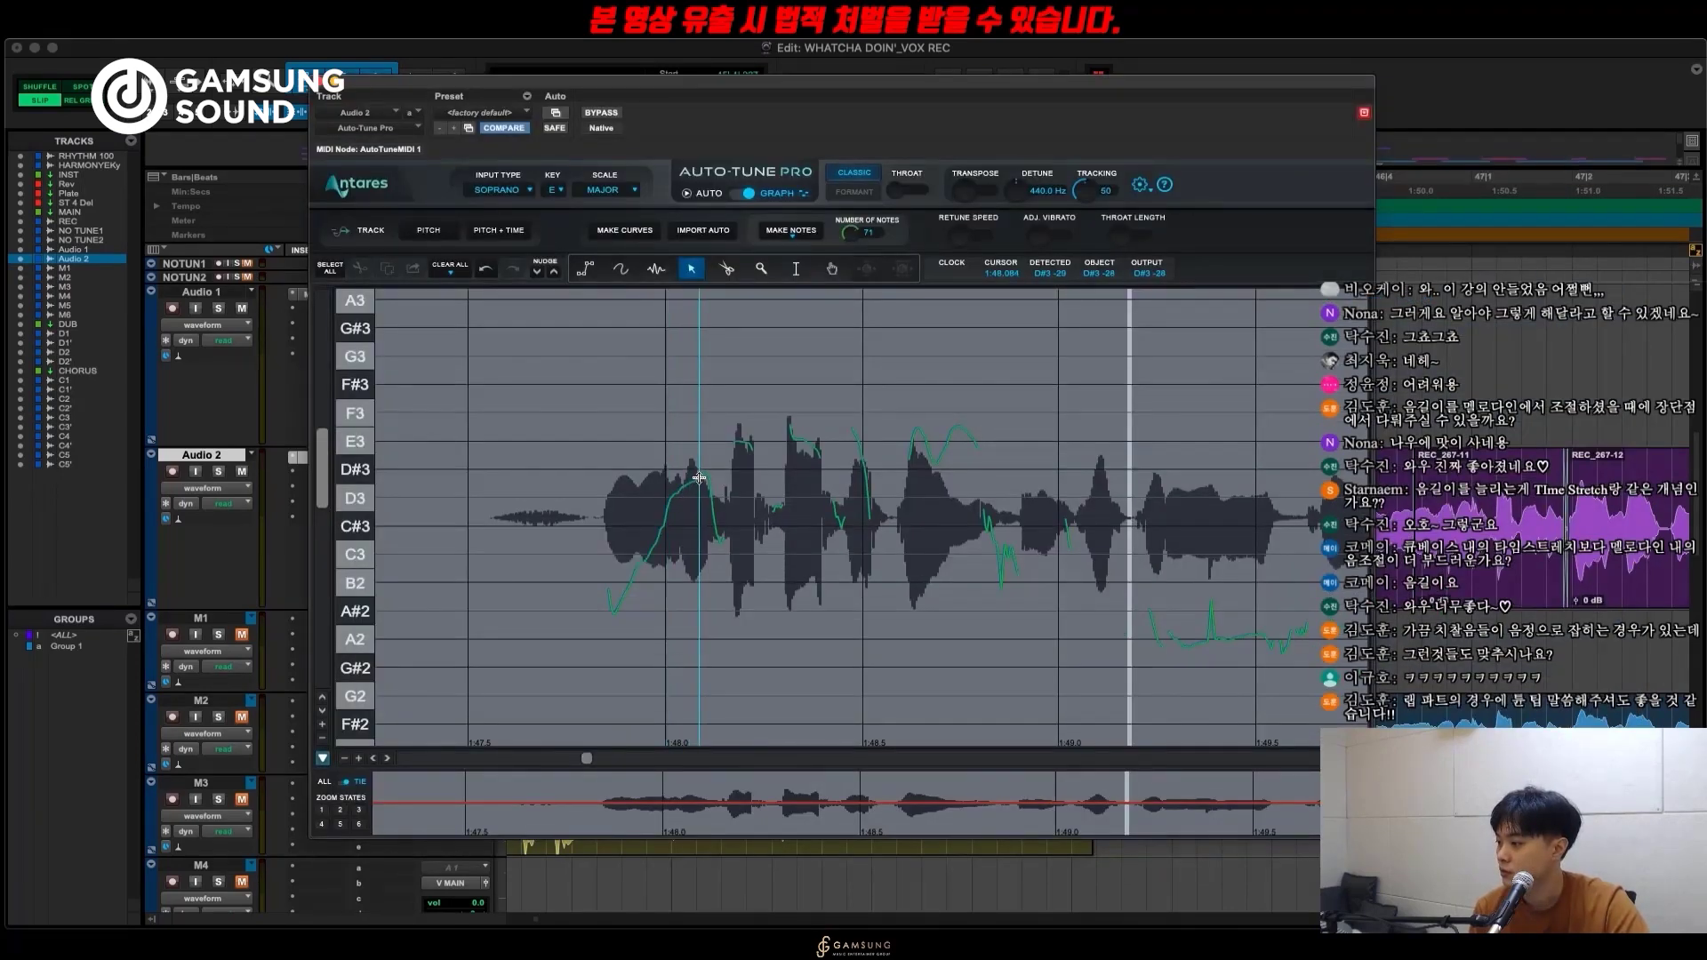
Raise the Auto-Tune pitch curve near 1:48.0 to about E3 and draw a D#3 note over its peak.
drag(700, 477, 679, 454)
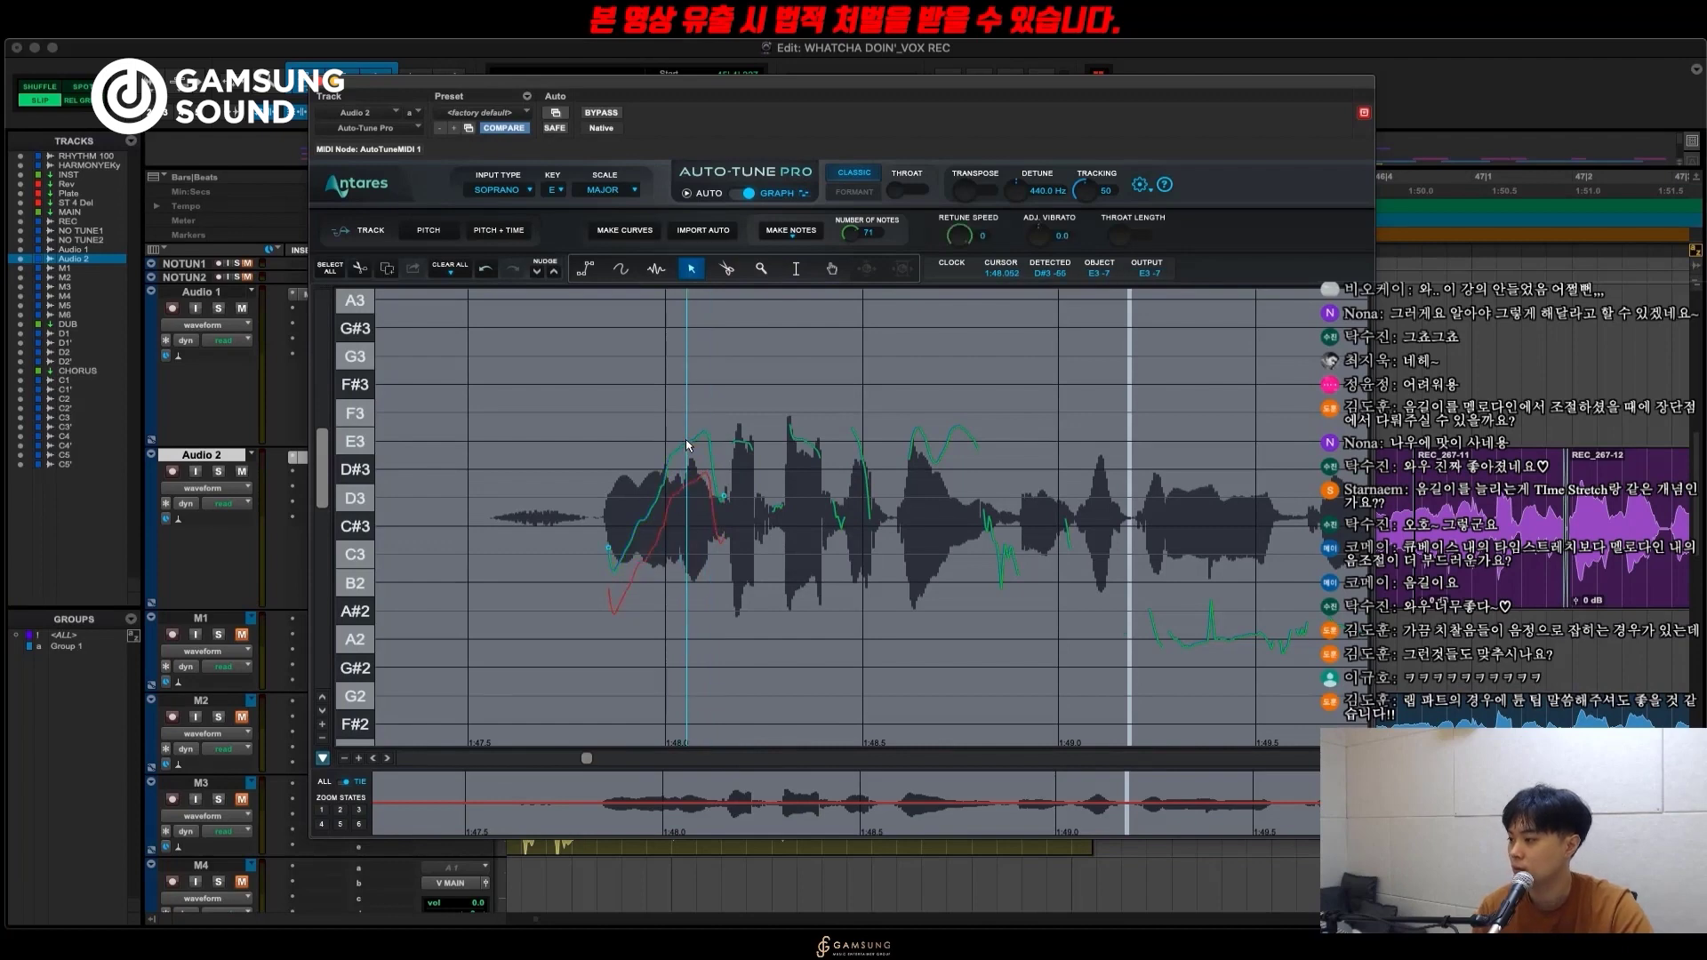
scroll(747, 472, left, 3)
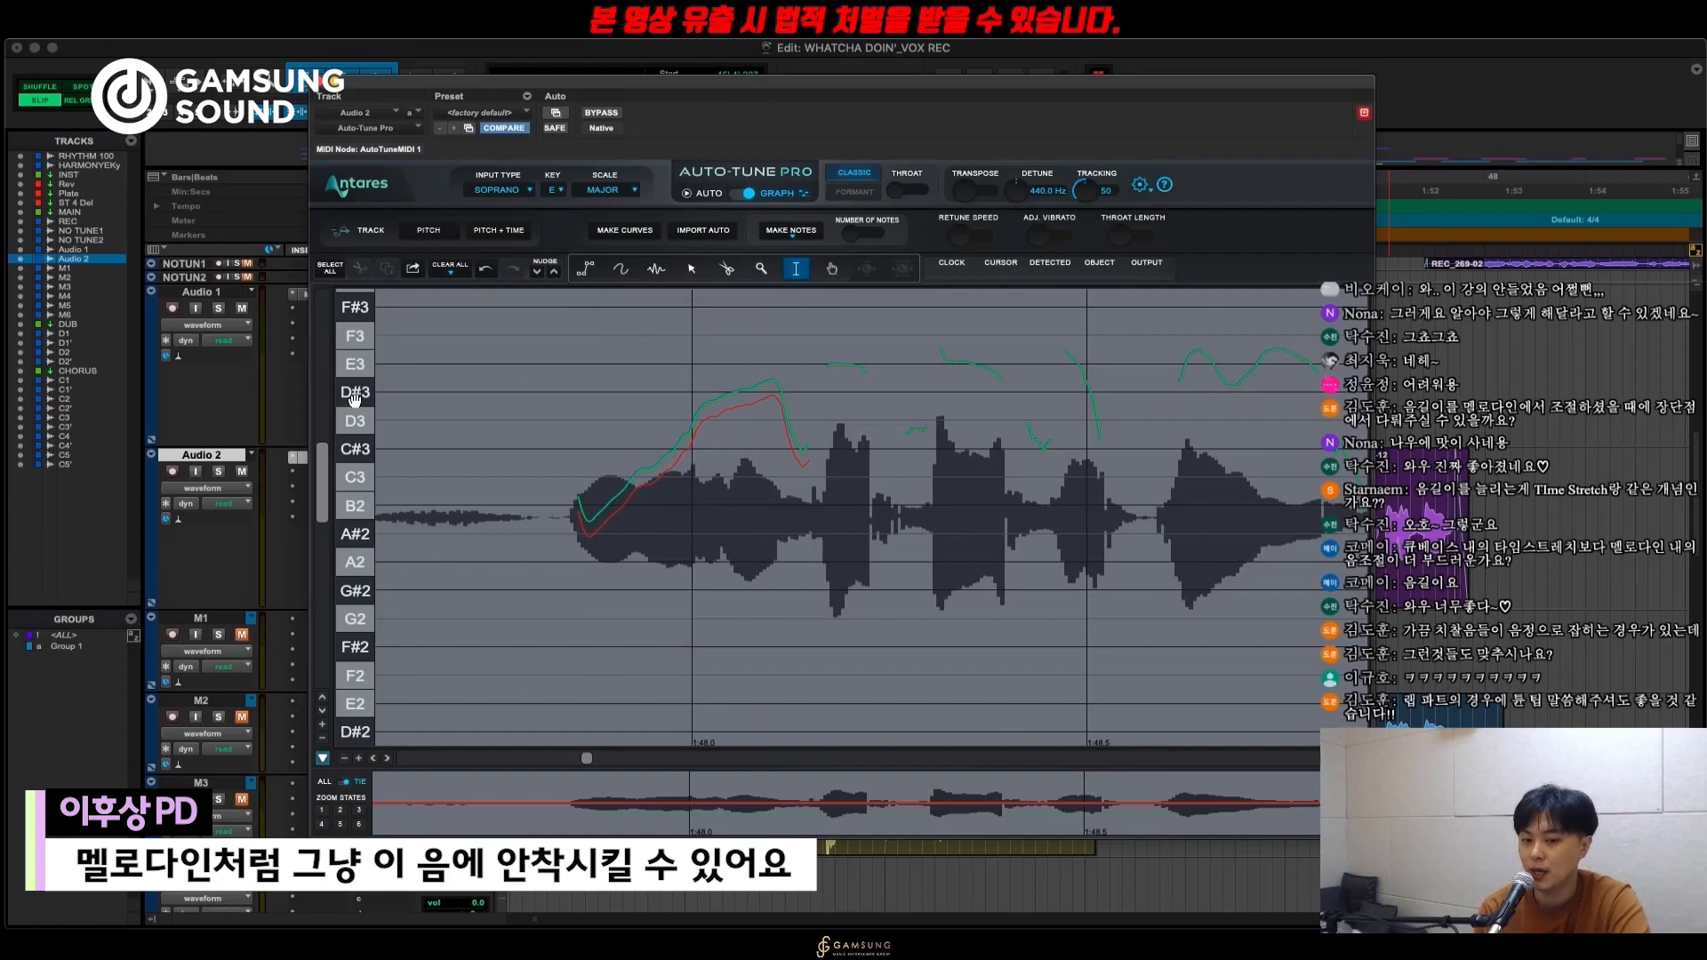
click(657, 272)
drag(702, 392, 779, 393)
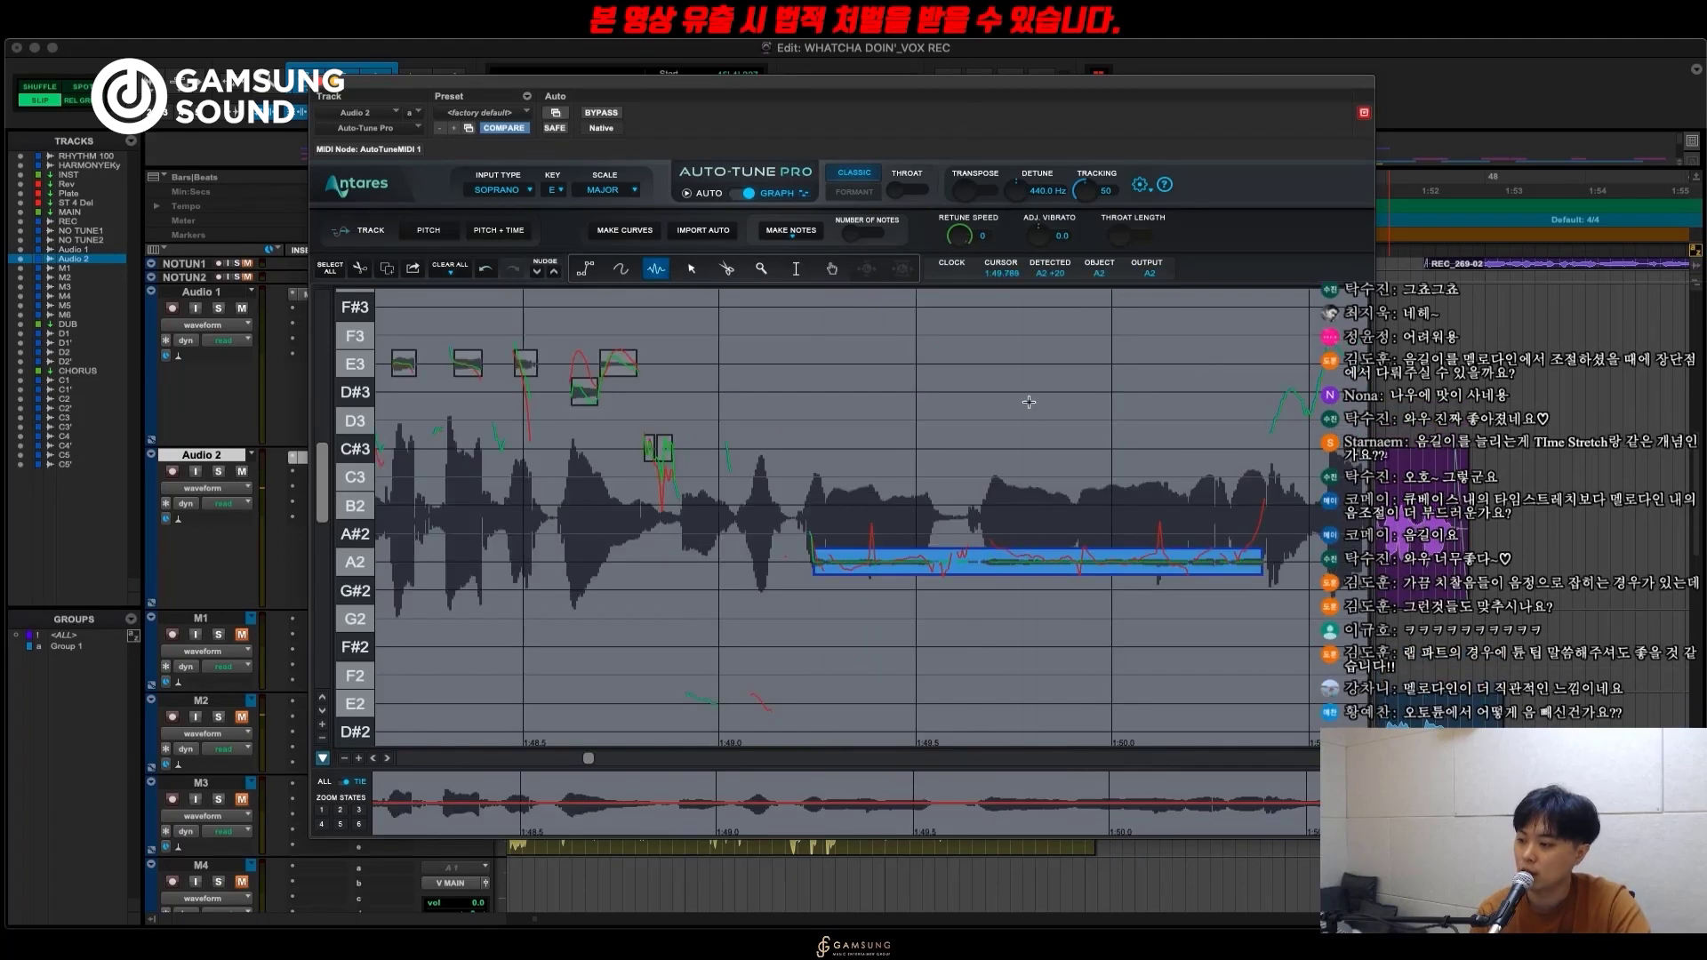
Set the Retune Speed of the long A2 note to 19 and close the second Auto-Tune Pro instance's window.
drag(959, 235, 959, 258)
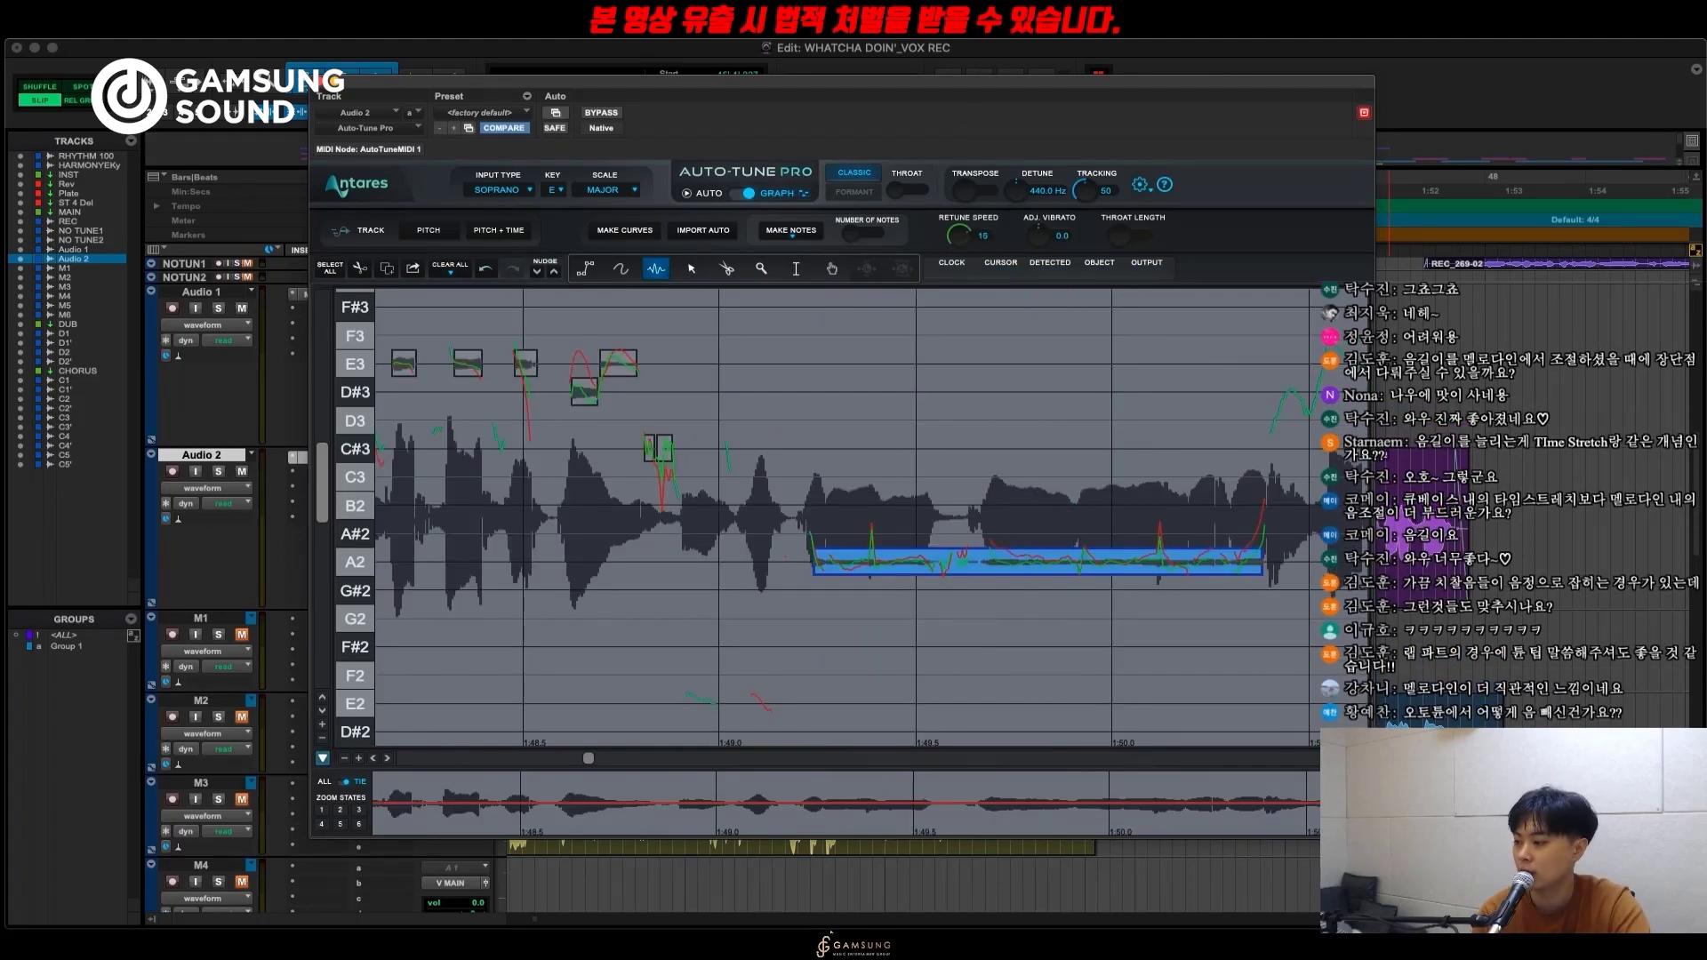
drag(589, 759, 592, 760)
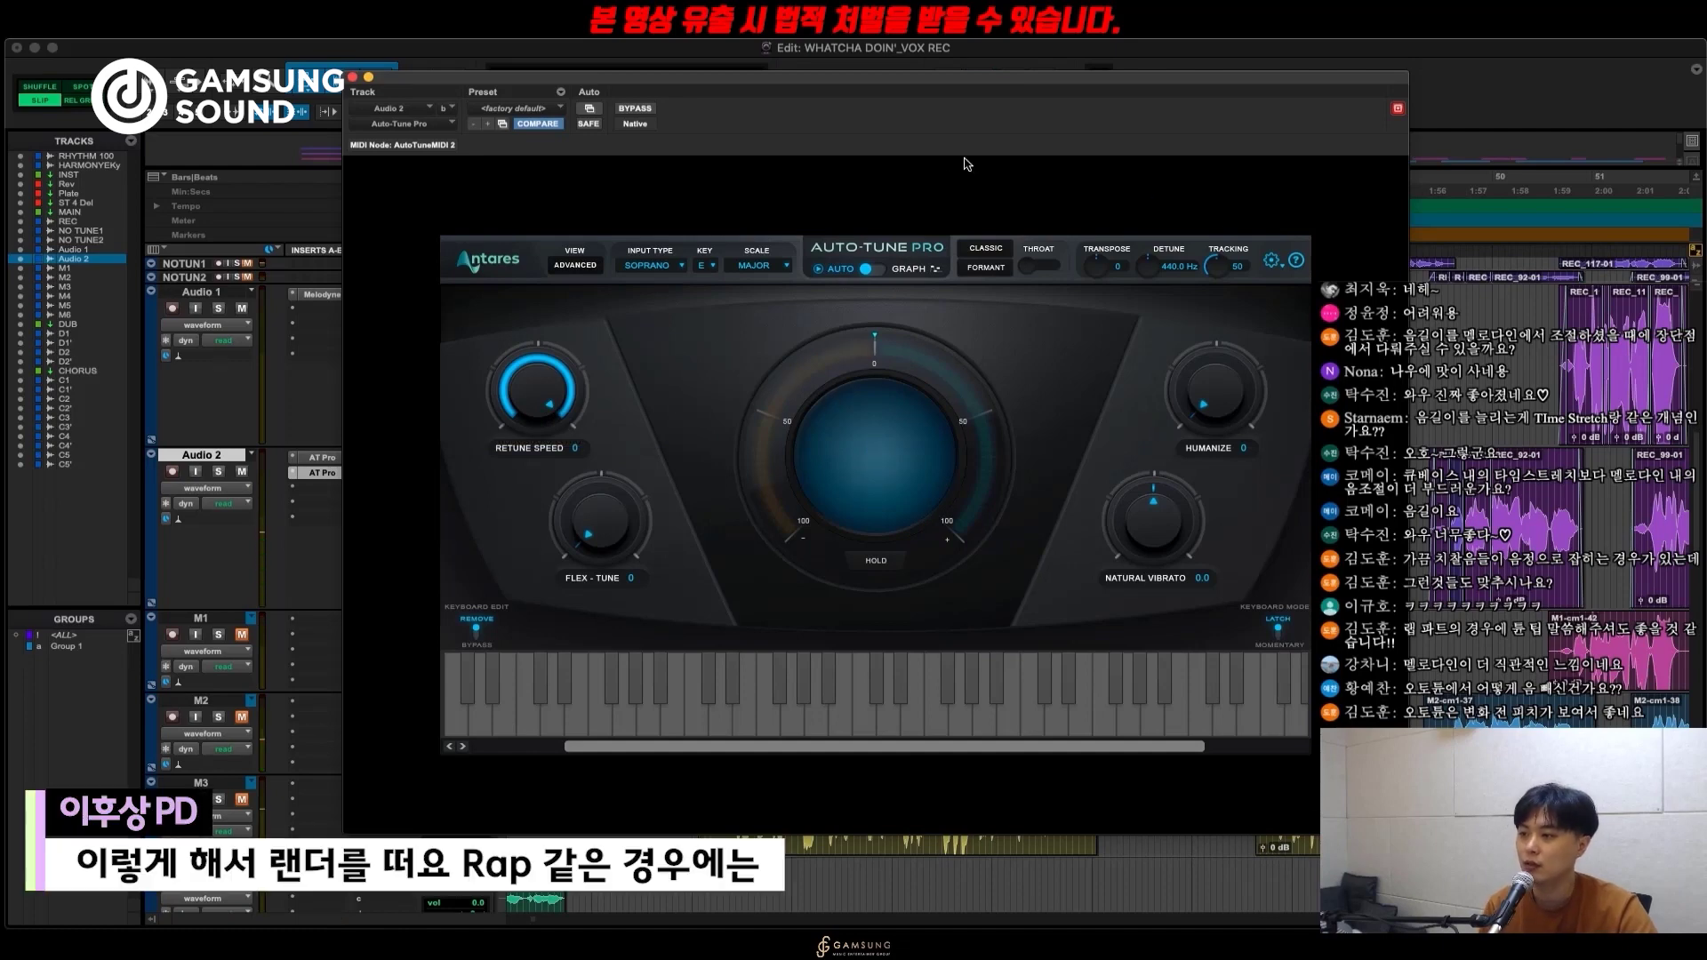
click(356, 78)
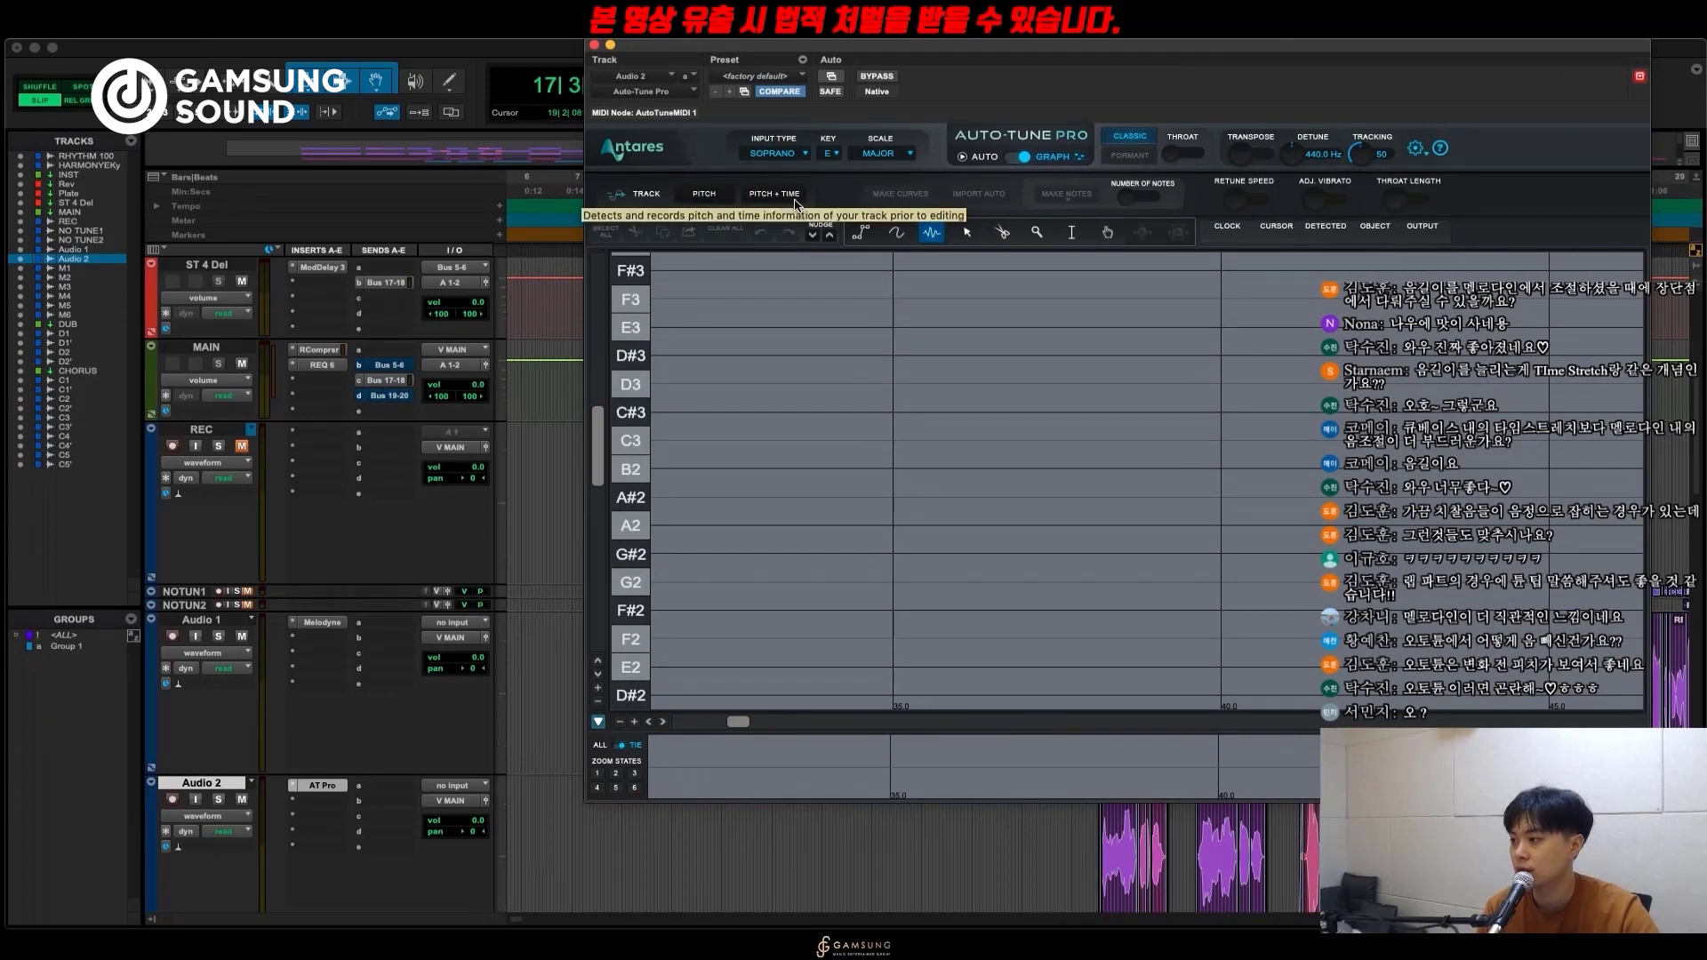
Capture Audio 2 in Auto-Tune Pro with Pitch + Time tracking during playback and magnify the detected pitch graph.
key(r)
key(r)
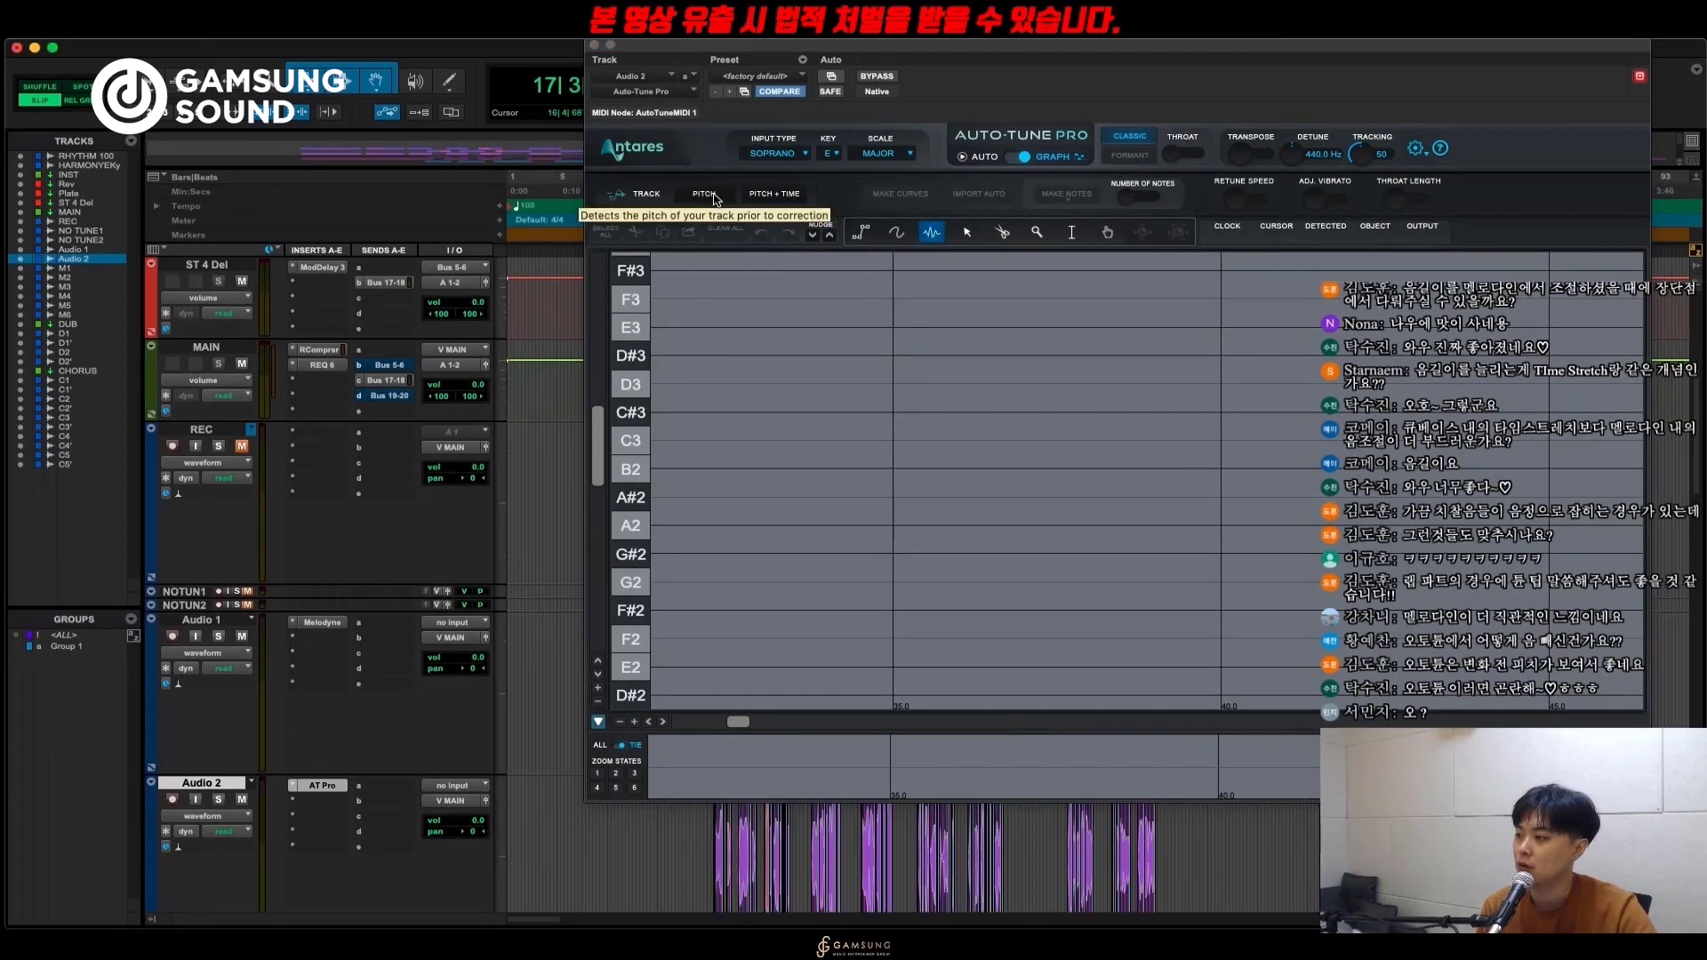
click(778, 196)
key(space)
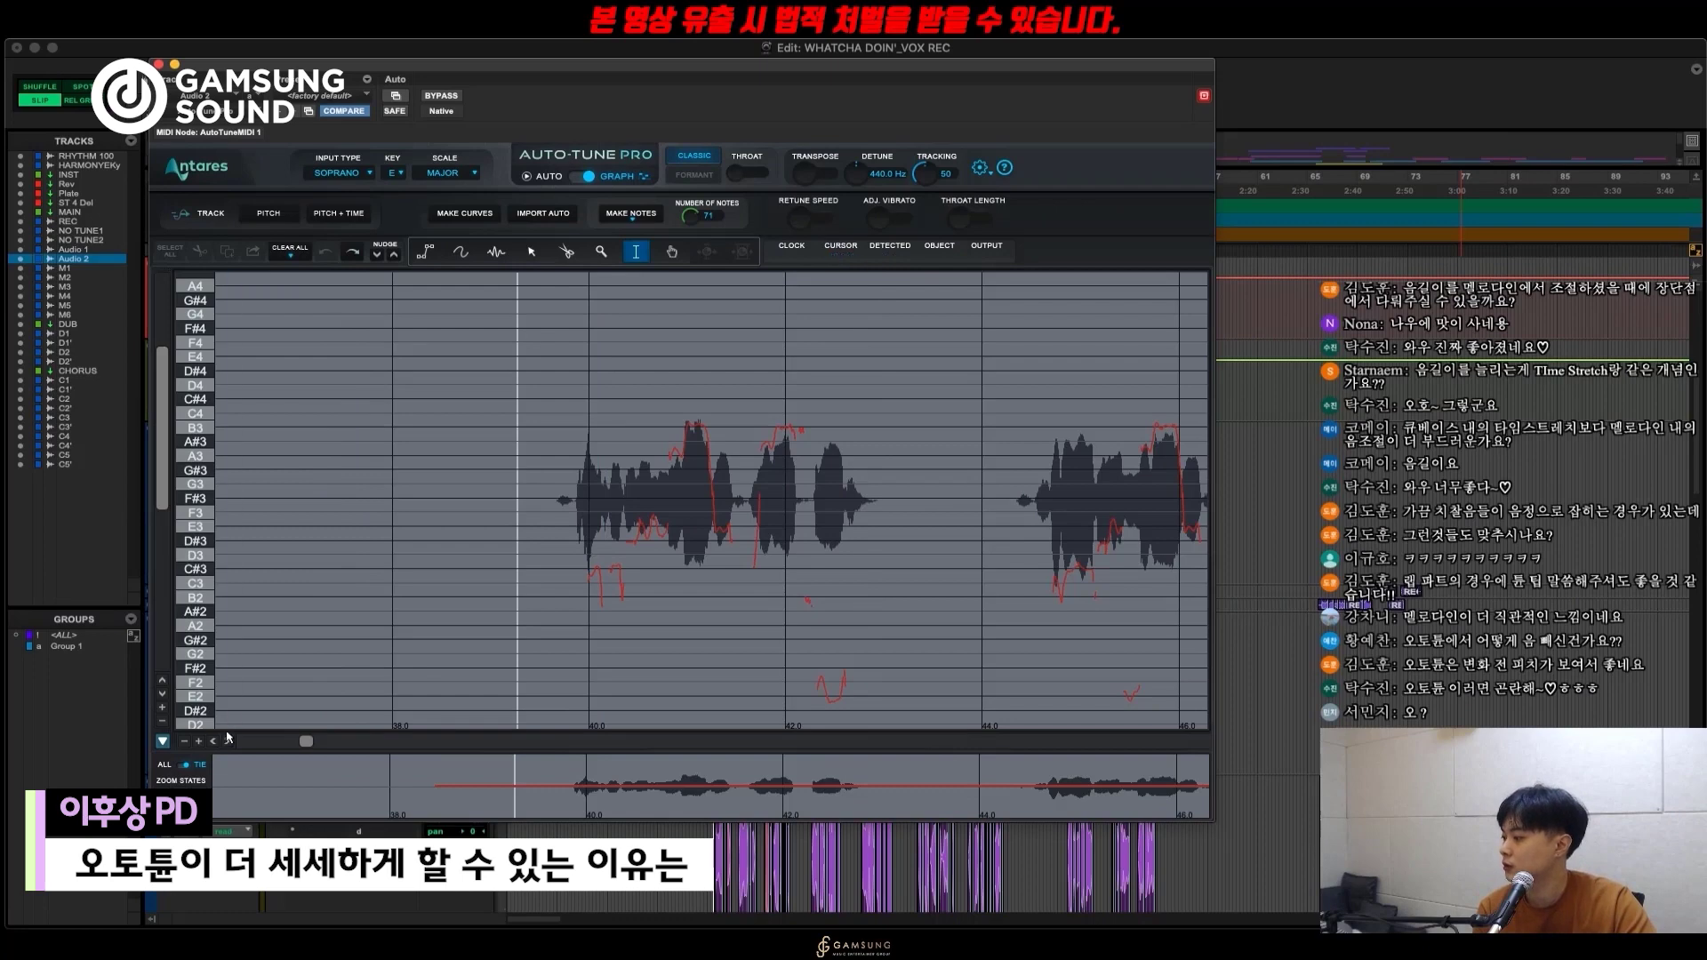
click(200, 744)
click(201, 745)
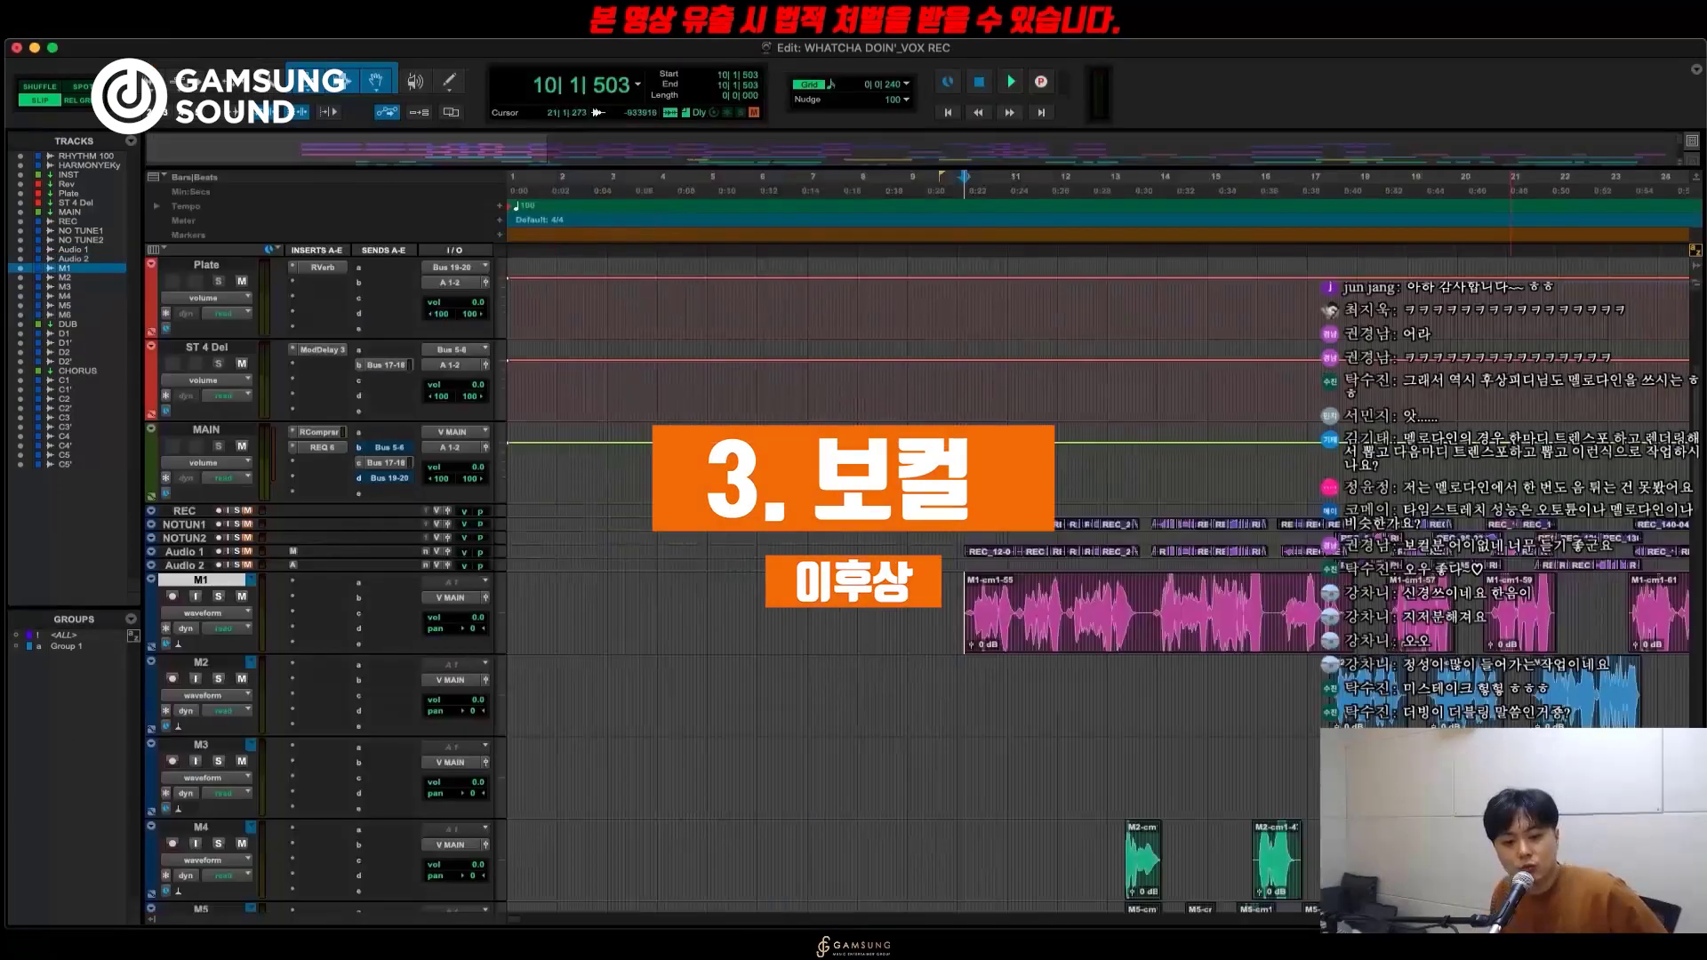
Look over the doubling and chorus tracks across the song and place the cursor on C1 near bar 27.
scroll(884, 420, down, 4)
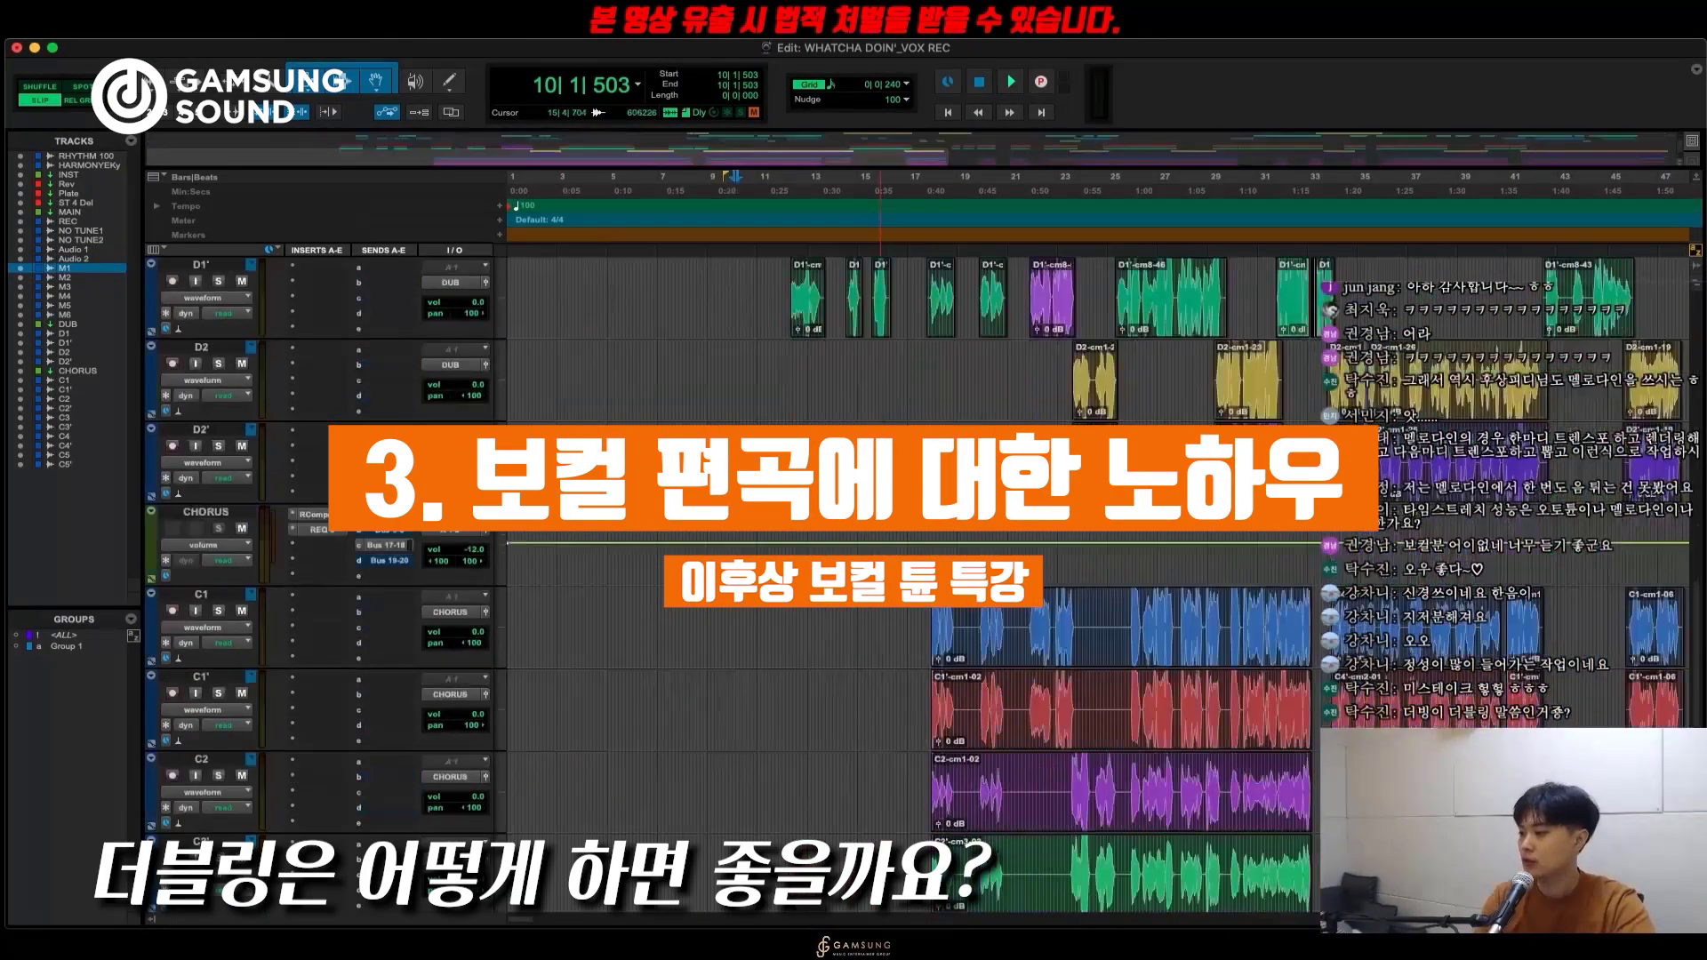
scroll(884, 421, up, 3)
drag(677, 467, 669, 466)
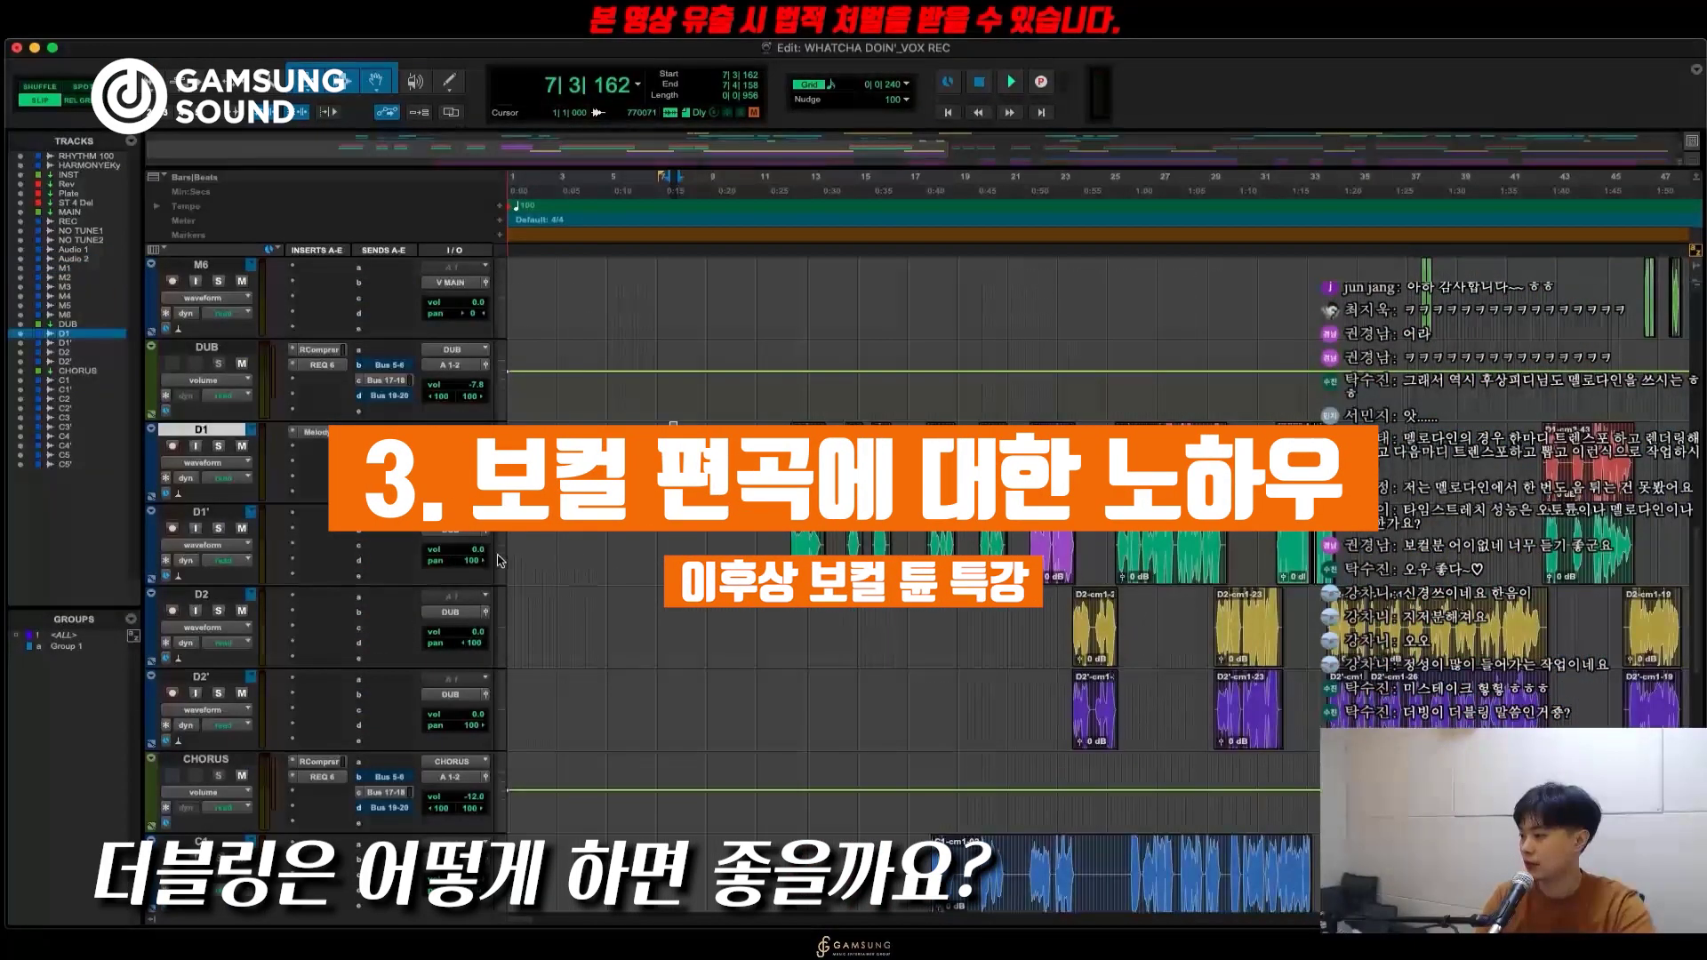
scroll(869, 452, up, 4)
scroll(1011, 630, down, 7)
key(r)
click(837, 627)
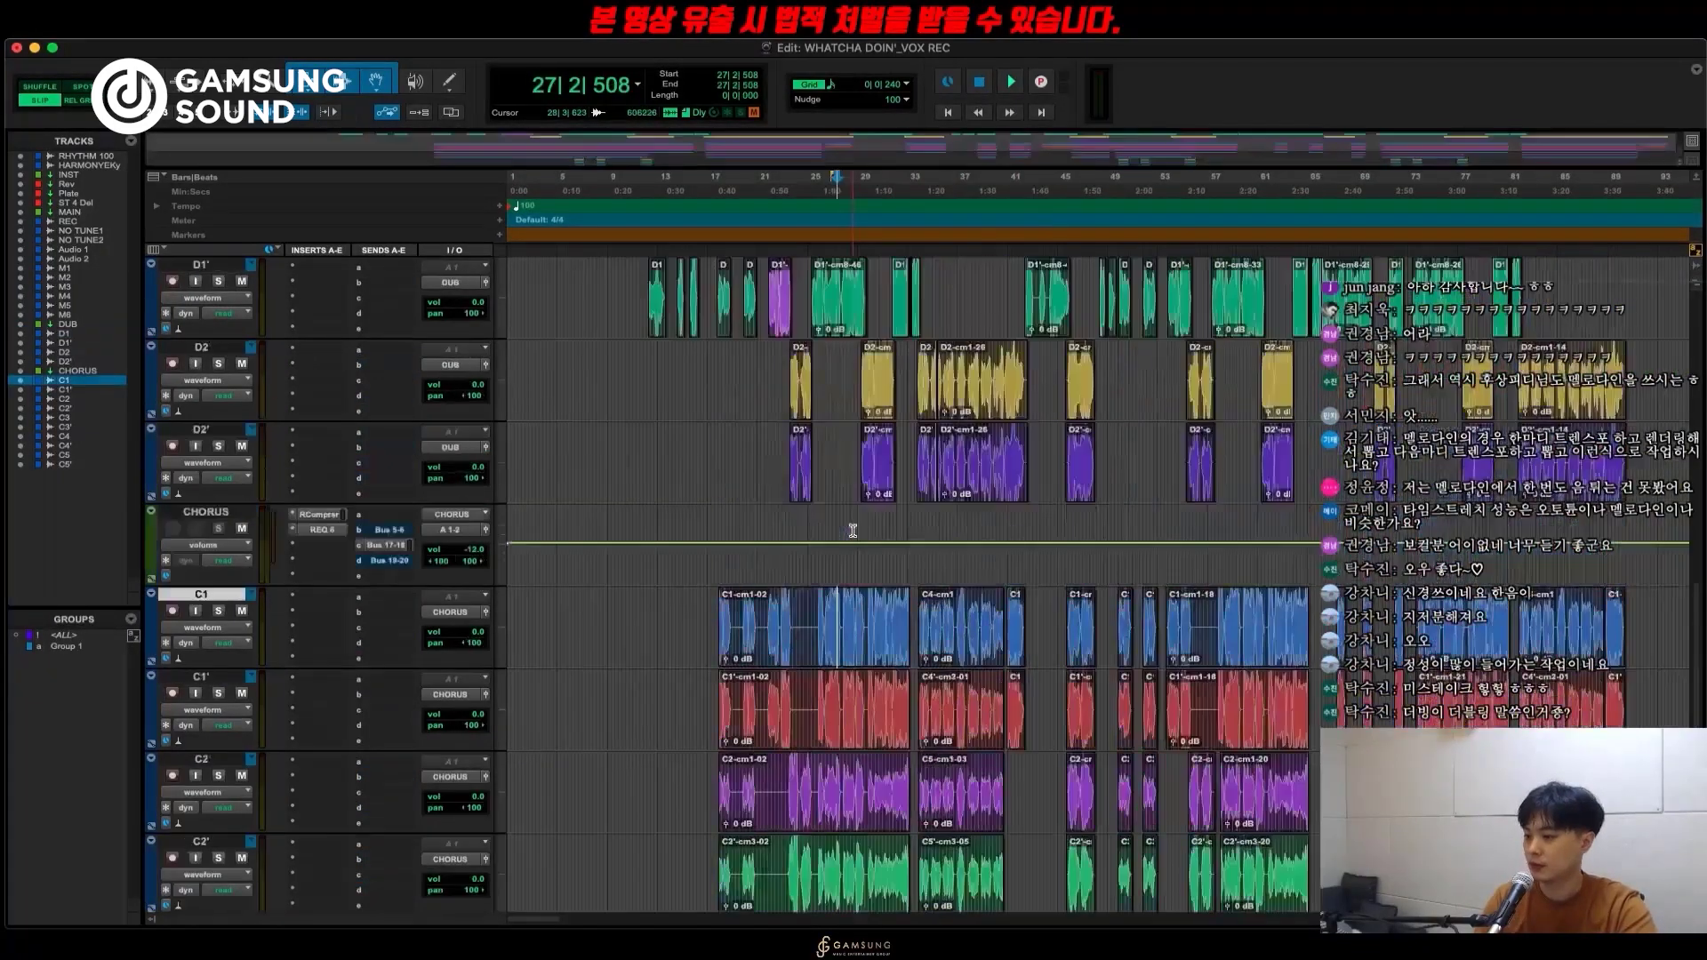
Listen to the vocals from about bar 12 to 16 while examining the M1 to M6 and D1 clips.
scroll(853, 531, up, 3)
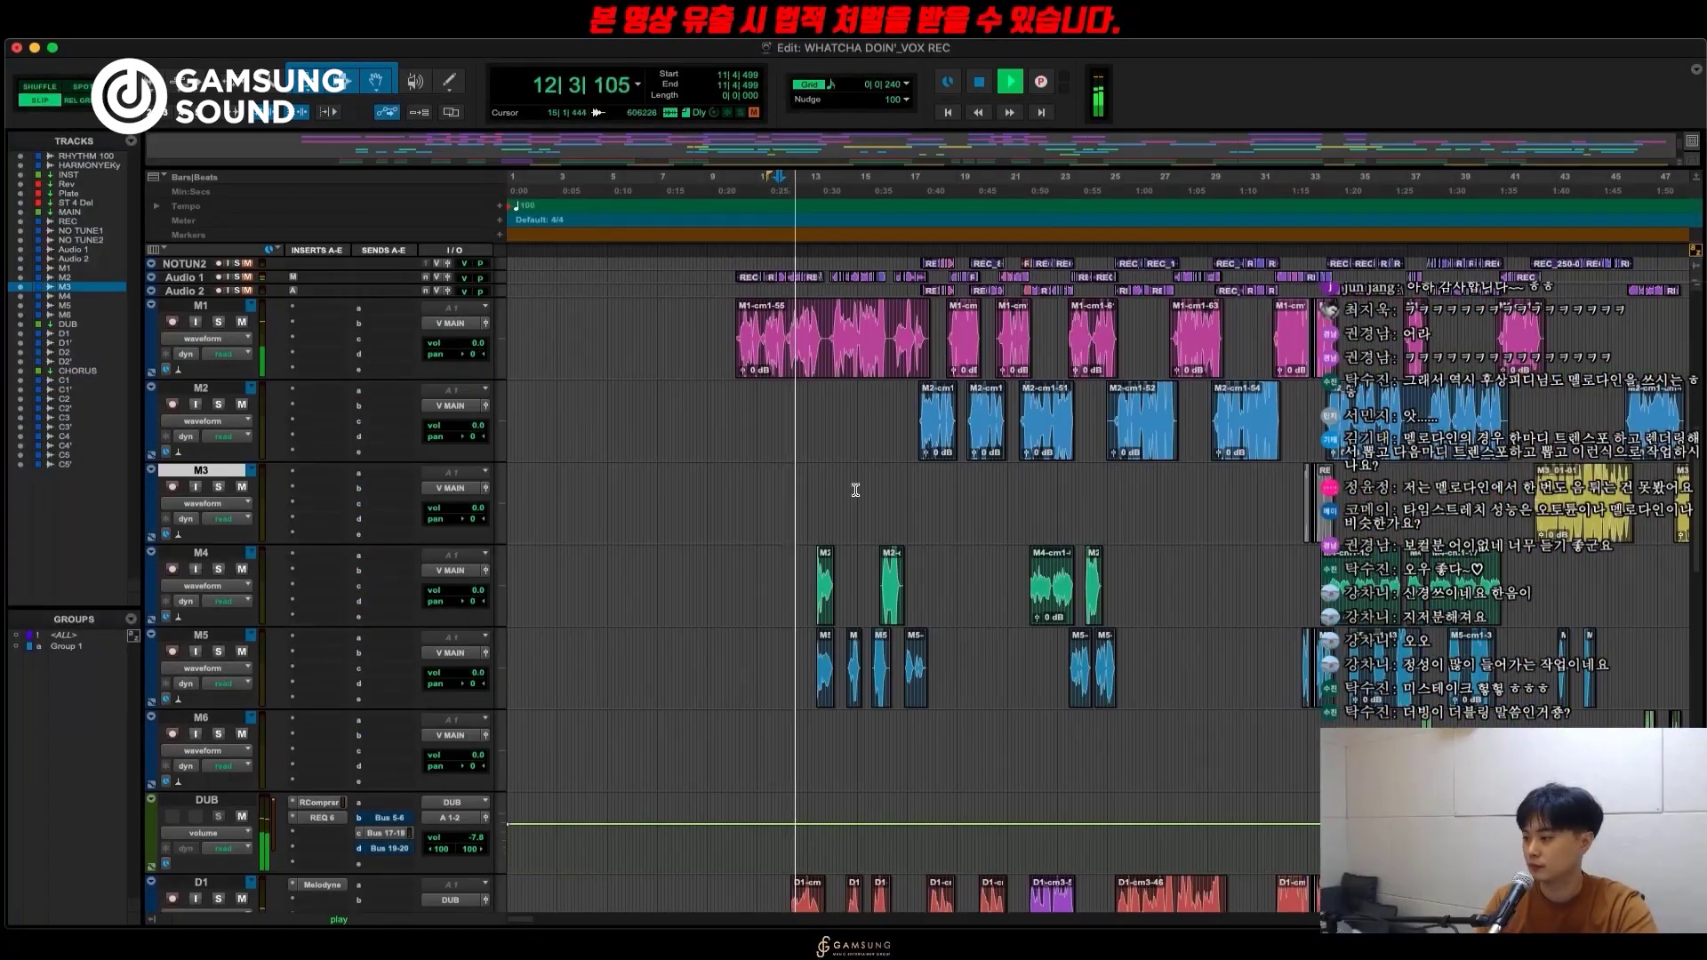
click(858, 492)
scroll(877, 501, down, 2)
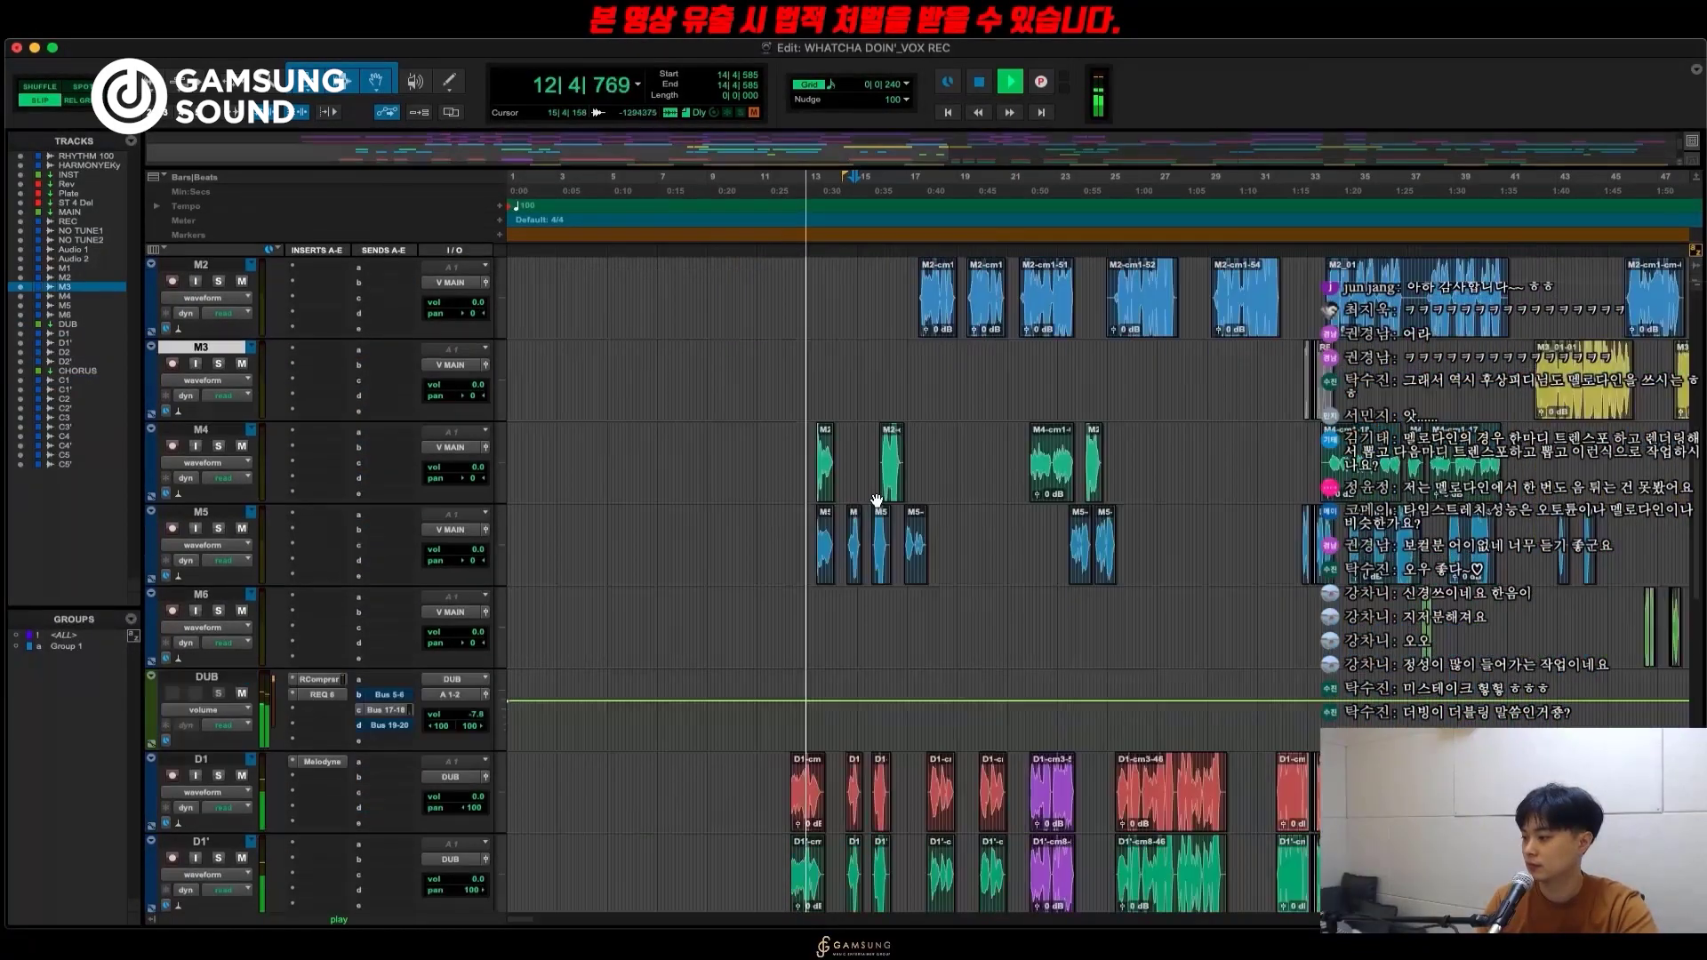
scroll(877, 500, down, 7)
scroll(877, 501, up, 8)
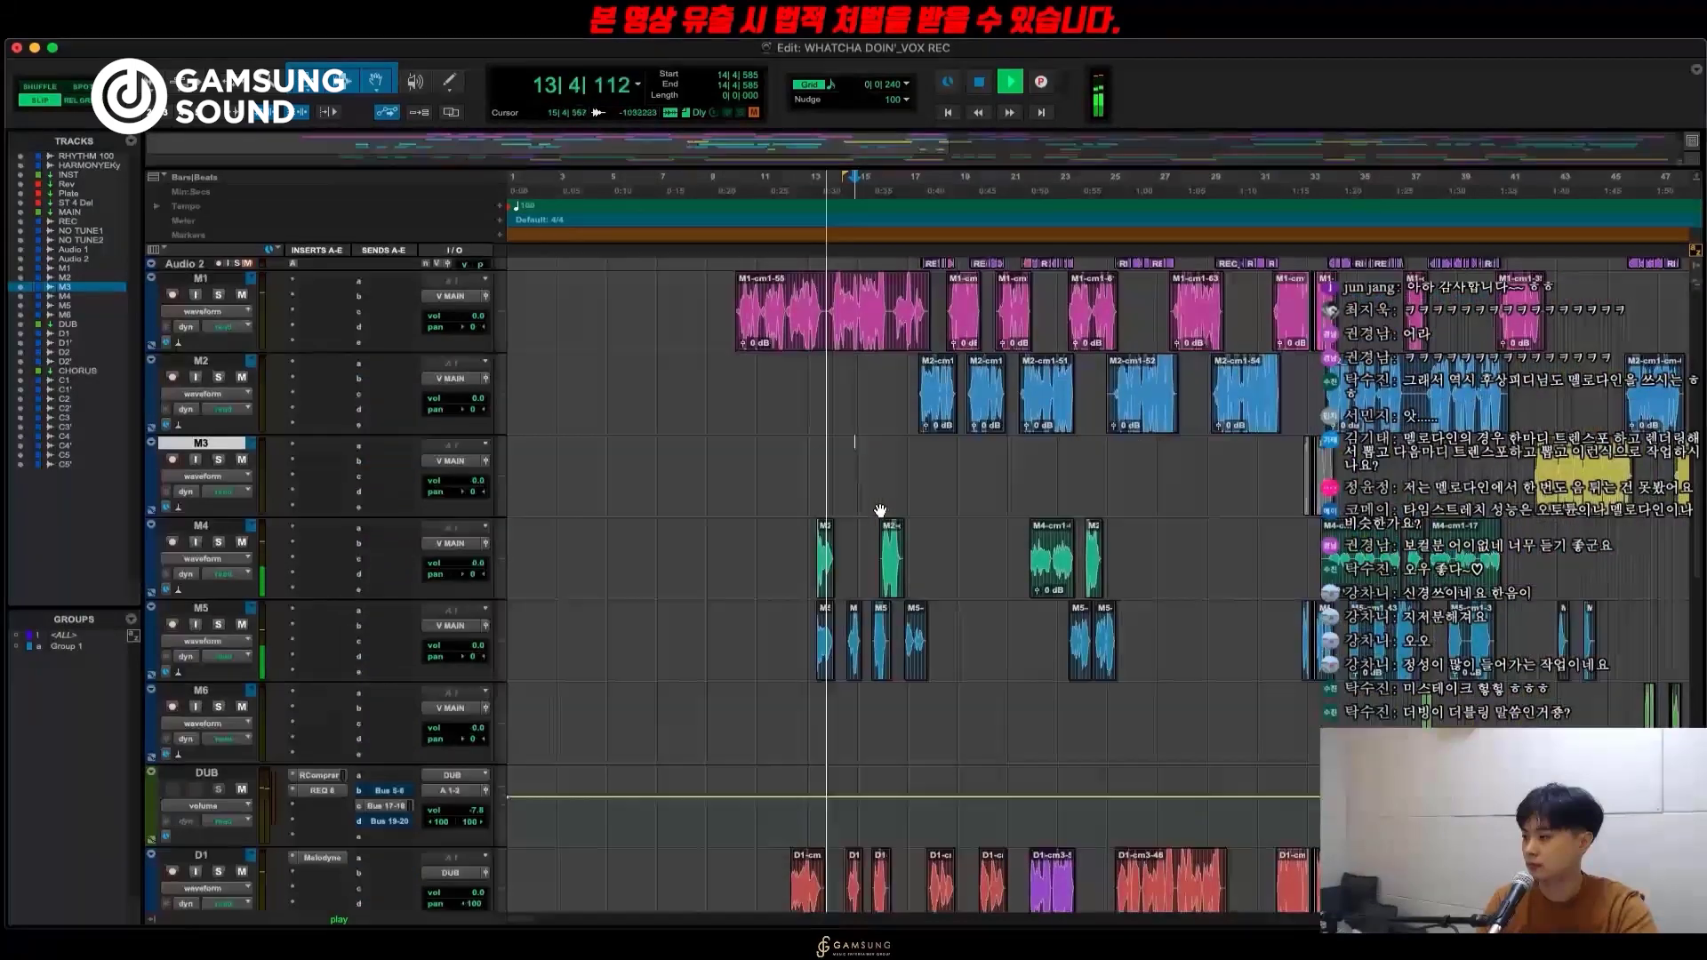
click(888, 462)
key(t)
scroll(998, 489, up, 3)
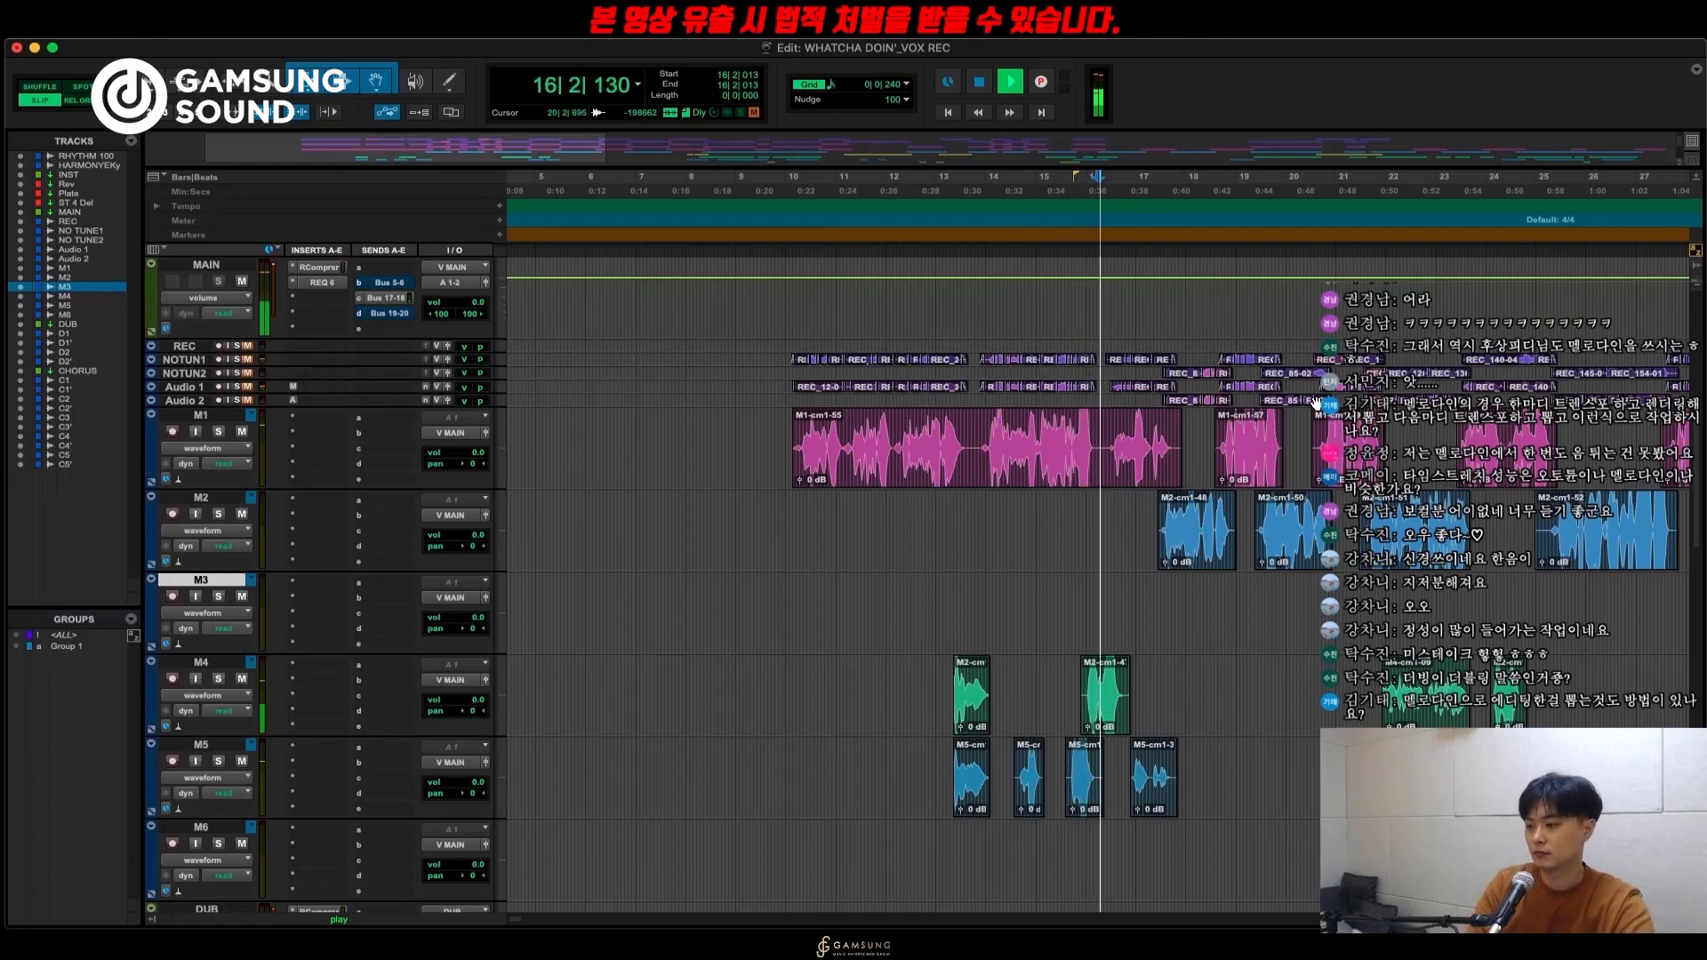
Stop playback and mark several ranges across the main tracks M1 to M6 between about bars 7 and 16.
key(space)
drag(674, 443, 902, 572)
scroll(986, 462, up, 3)
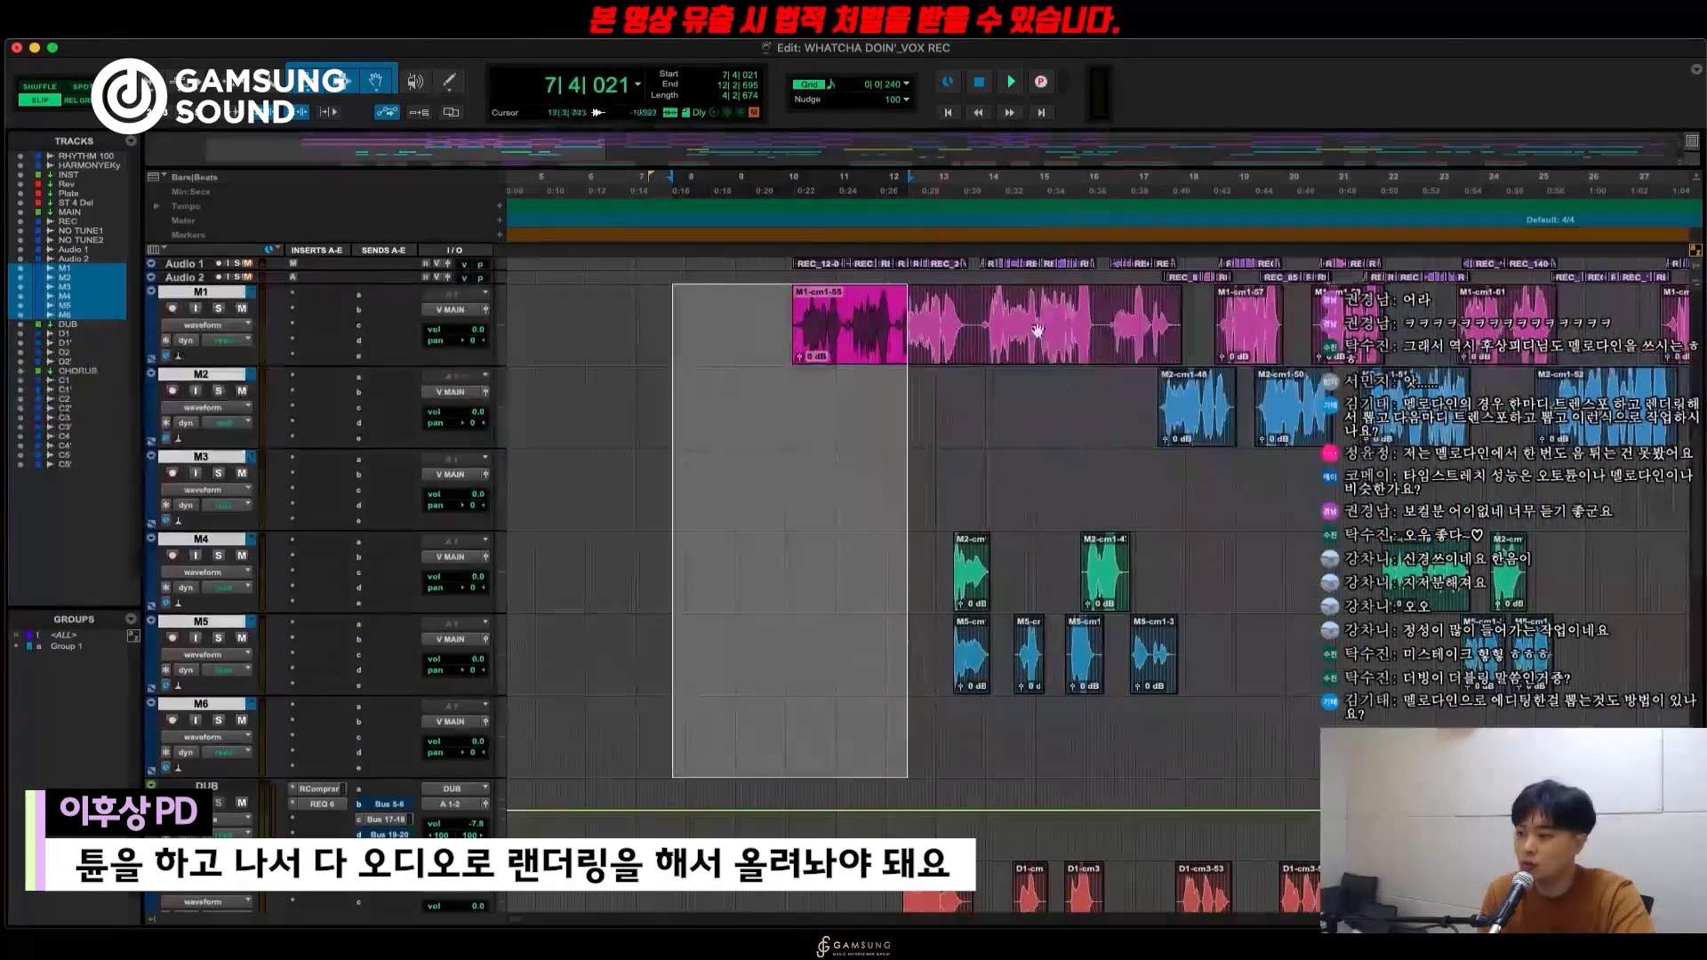
drag(1116, 420, 958, 632)
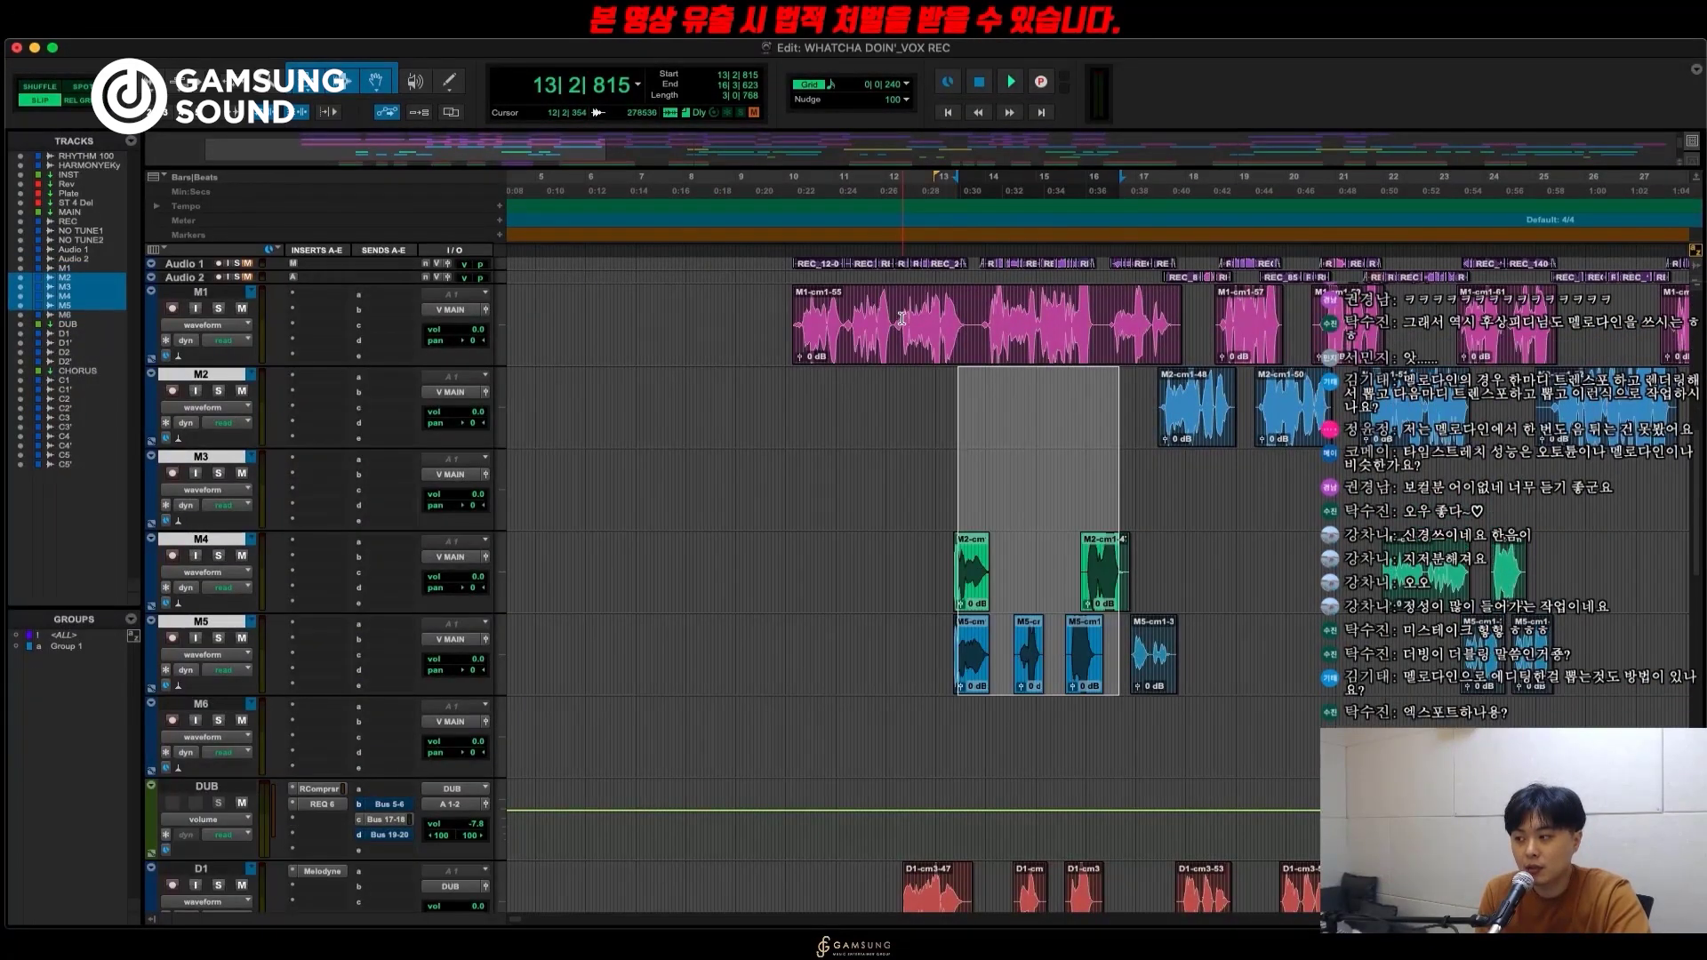
drag(903, 311, 1167, 662)
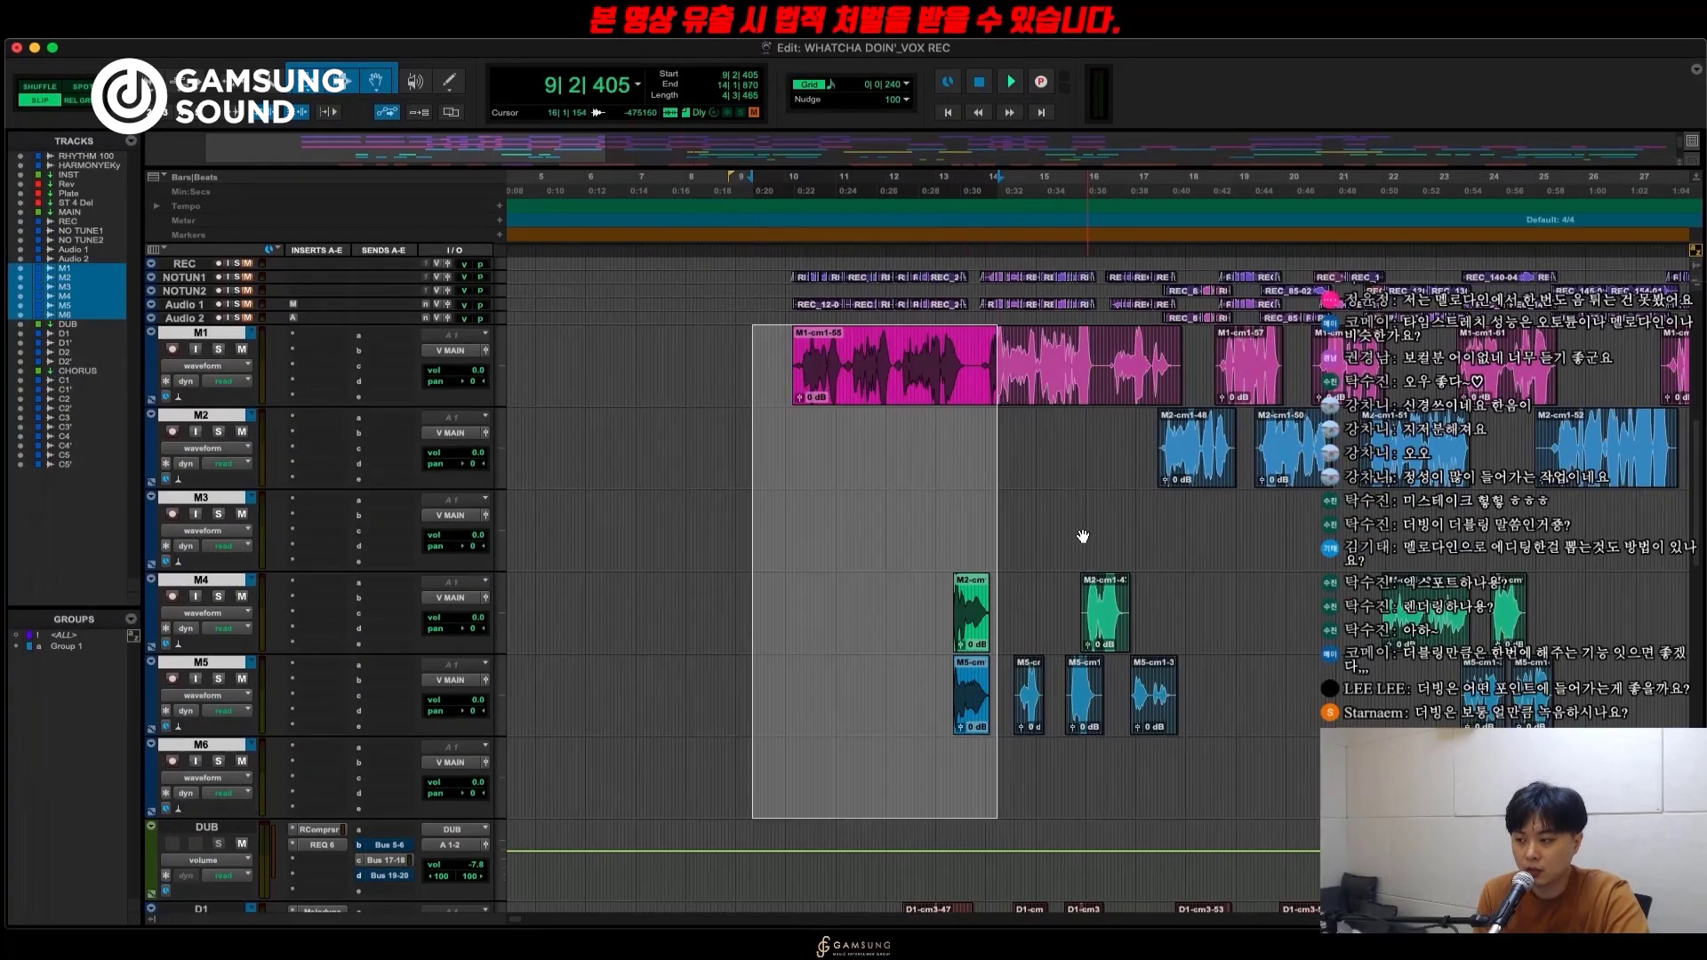
click(1078, 509)
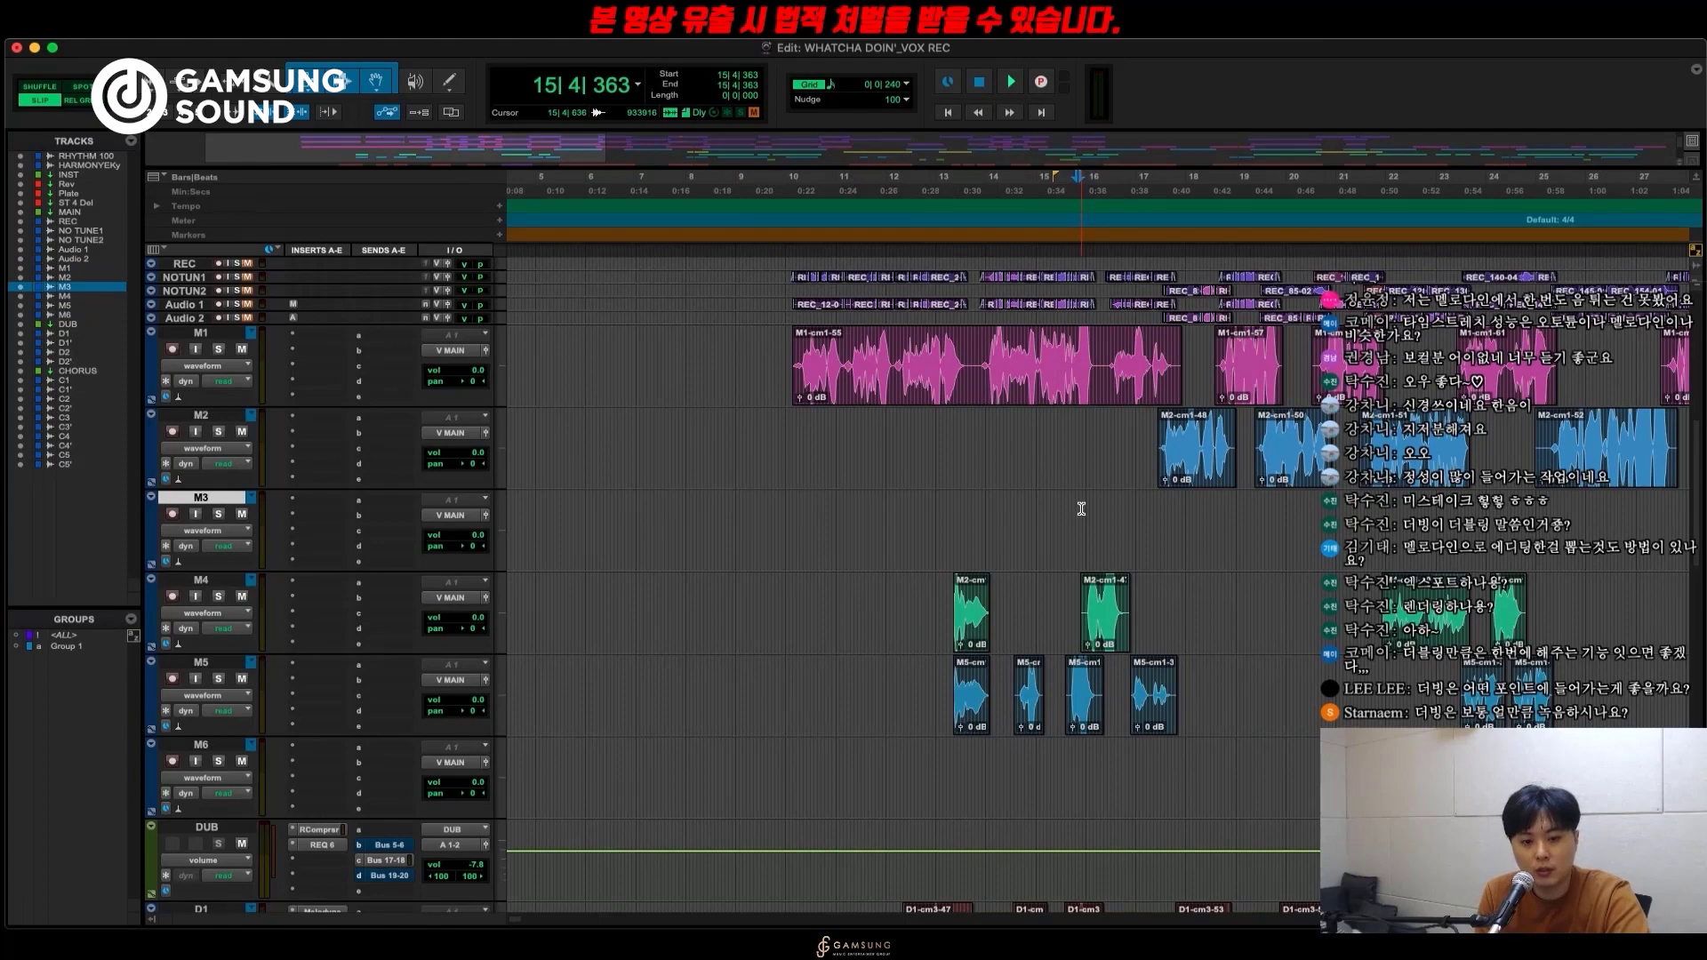
Place the cursor on D1 near bar 17 and examine how the doubling clips are distributed against the main vocal.
scroll(1081, 509, down, 6)
scroll(1081, 509, up, 2)
click(1143, 519)
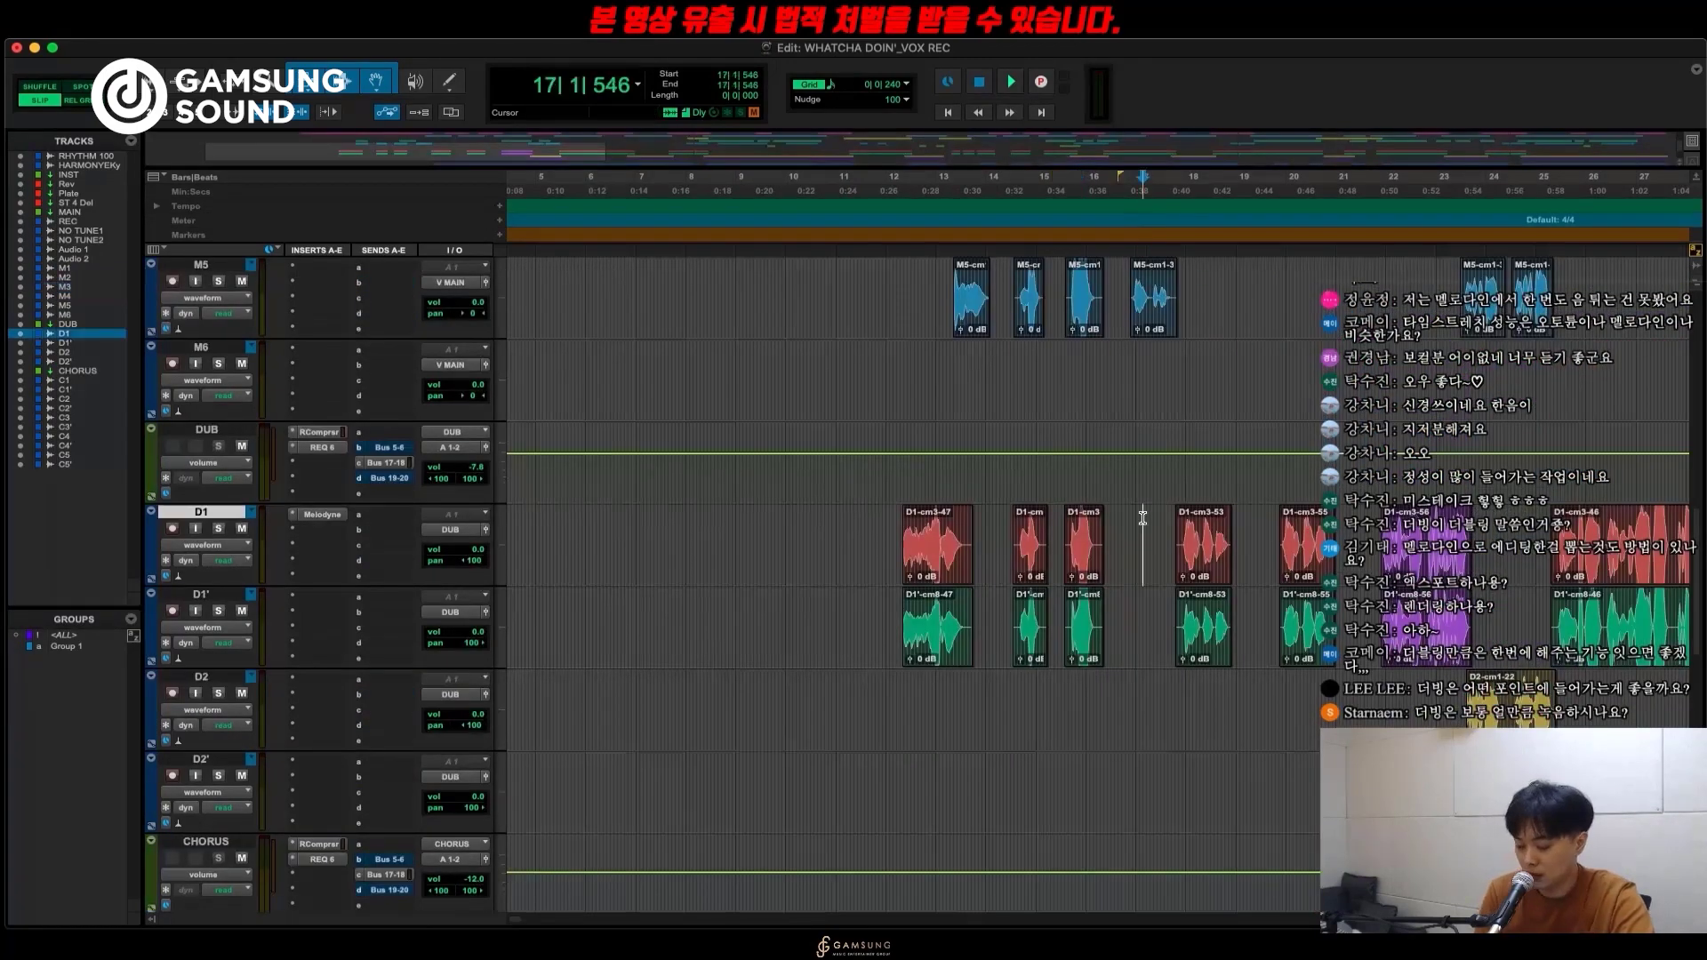
key(r)
key(r)
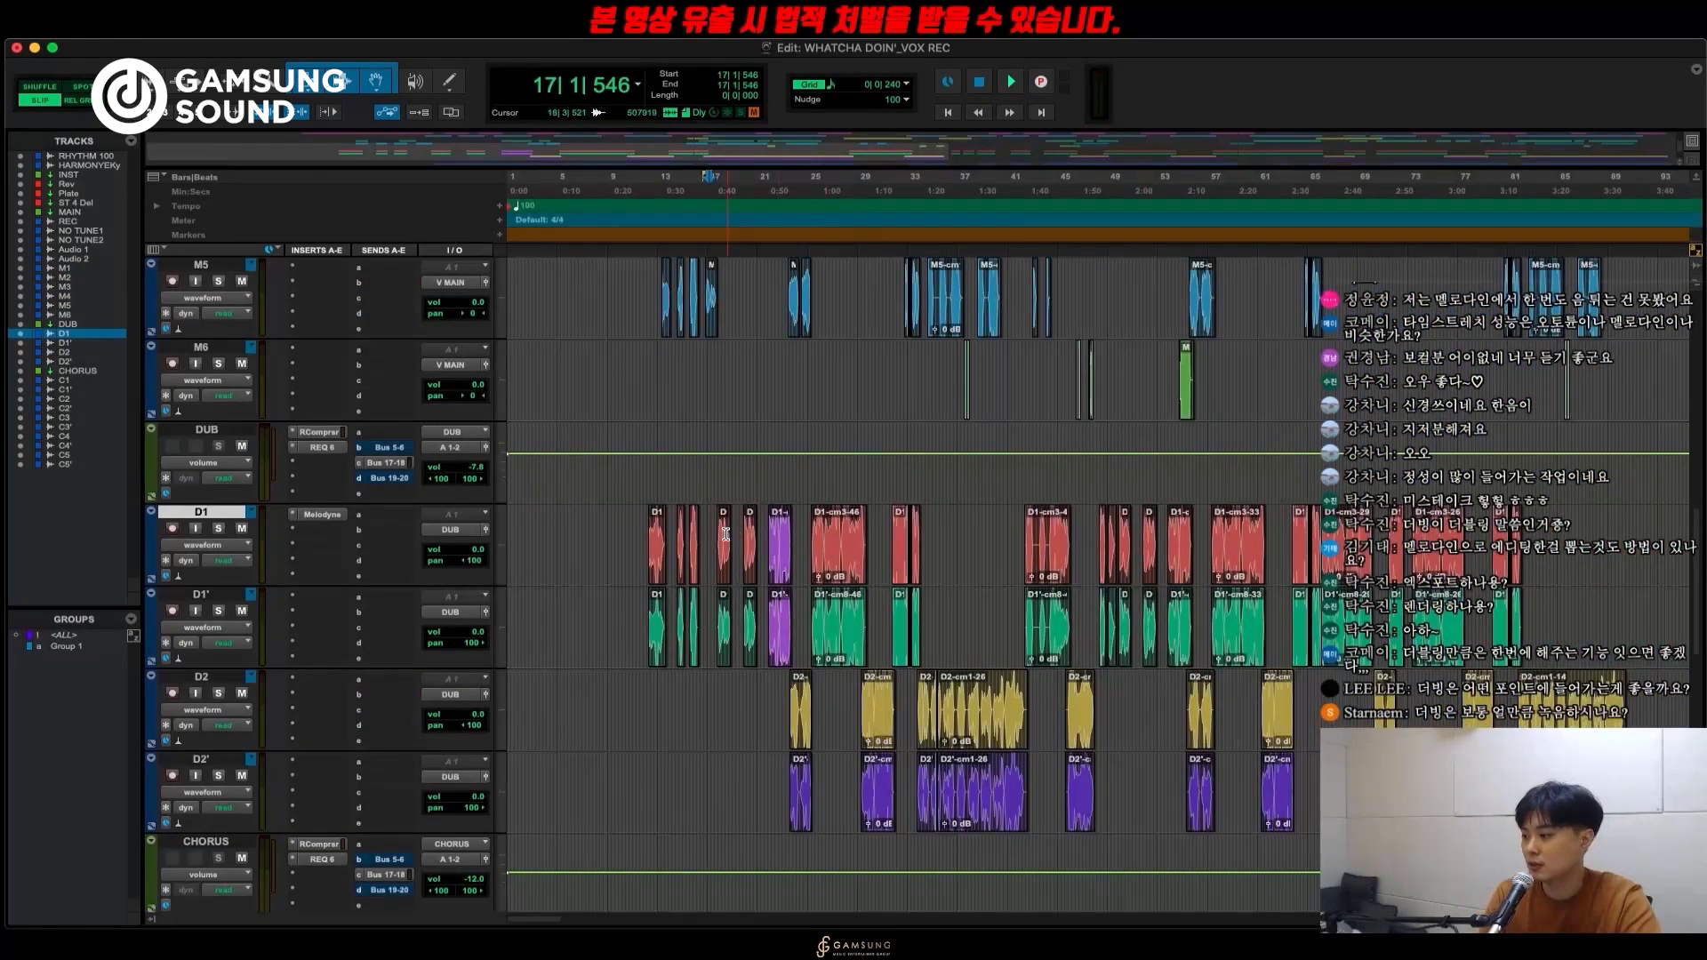
key(t)
scroll(1020, 590, up, 2)
scroll(1021, 590, down, 8)
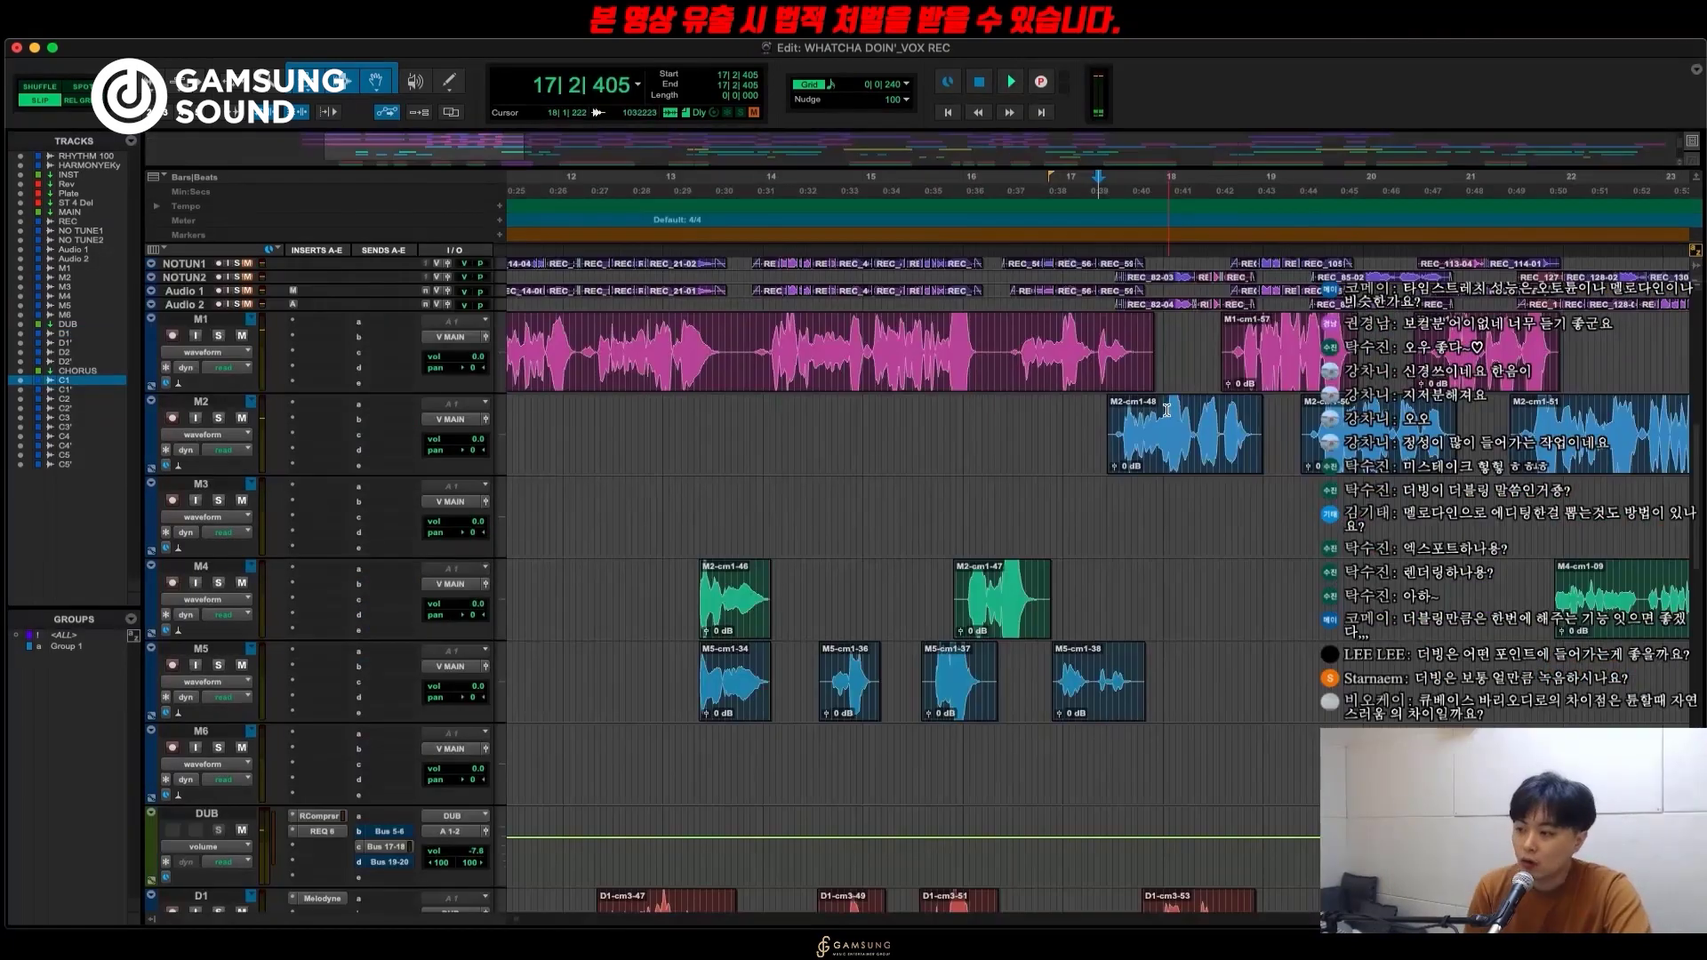
Mark ranges on M4 and M5 and on D1 and D1' around bars 19 to 21 to compare main and doubling parts.
drag(1167, 409, 1236, 596)
scroll(1213, 524, down, 2)
scroll(1212, 524, down, 8)
scroll(1237, 594, up, 9)
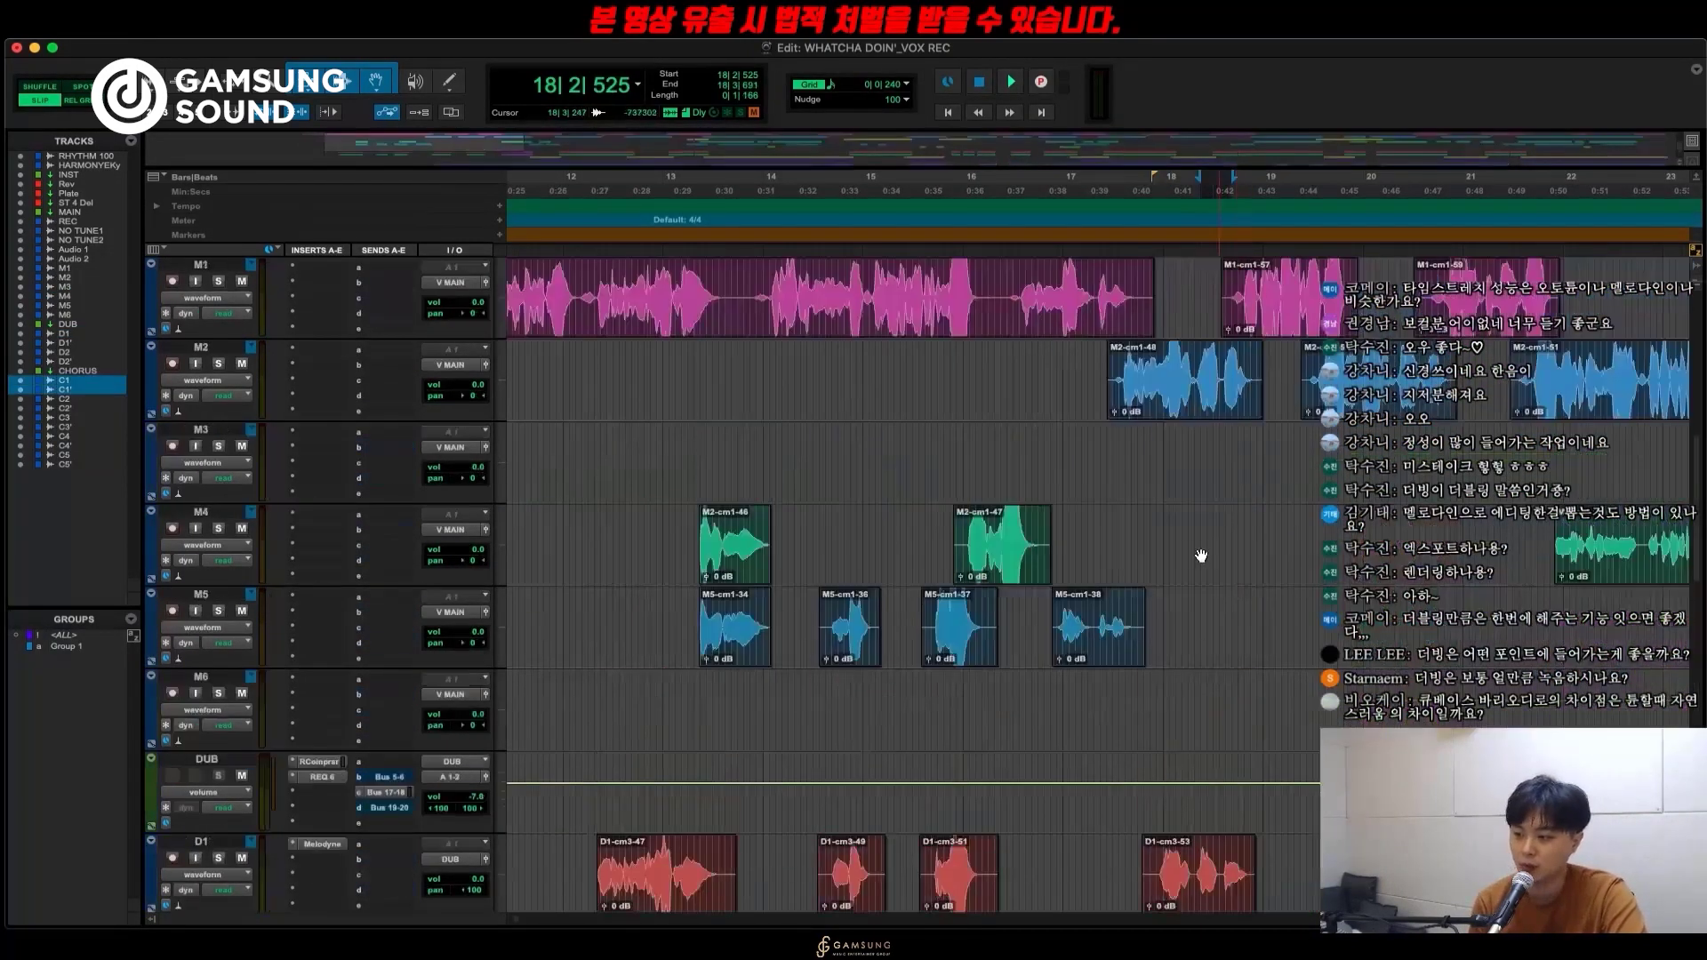
drag(1142, 534, 1472, 622)
scroll(1472, 622, down, 4)
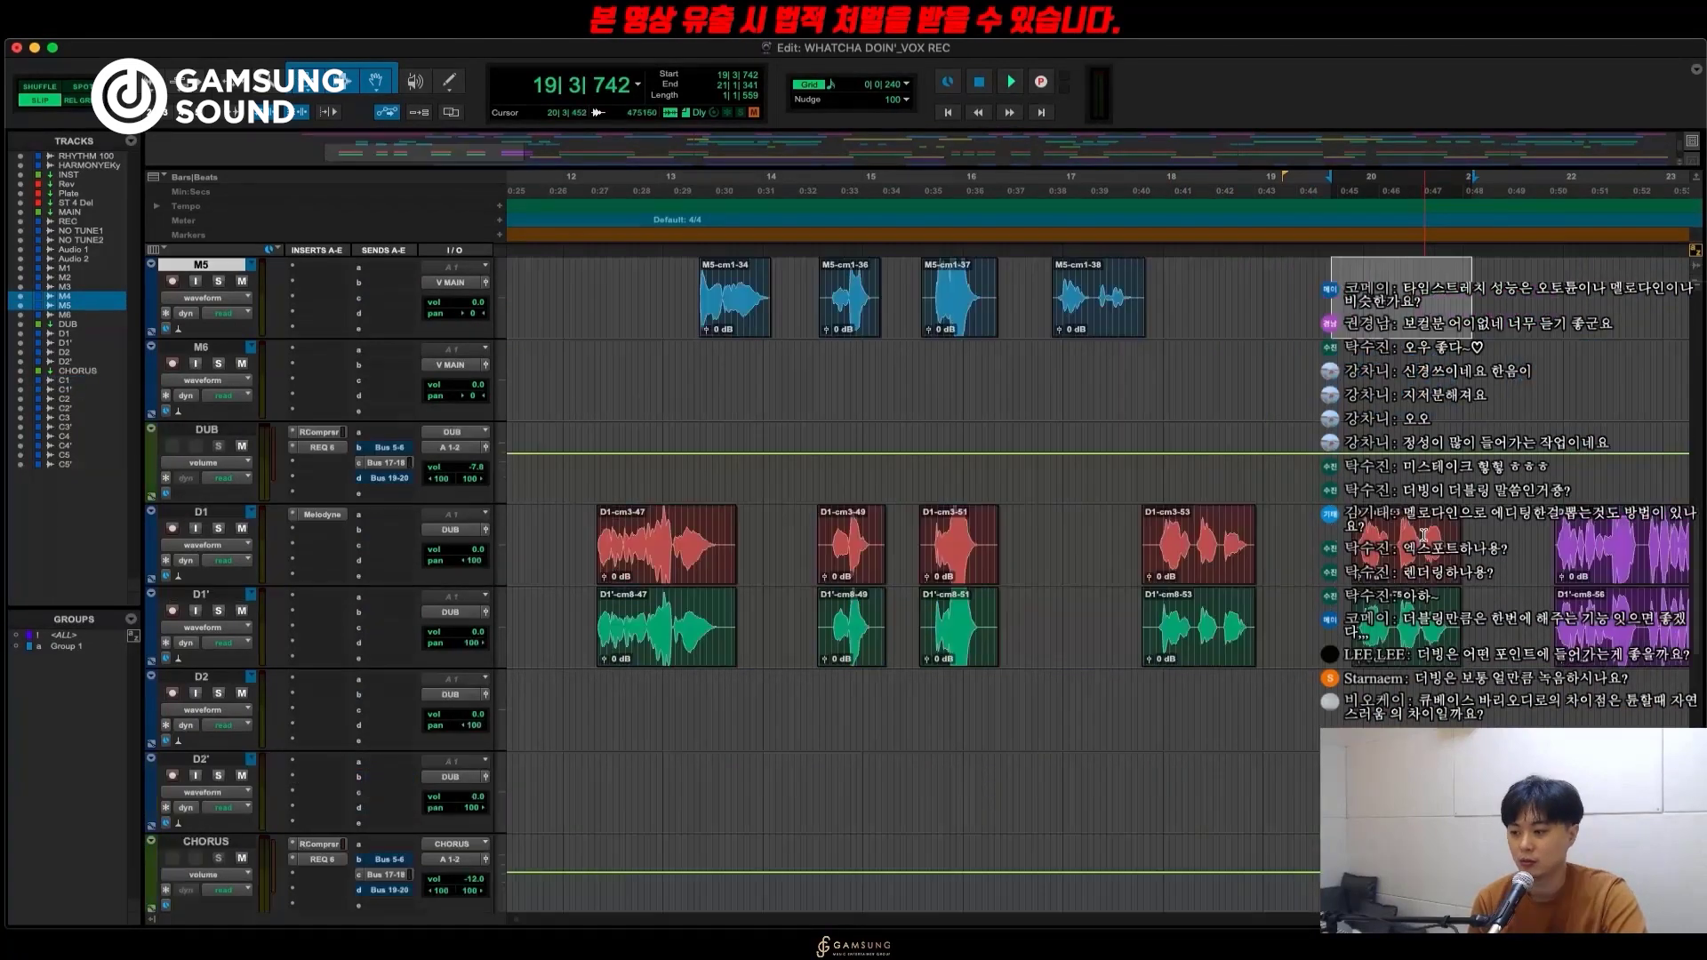
drag(1428, 533, 1386, 631)
Mark a range across the main tracks, place the cursor on M3 near bar 13 and start playback.
key(r)
click(1160, 361)
scroll(1165, 361, up, 4)
drag(1122, 443, 877, 650)
click(898, 438)
key(t)
key(t)
key(space)
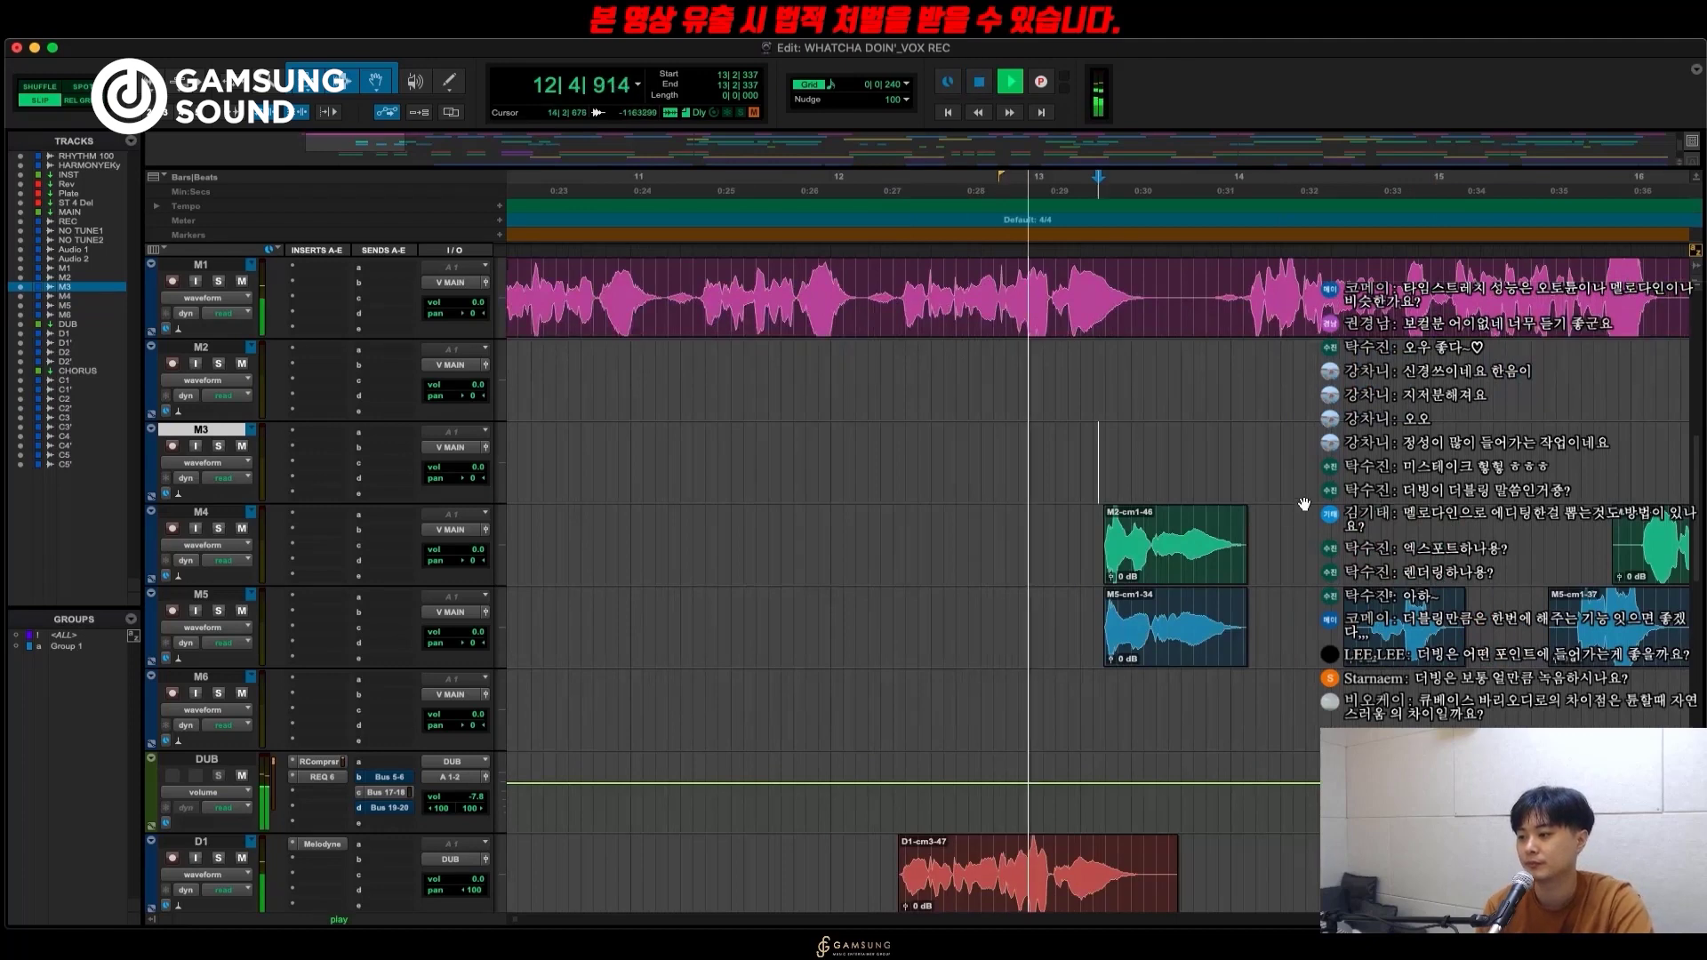
Audition the M4 and M5 clips around bars 13 and 14 and stop playback.
key(super+bracketleft)
scroll(1244, 452, down, 1)
click(1243, 452)
key(t)
scroll(1243, 451, up, 2)
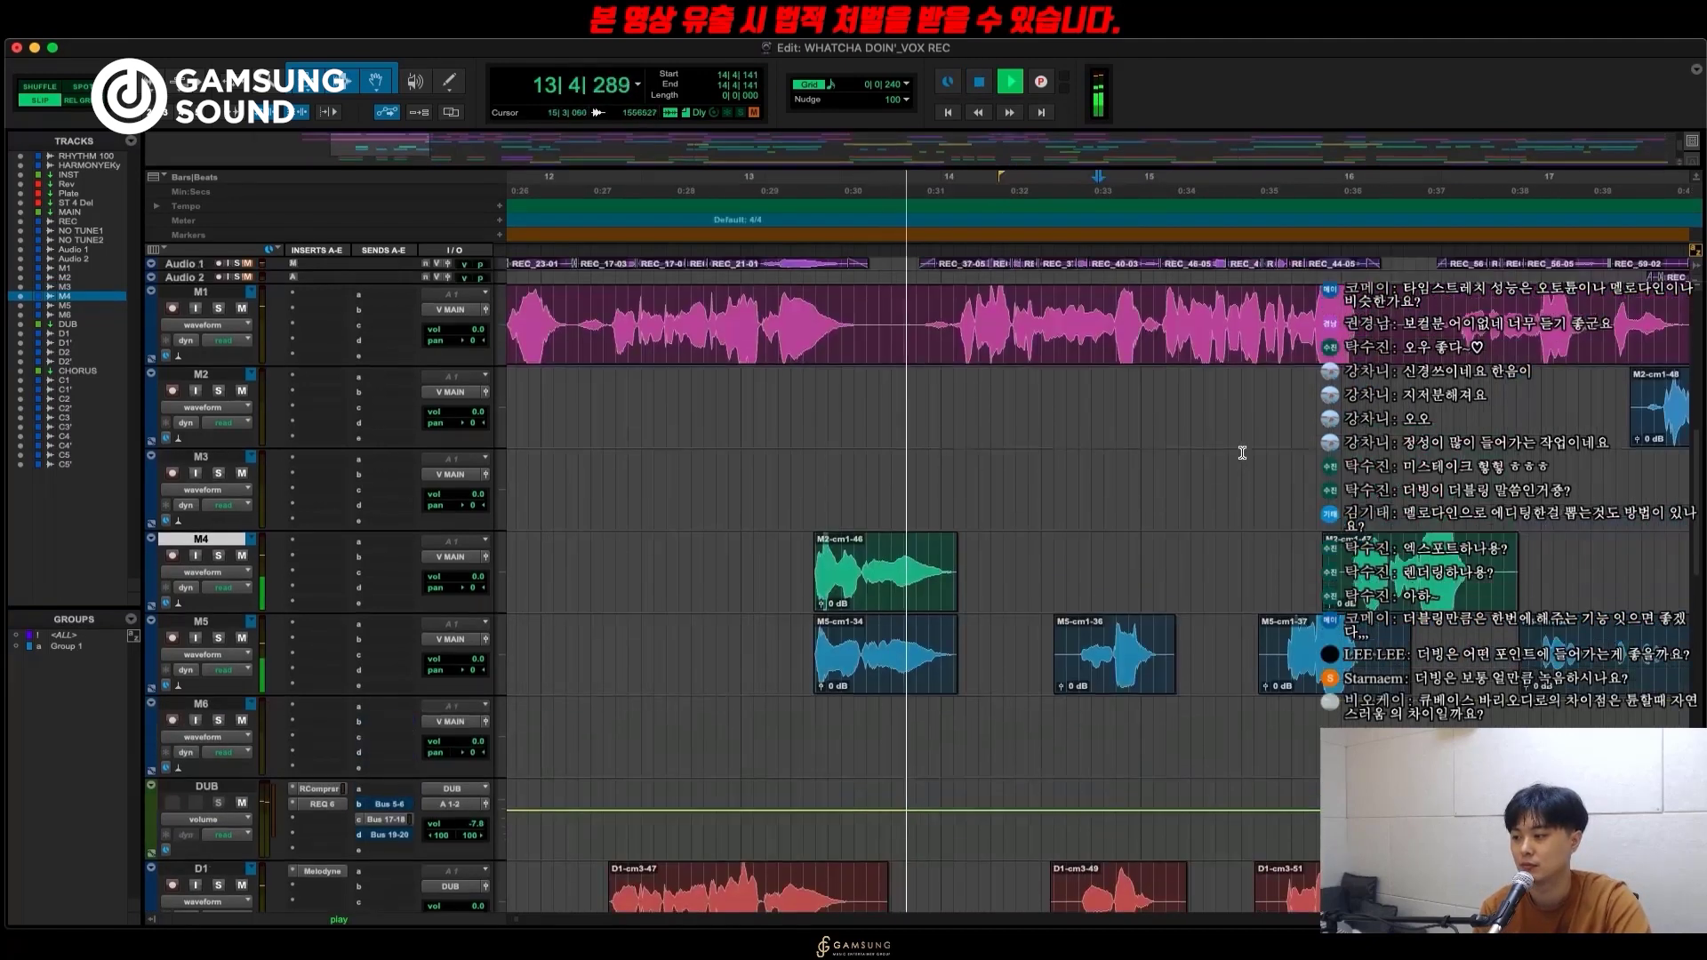
scroll(1021, 483, down, 1)
key(r)
key(space)
Mark the M4 and M5 clips at bar 13 and the same passage on C1 to C2 to compare their layering.
click(1000, 534)
drag(1001, 534, 984, 623)
scroll(1029, 637, down, 10)
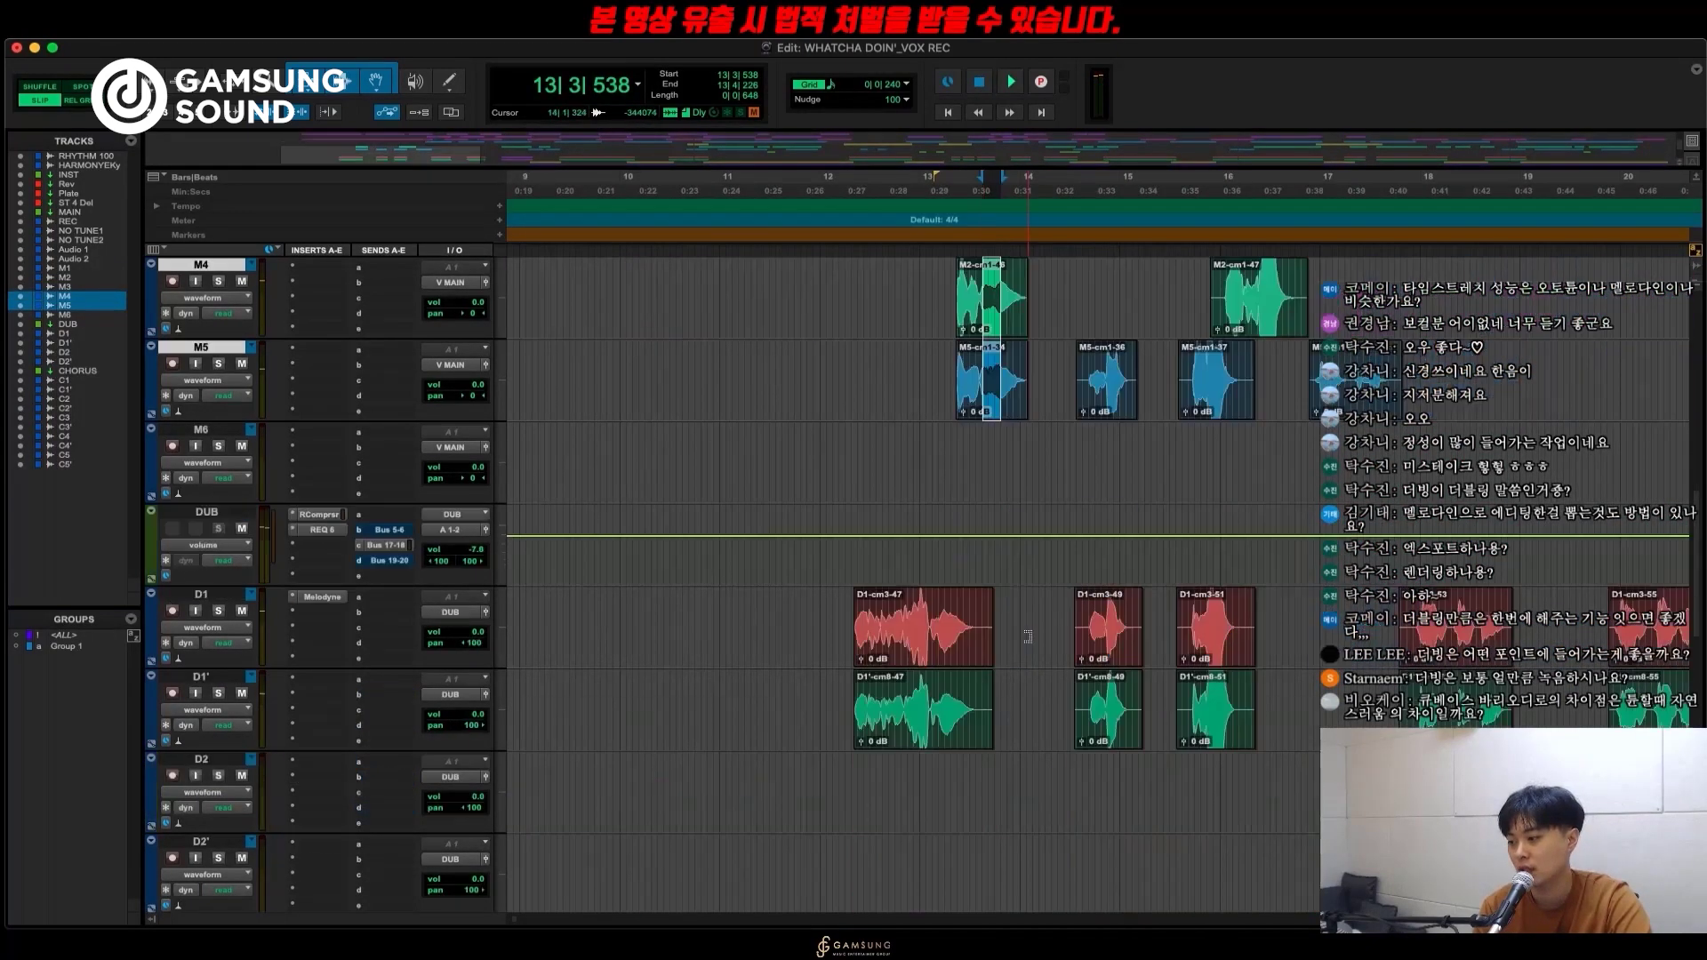
drag(965, 458, 1041, 660)
scroll(1050, 662, up, 6)
scroll(1050, 662, up, 5)
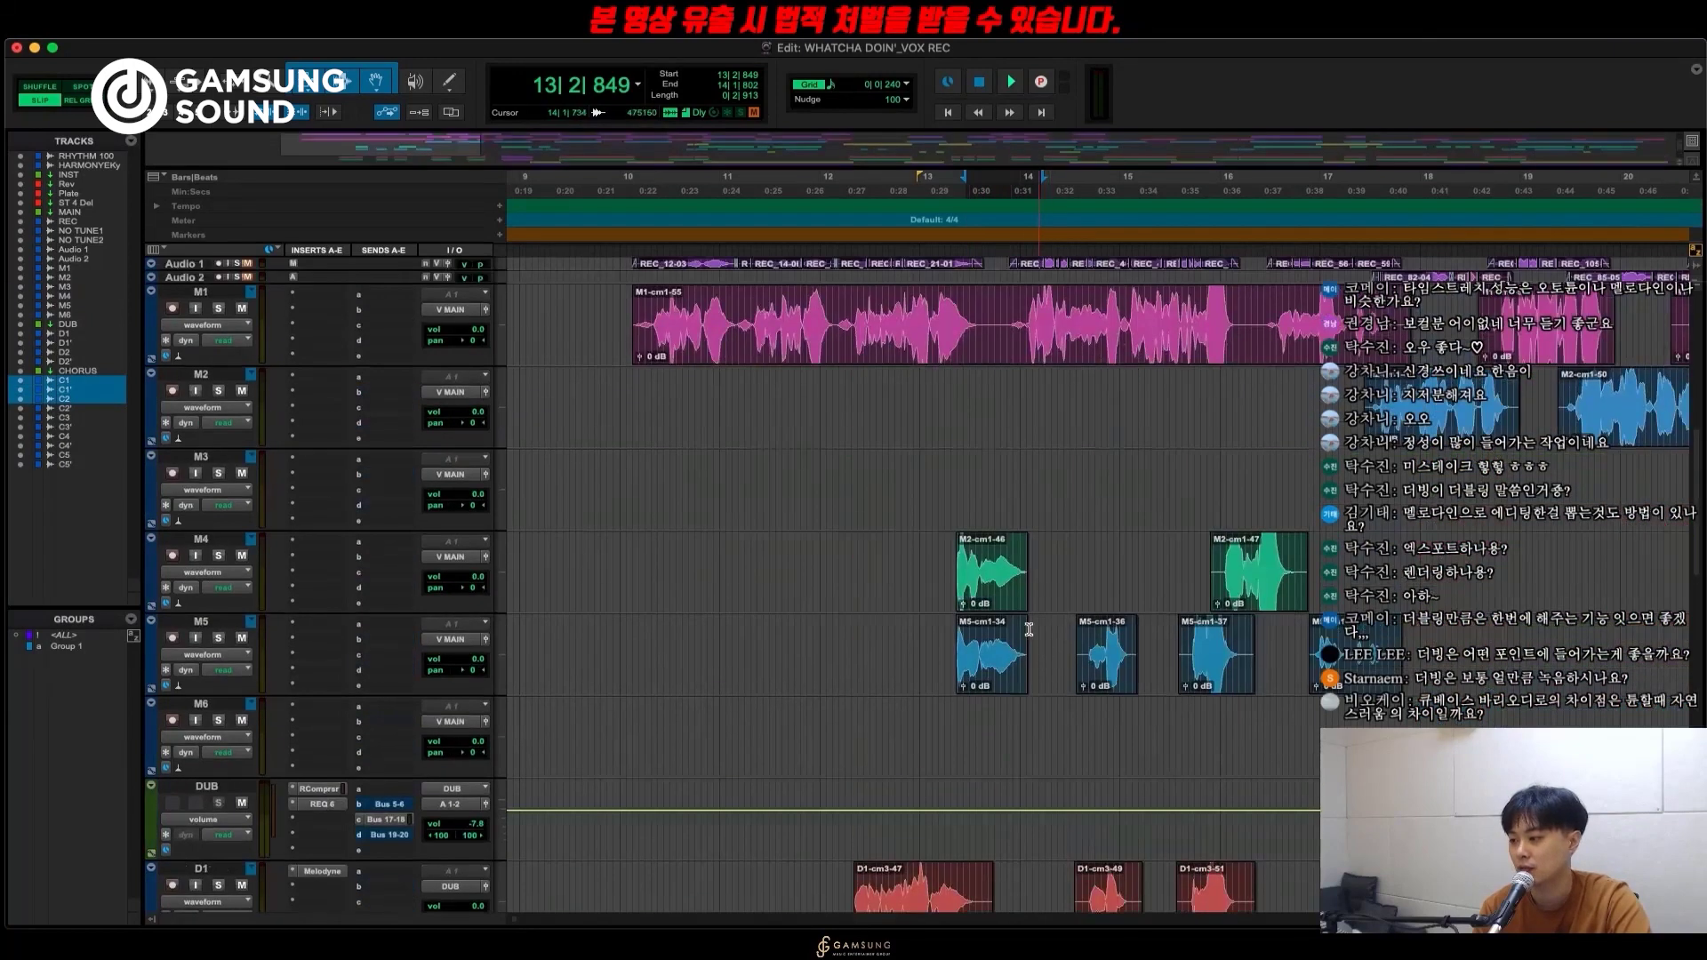
drag(1059, 566, 1032, 628)
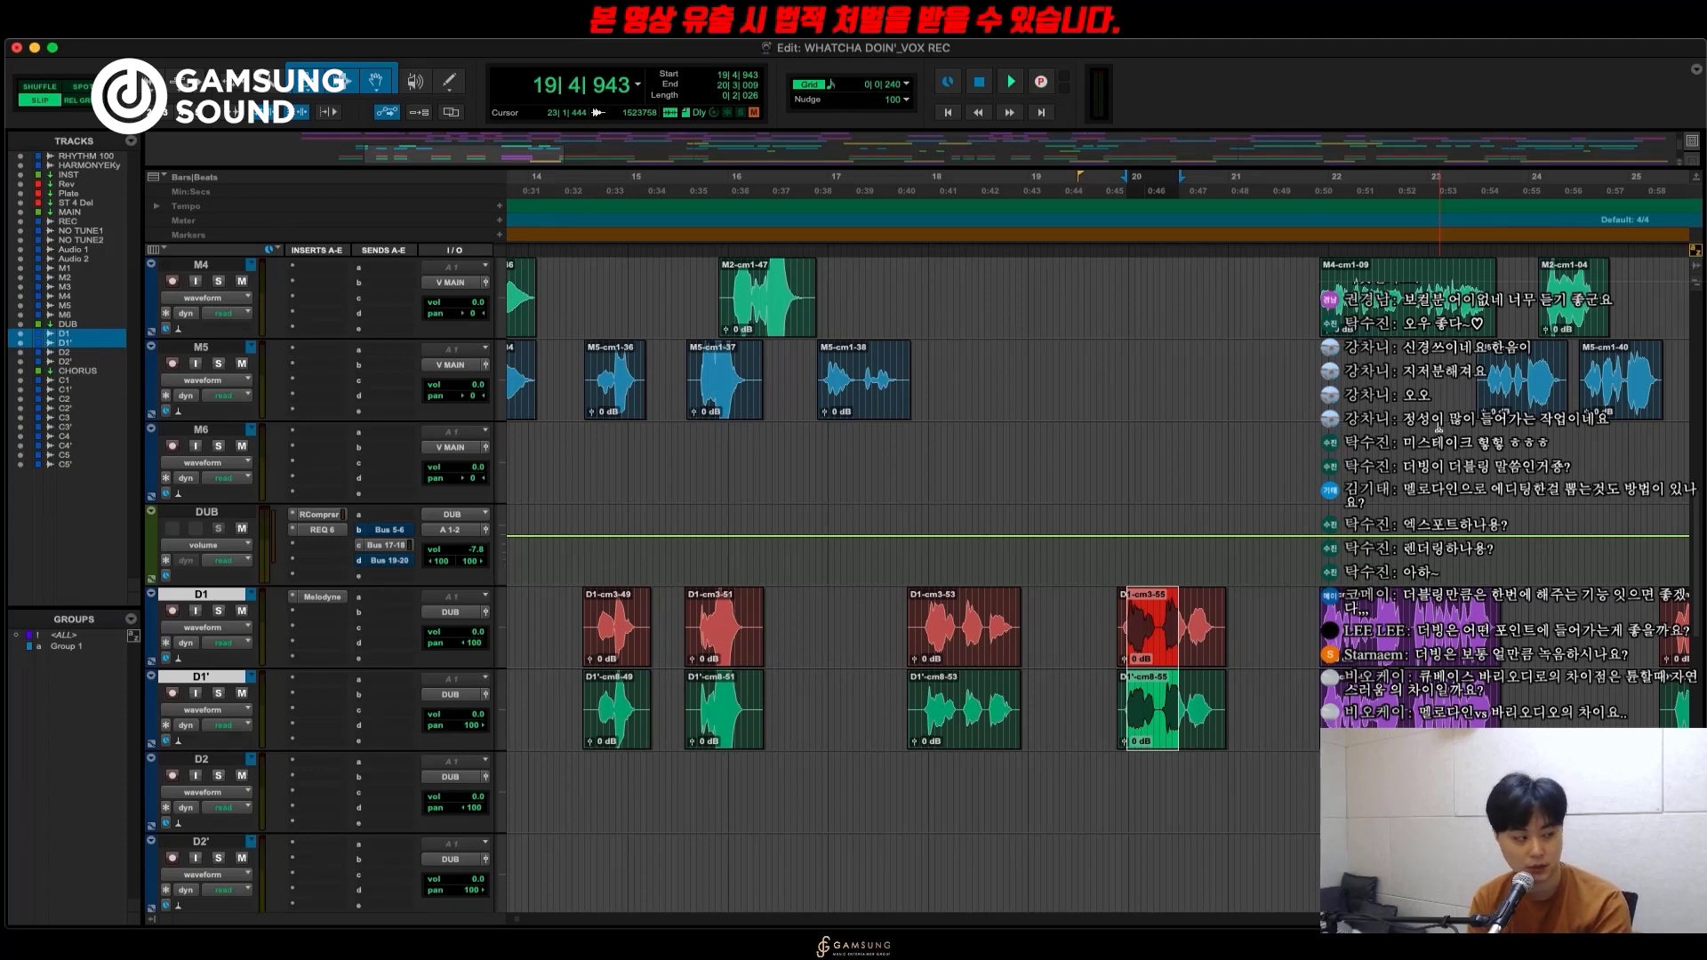
Mark ranges across main tracks M2 to M5 from about bar 12 to 21 and reposition the cursor on M3.
scroll(1405, 481, up, 4)
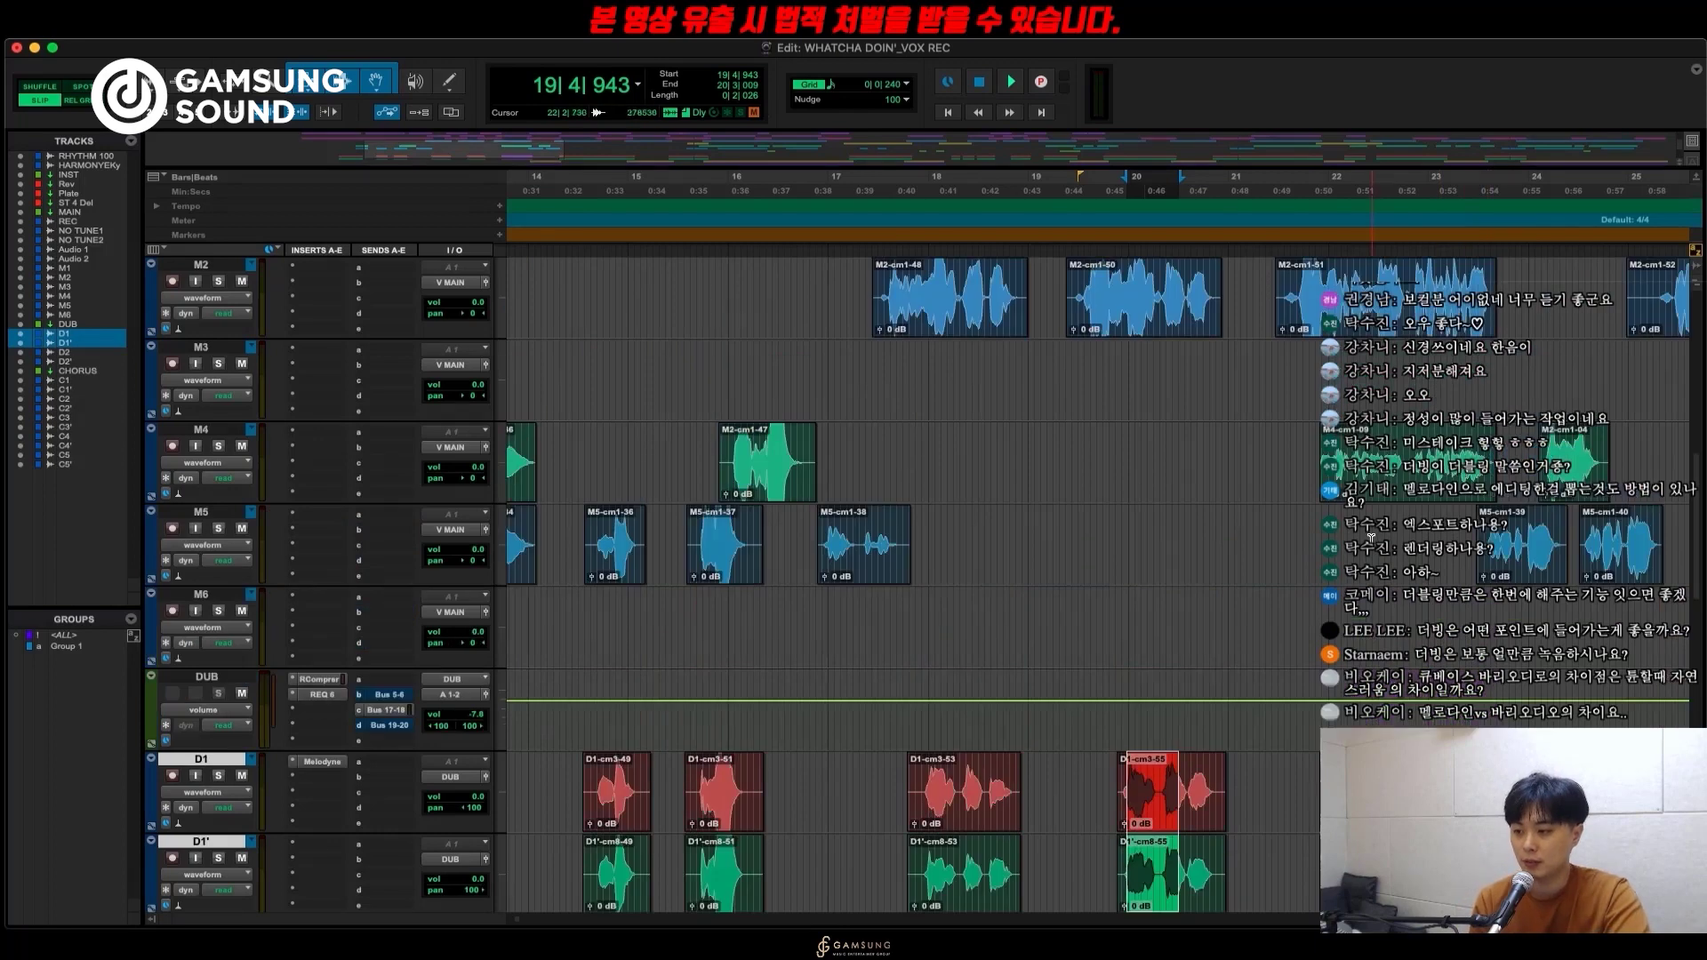
drag(1050, 464, 531, 471)
drag(908, 368, 1197, 631)
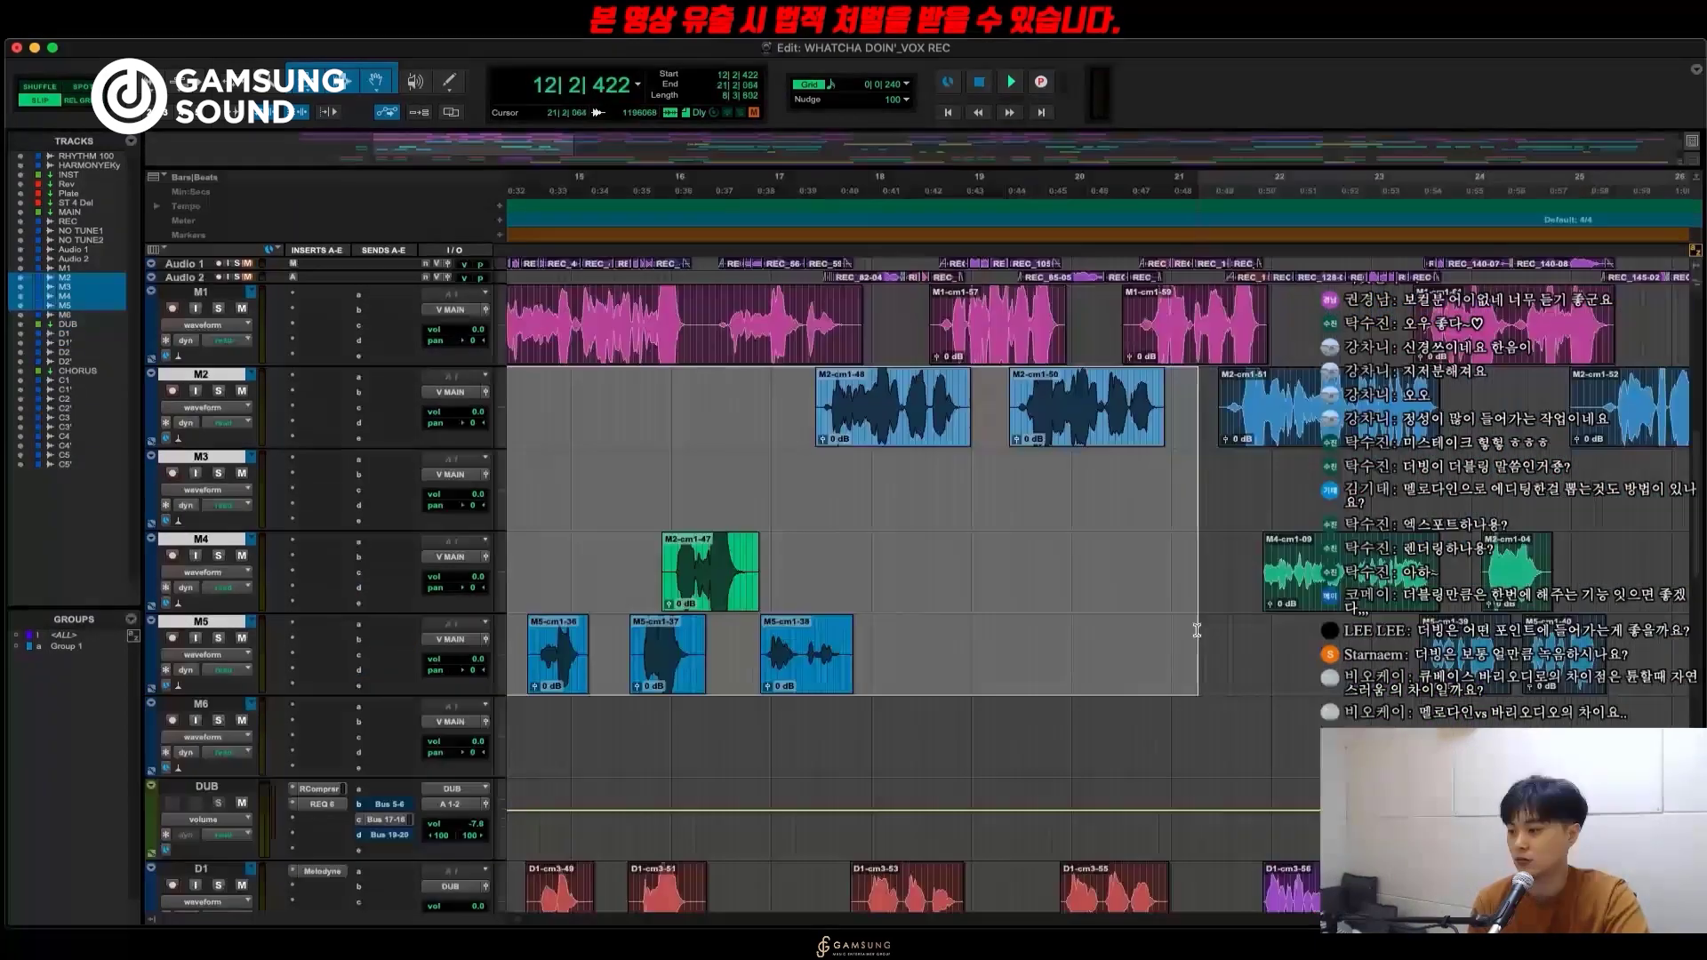
drag(1159, 389, 892, 658)
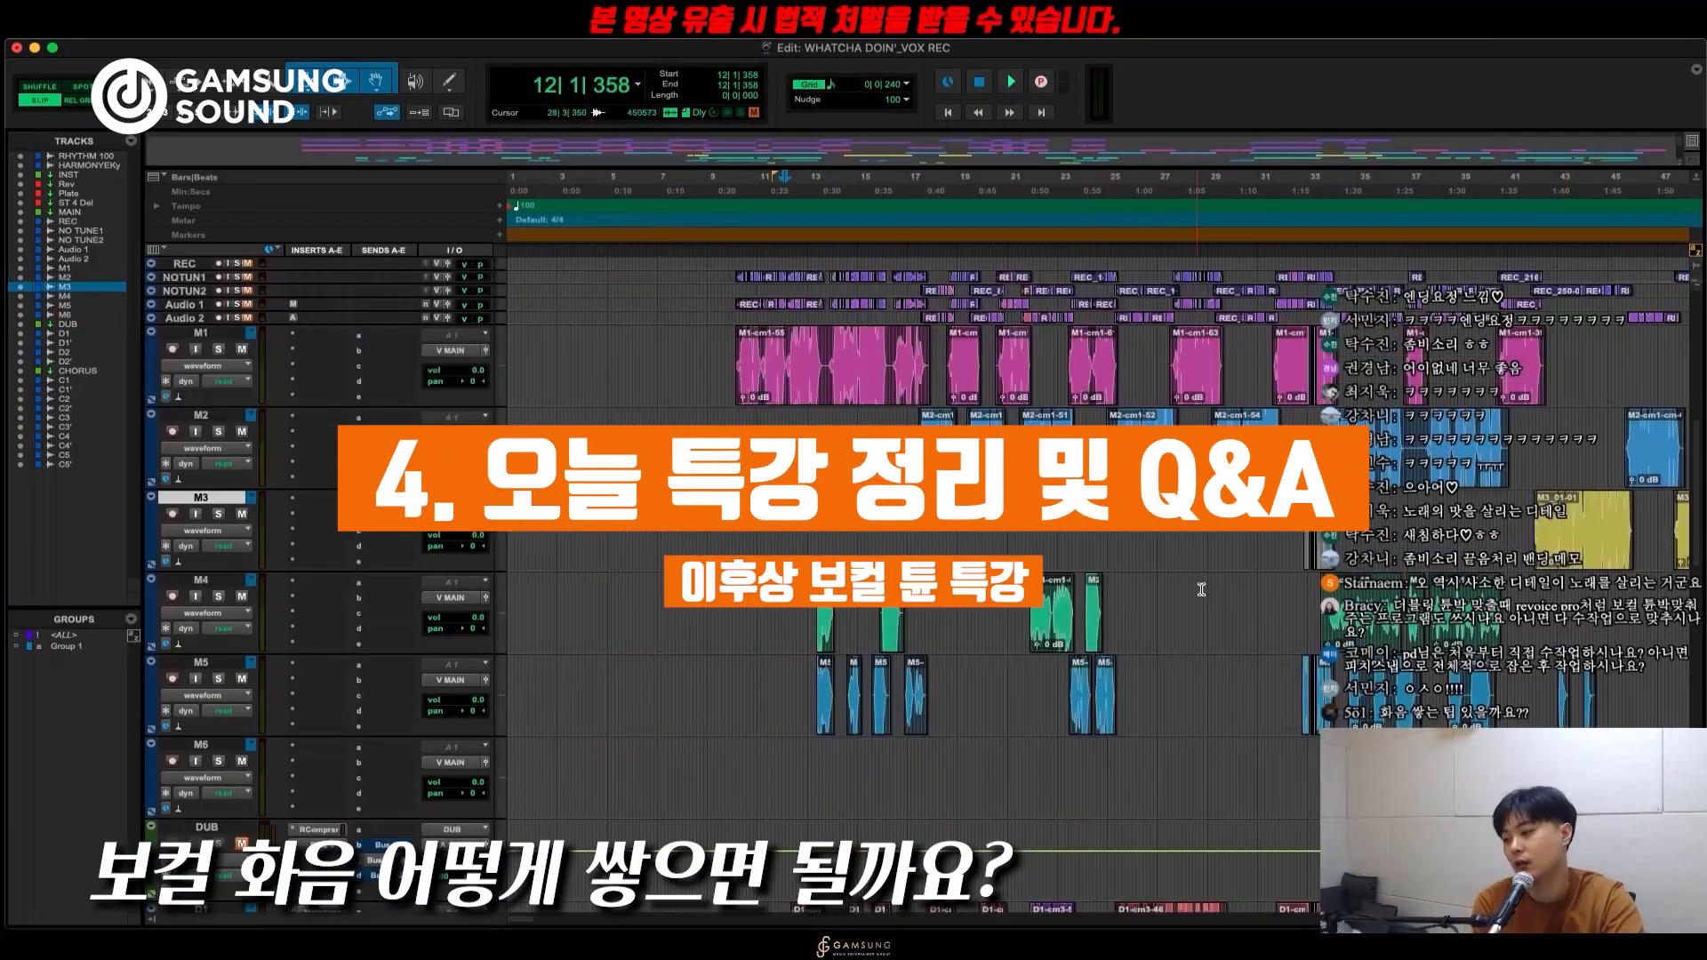
click(1219, 580)
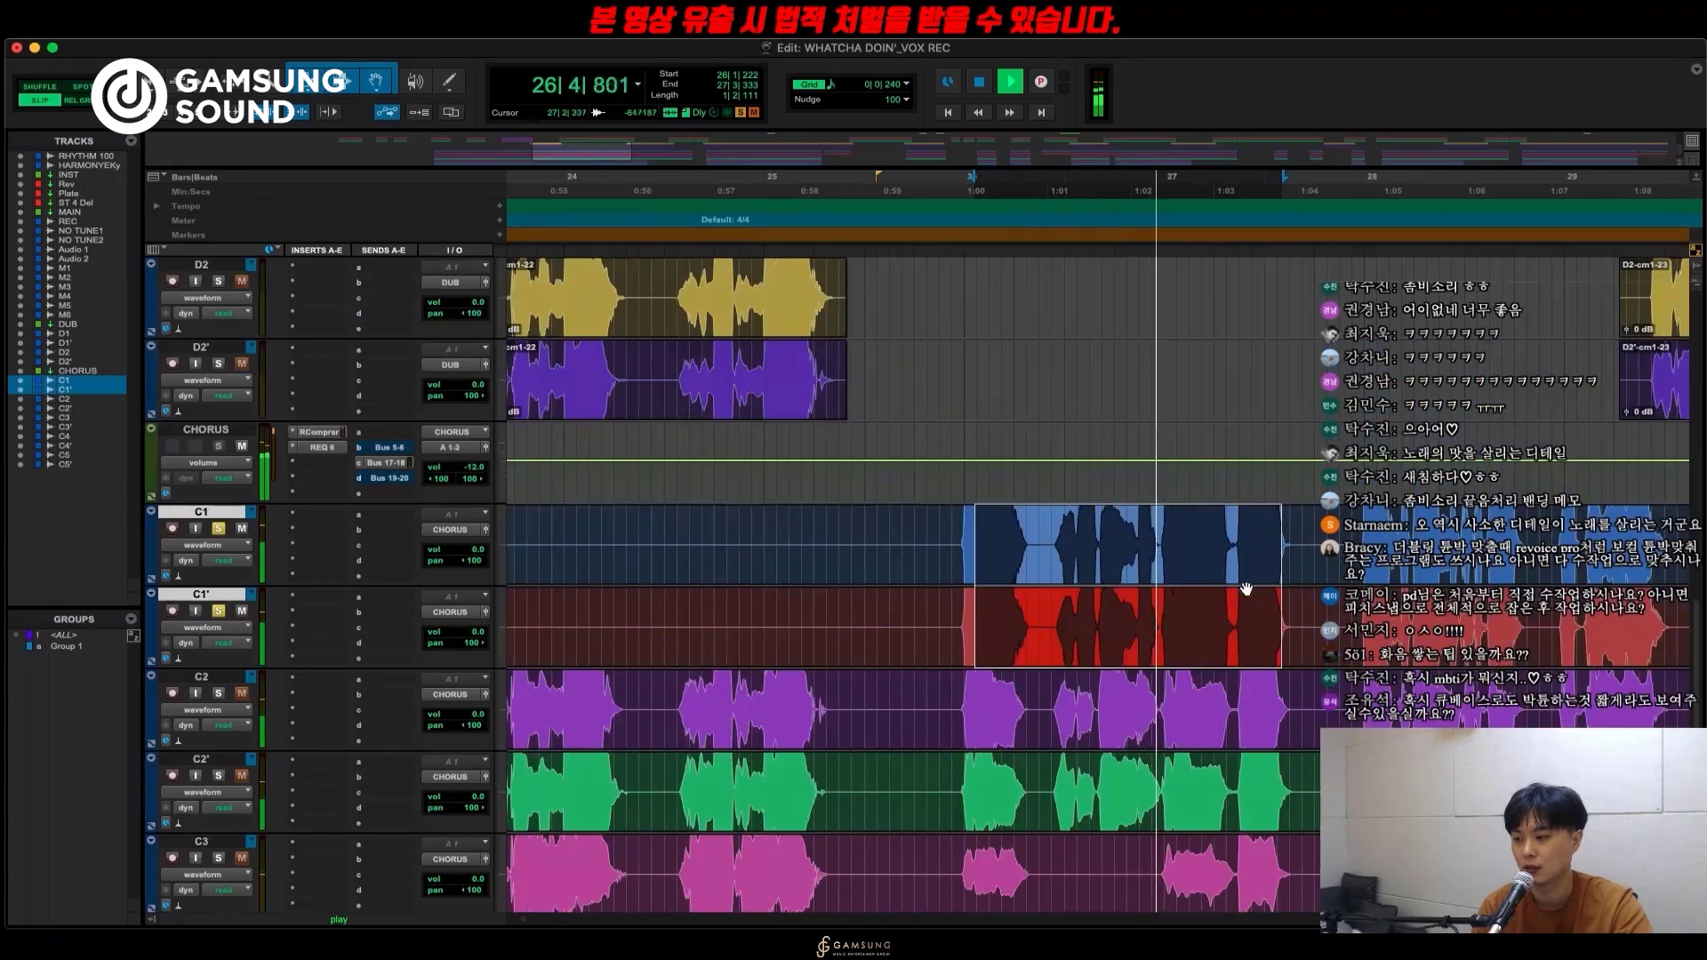
Stop playback, select the C2 and C2' phrase from about 26|2 to 26|4 and audition it.
key(space)
scroll(1133, 589, down, 2)
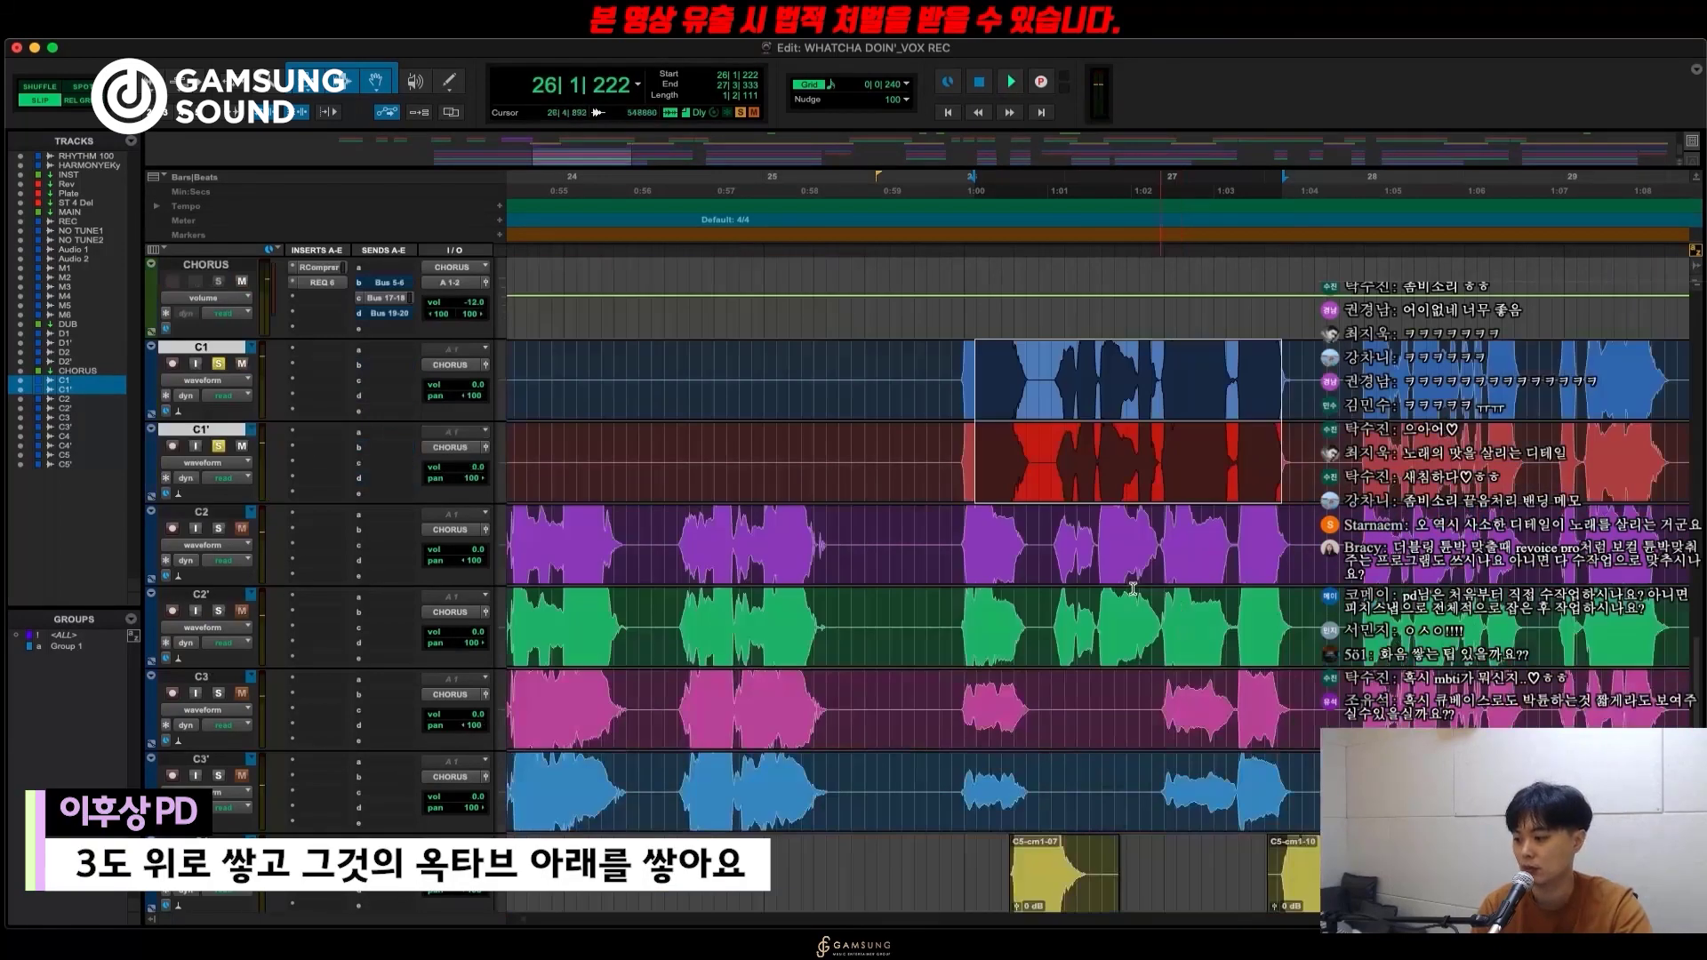
drag(1124, 519, 1061, 624)
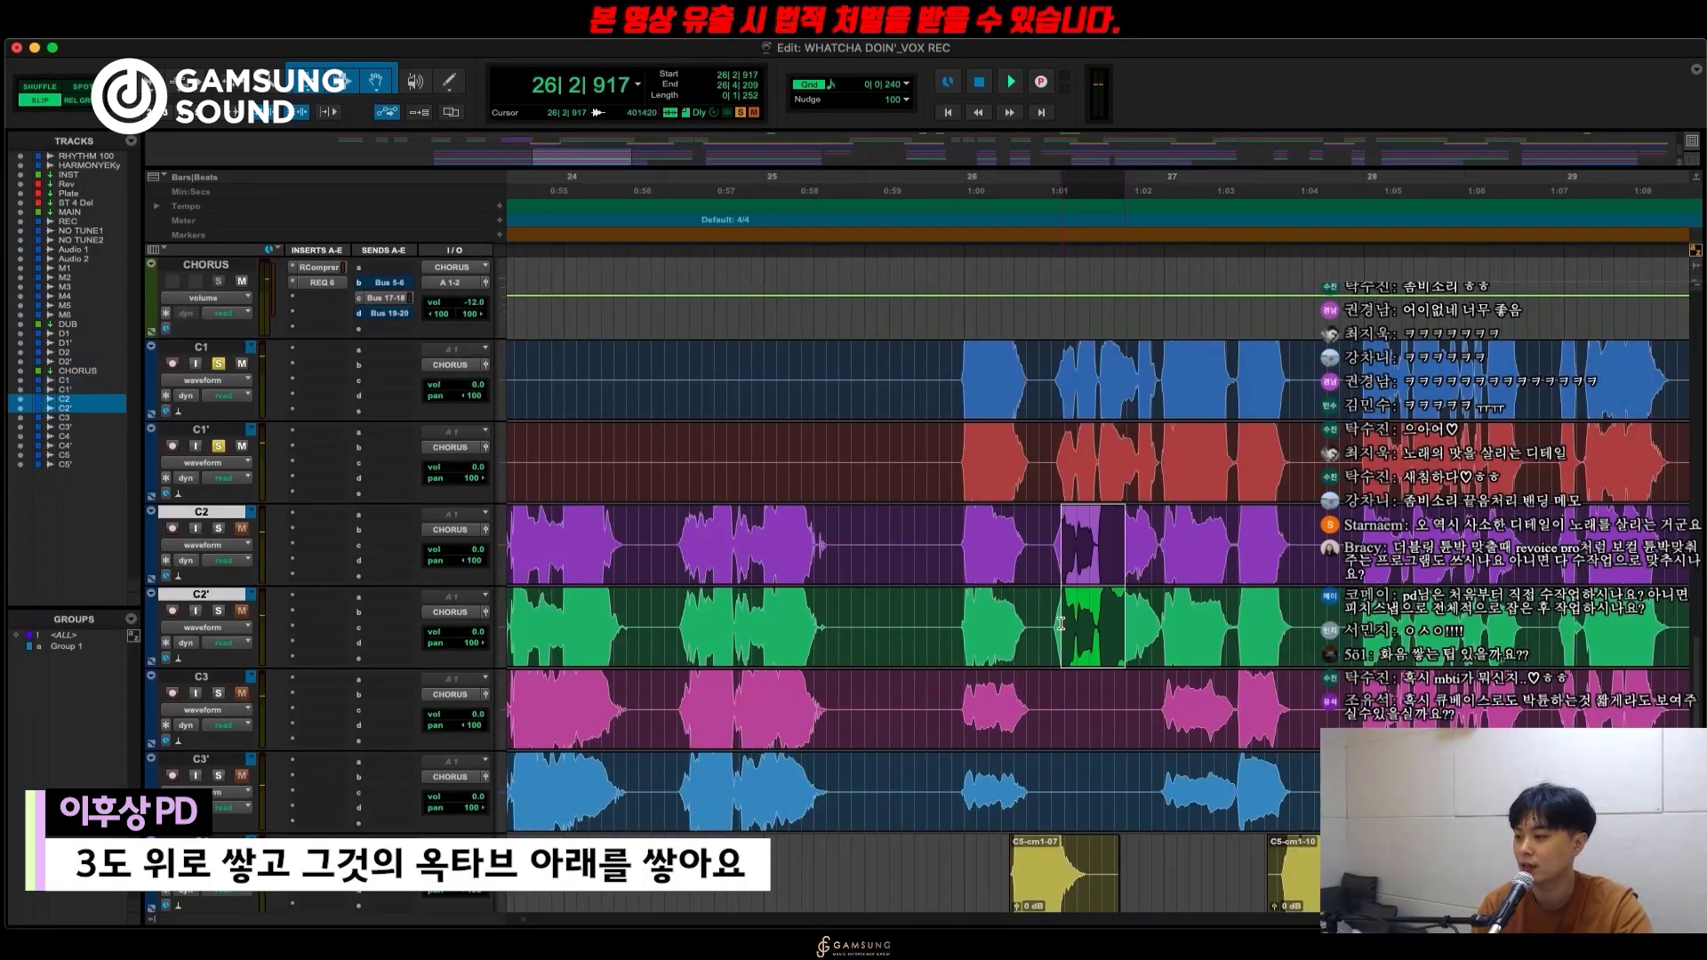
key(space)
scroll(1134, 613, up, 12)
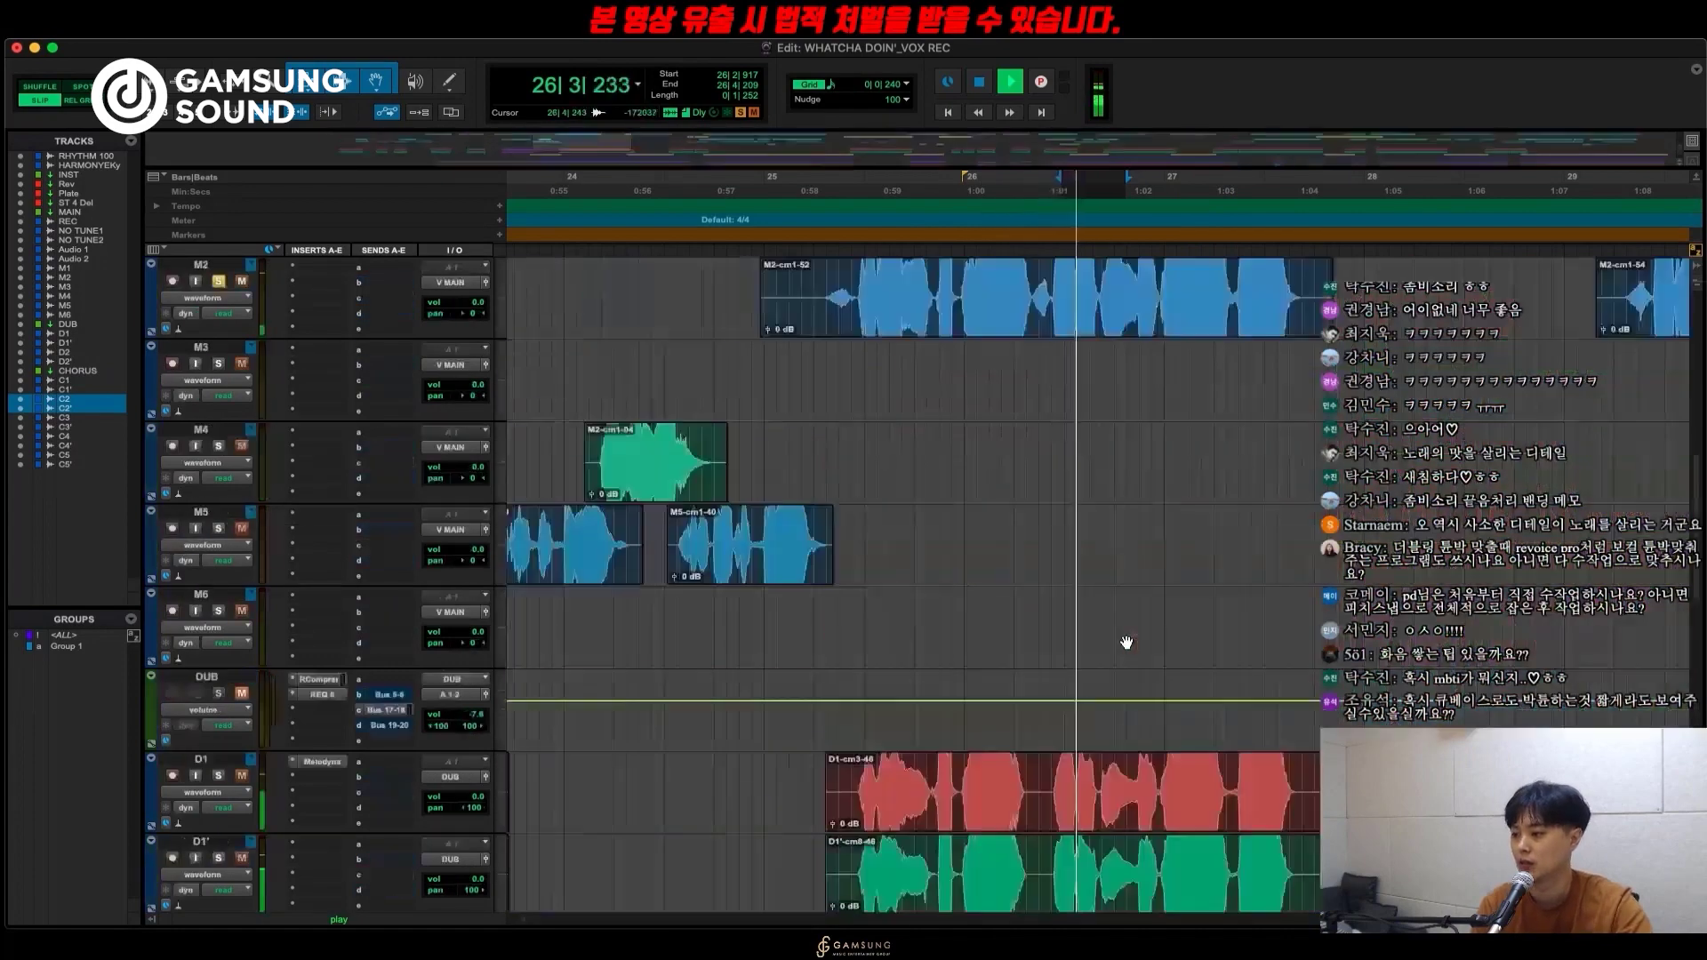
scroll(1134, 614, down, 12)
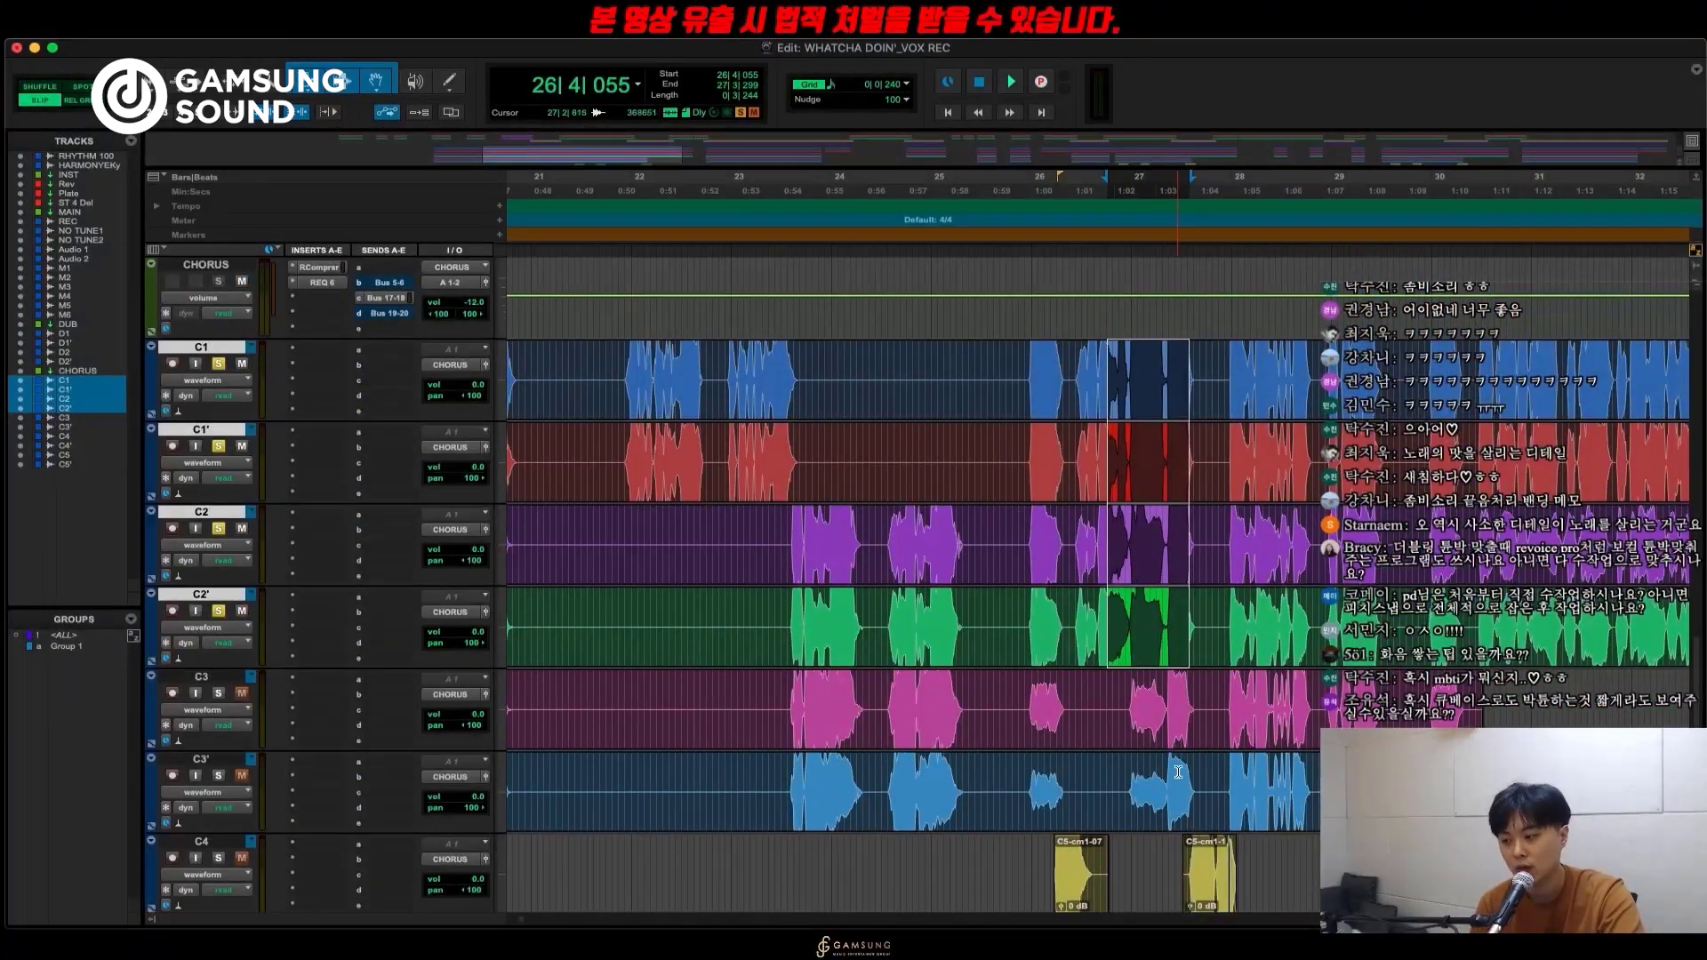
Select the M2 phrase from about 25|4 to 27|2 and compare it with the chorus tracks C1 to C3'.
scroll(1104, 686, up, 10)
drag(1006, 433, 1175, 434)
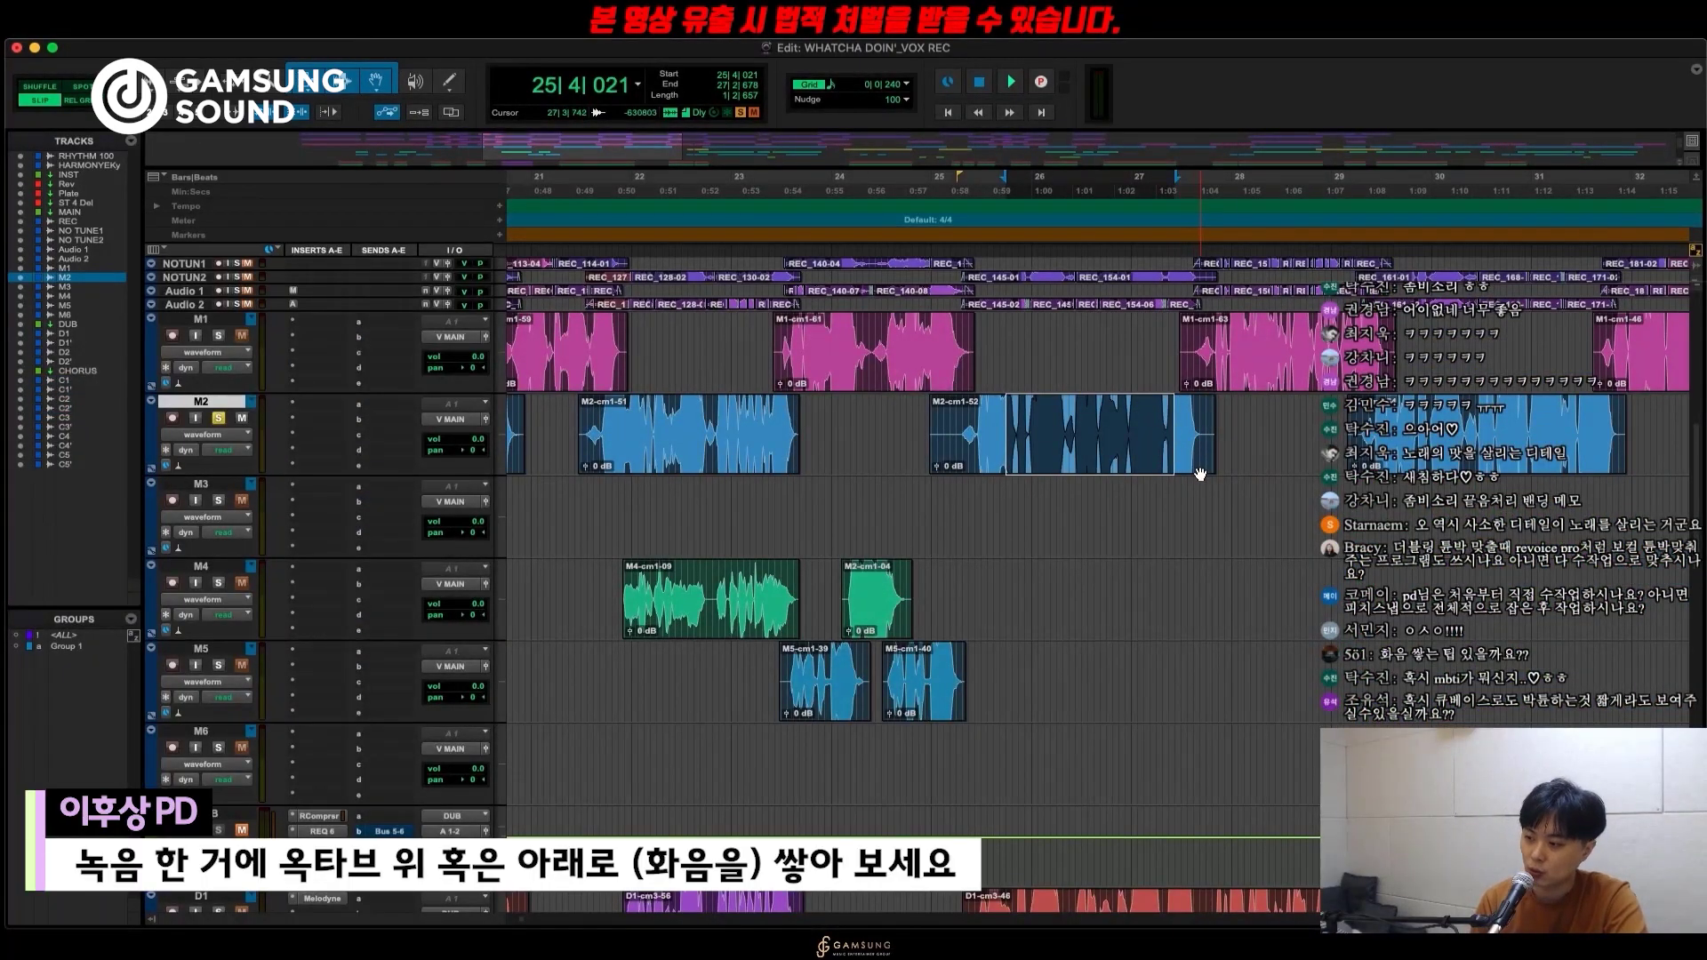
scroll(1243, 510, down, 10)
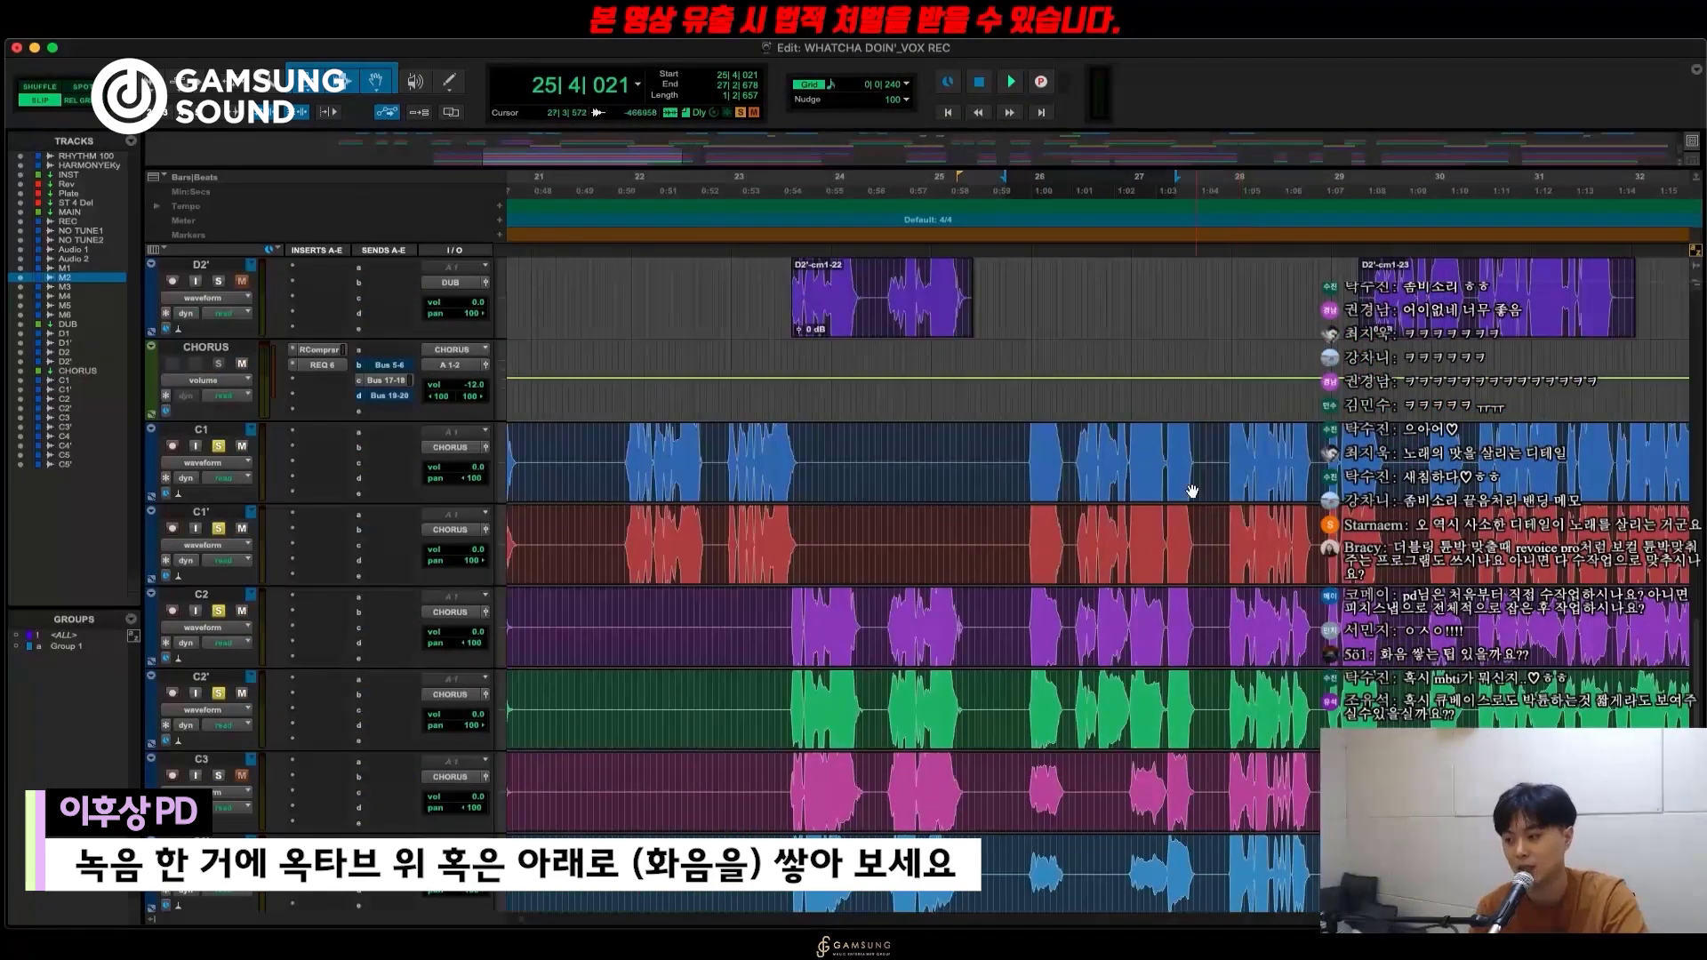
scroll(1216, 705, down, 3)
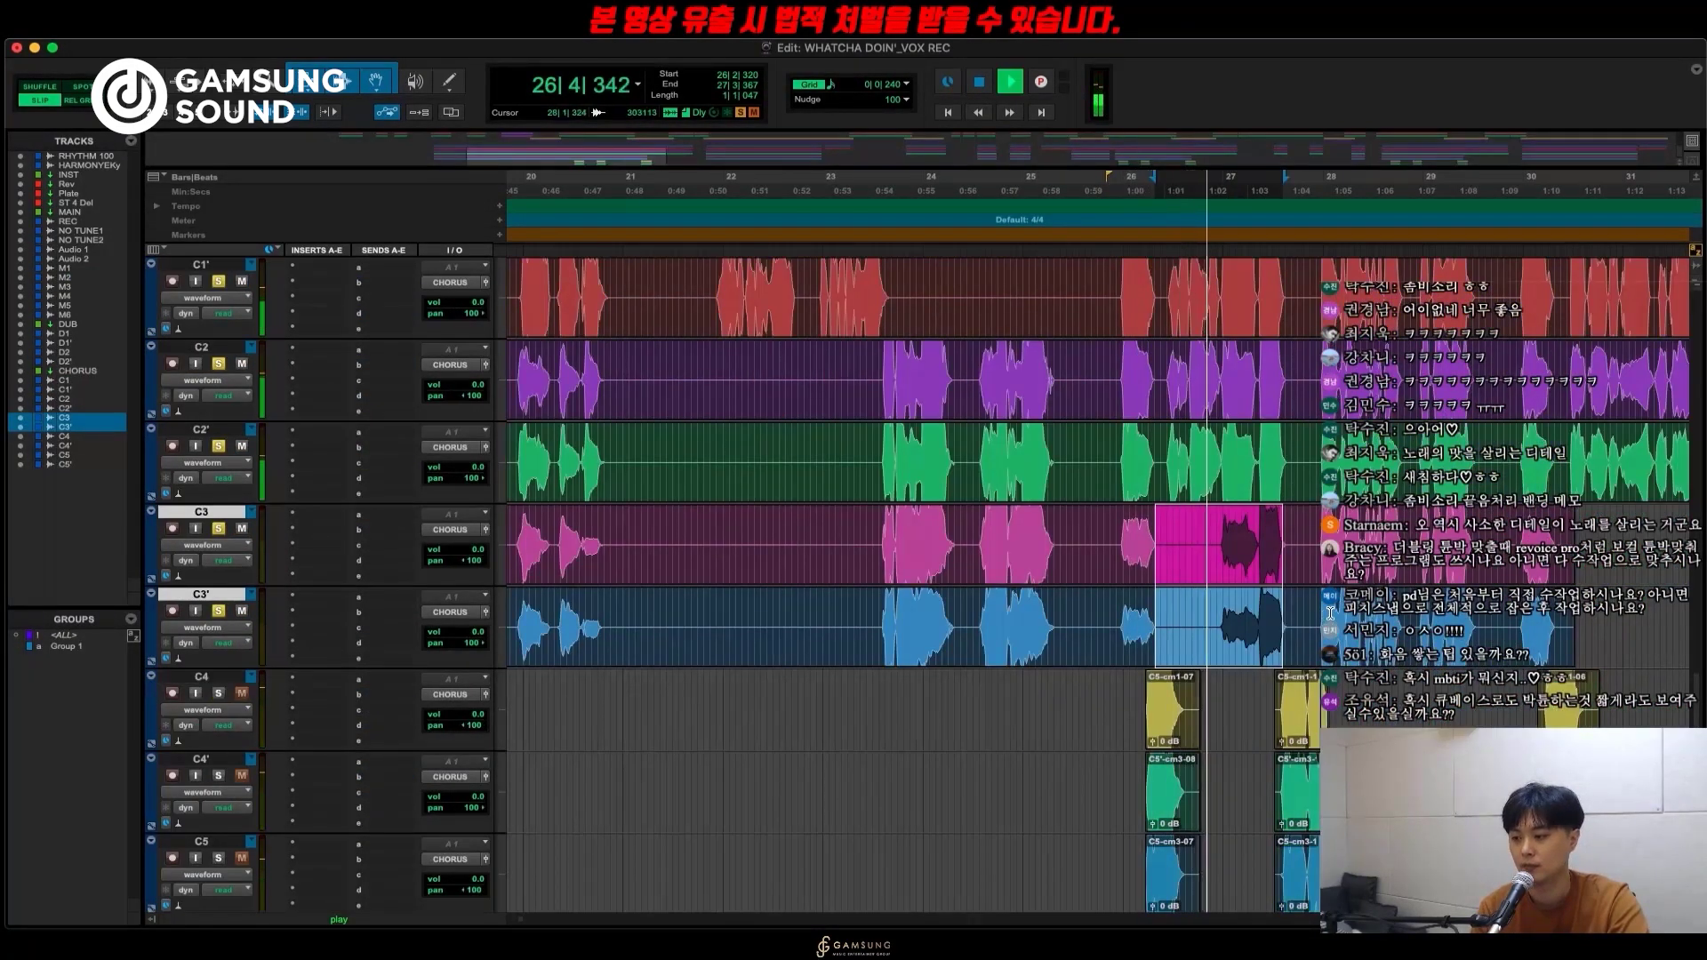
Listen to the stacked chorus harmonies from C1 near bar 28 and continue with the M1 vocal near bar 24.
scroll(1346, 534, up, 3)
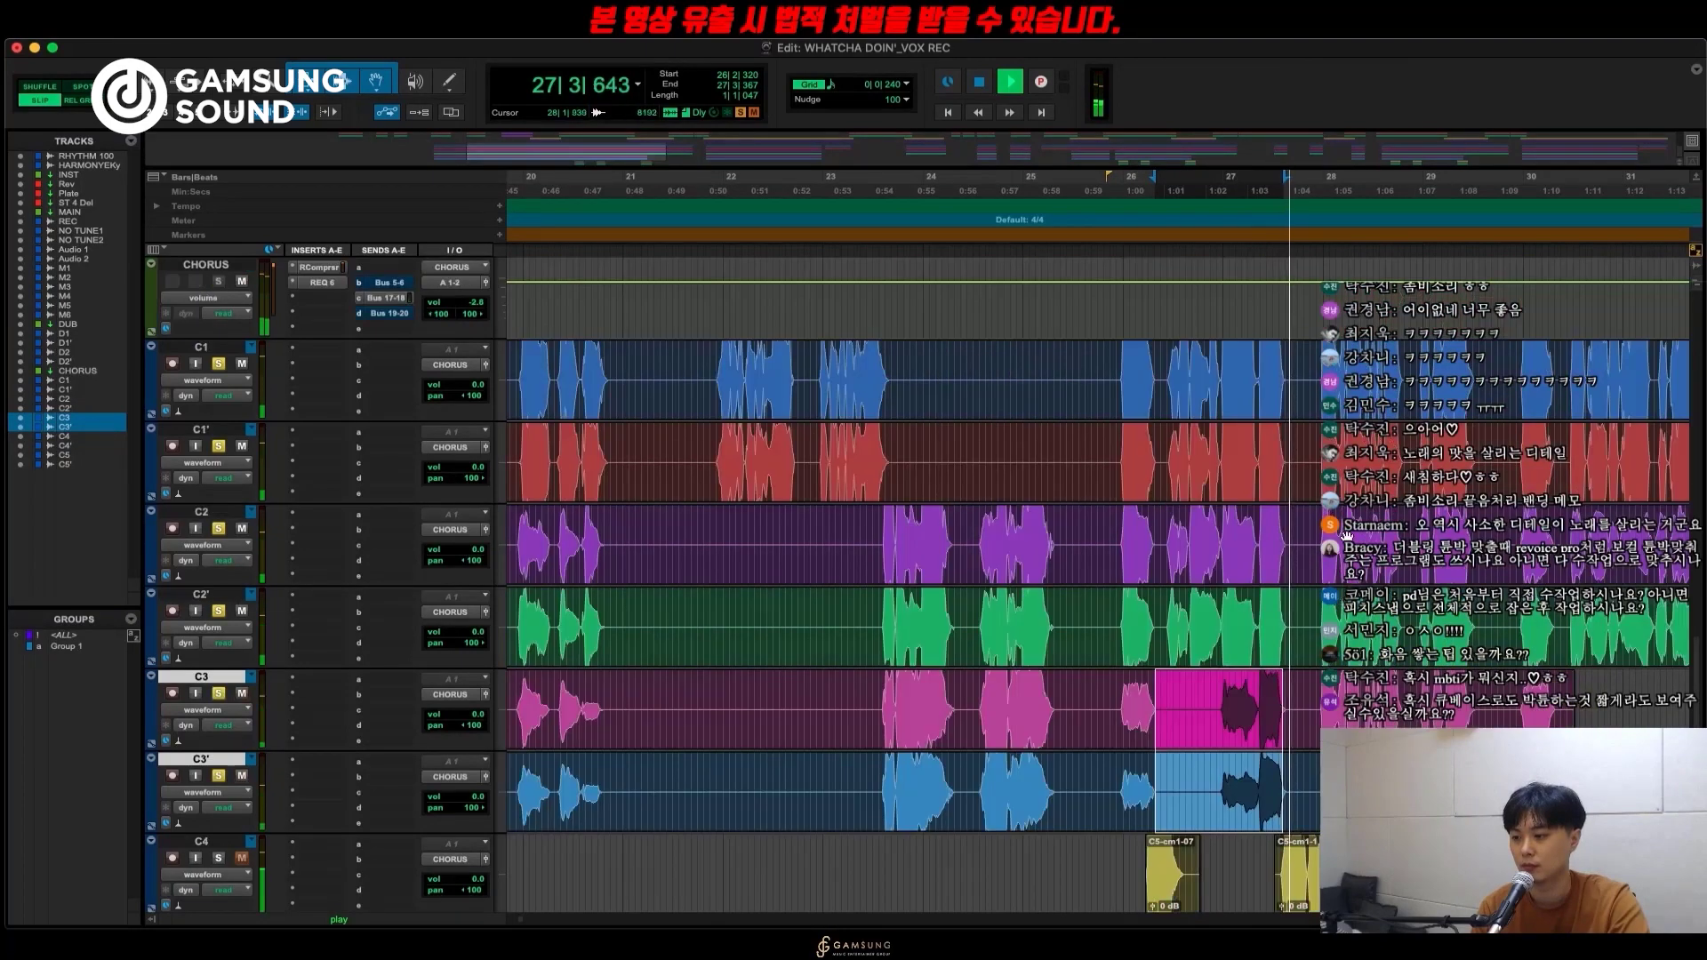
click(1361, 348)
key(r)
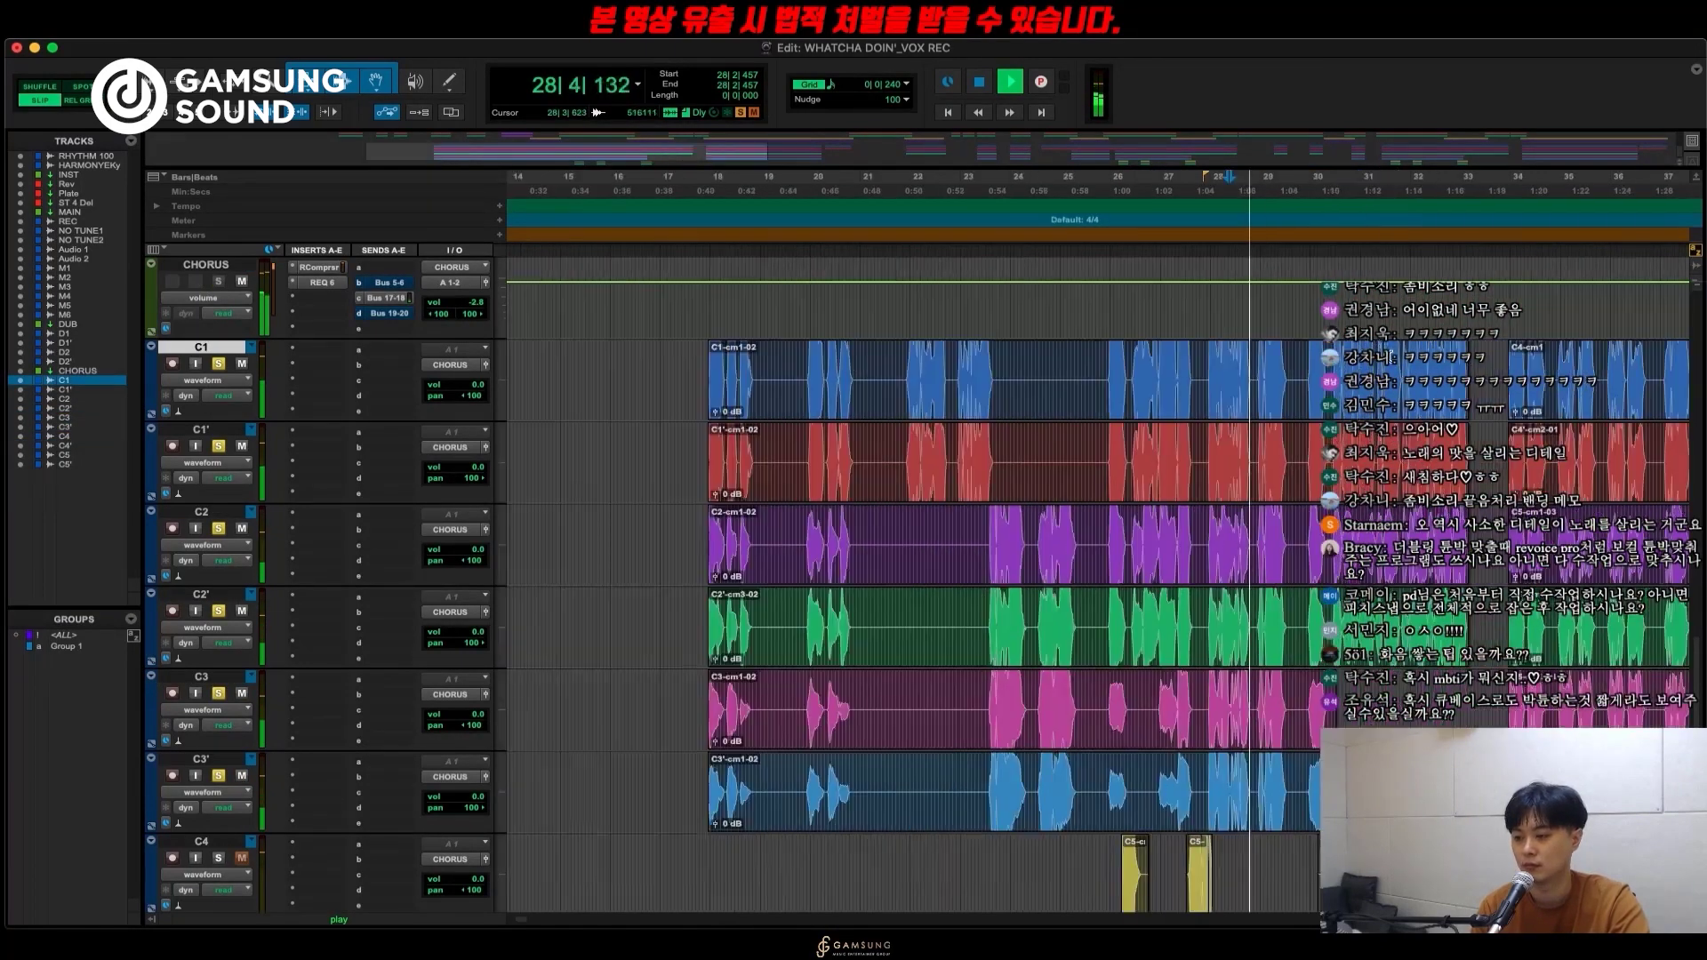
click(1286, 364)
key(t)
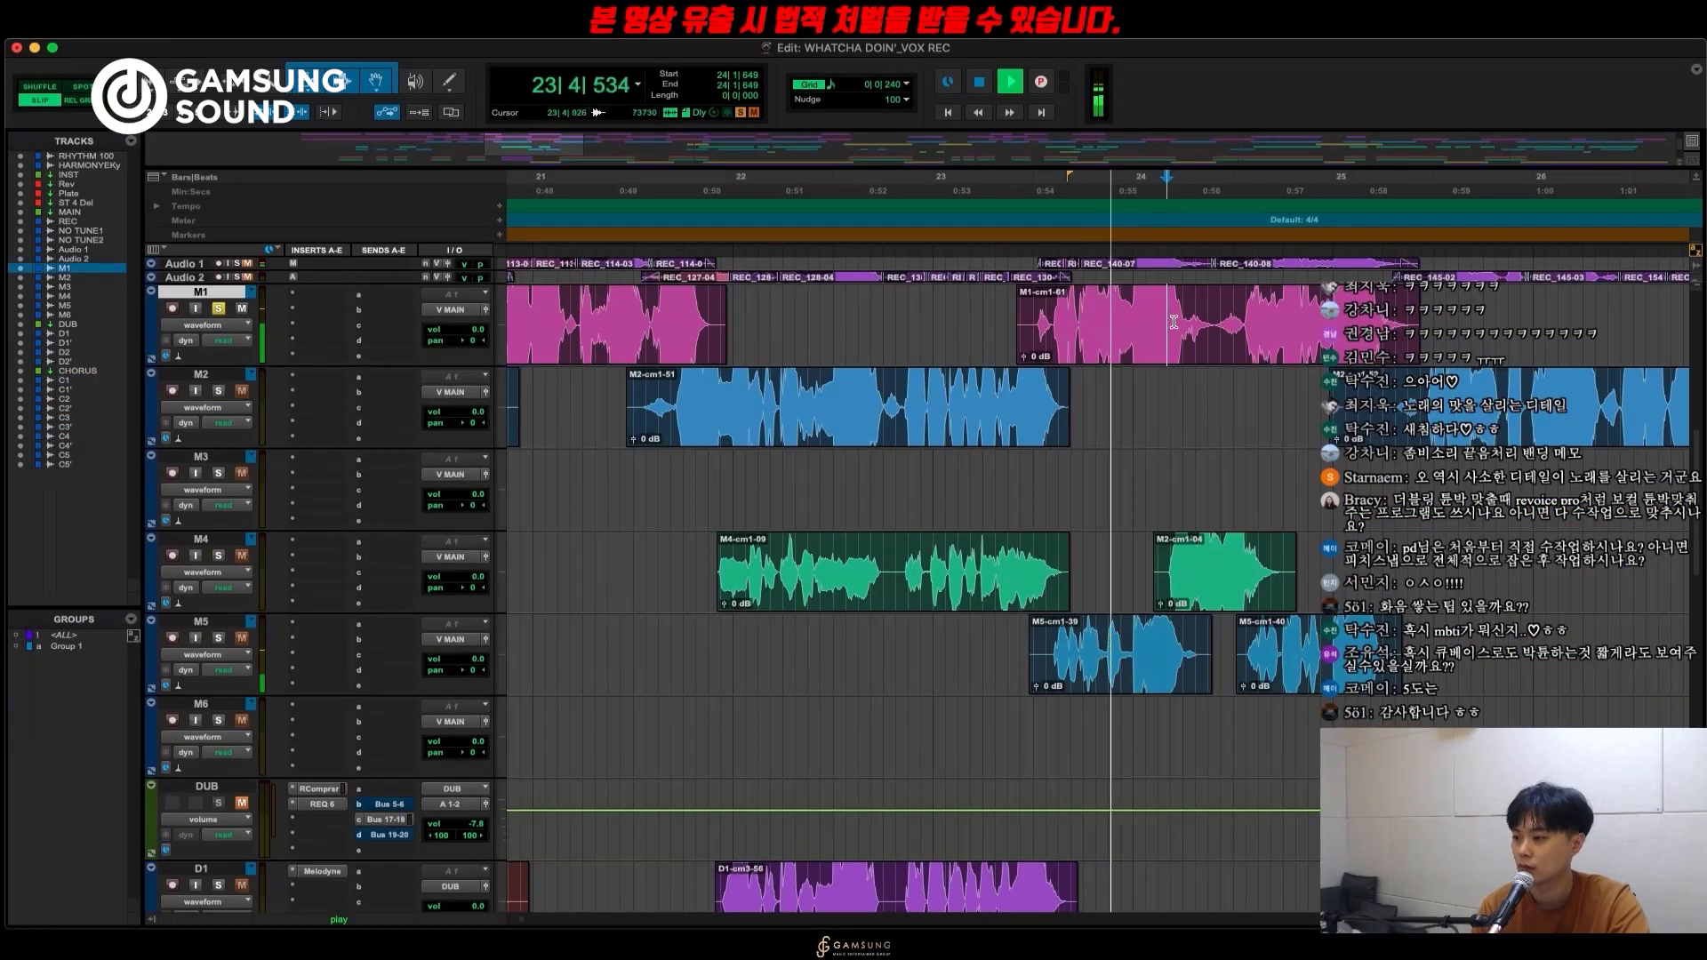
Audition the M5 phrase against the M1 main vocal near bar 24, switching between the two tracks.
click(1143, 632)
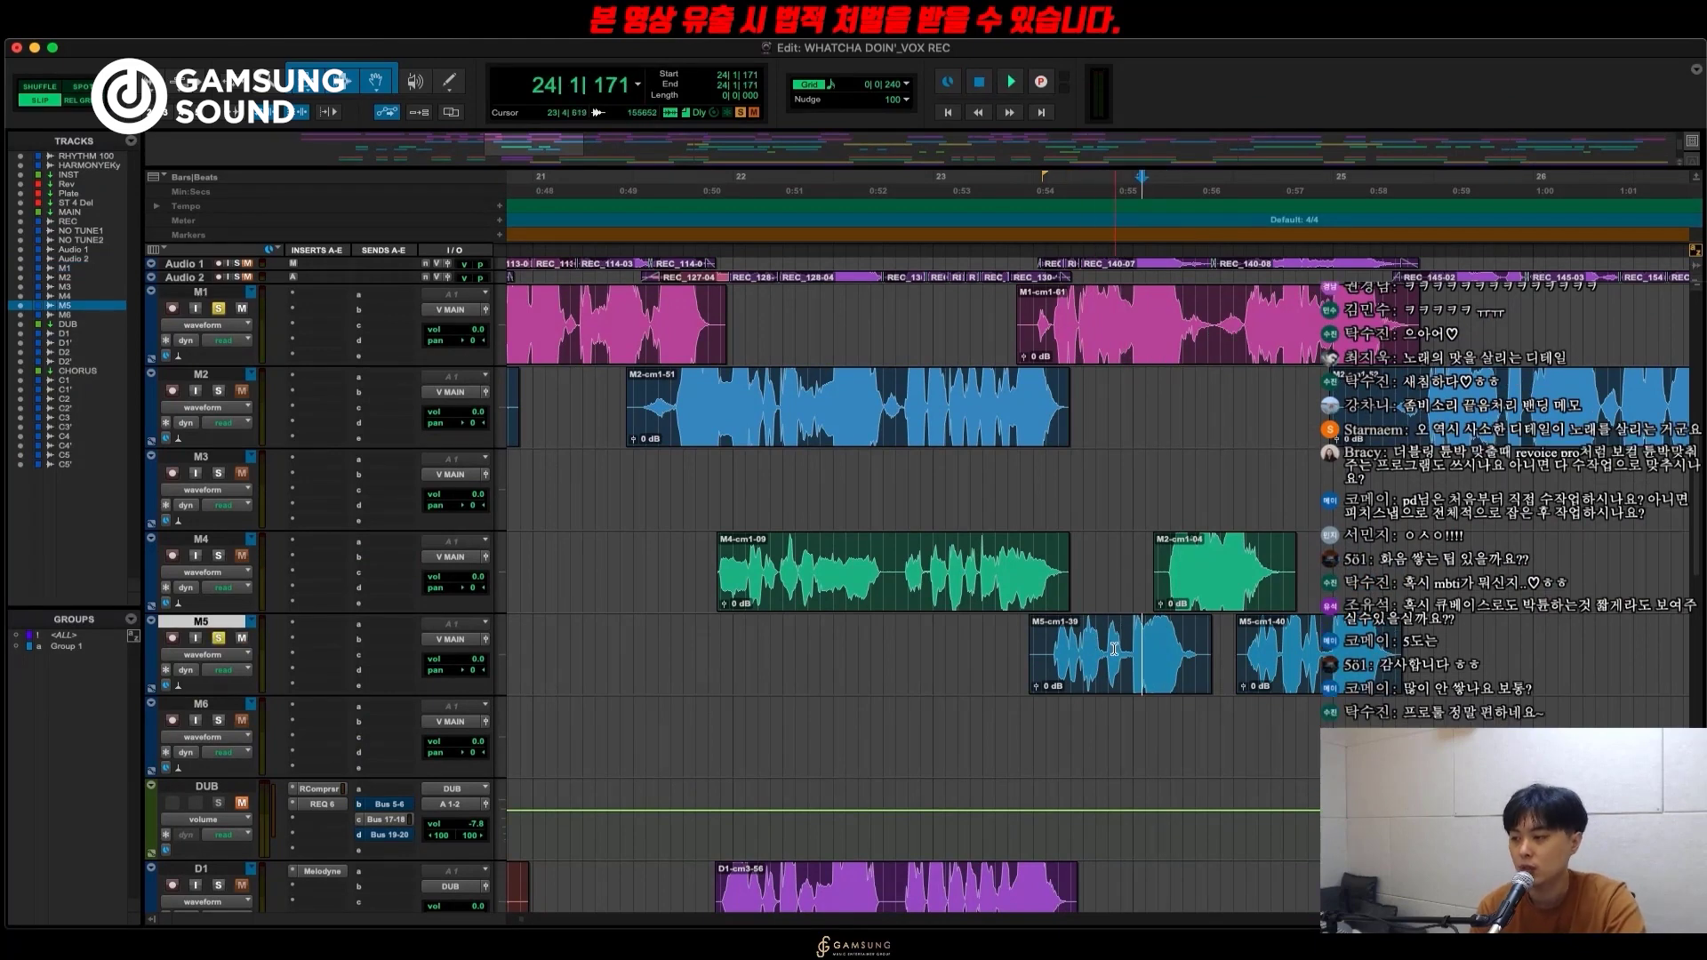
key(space)
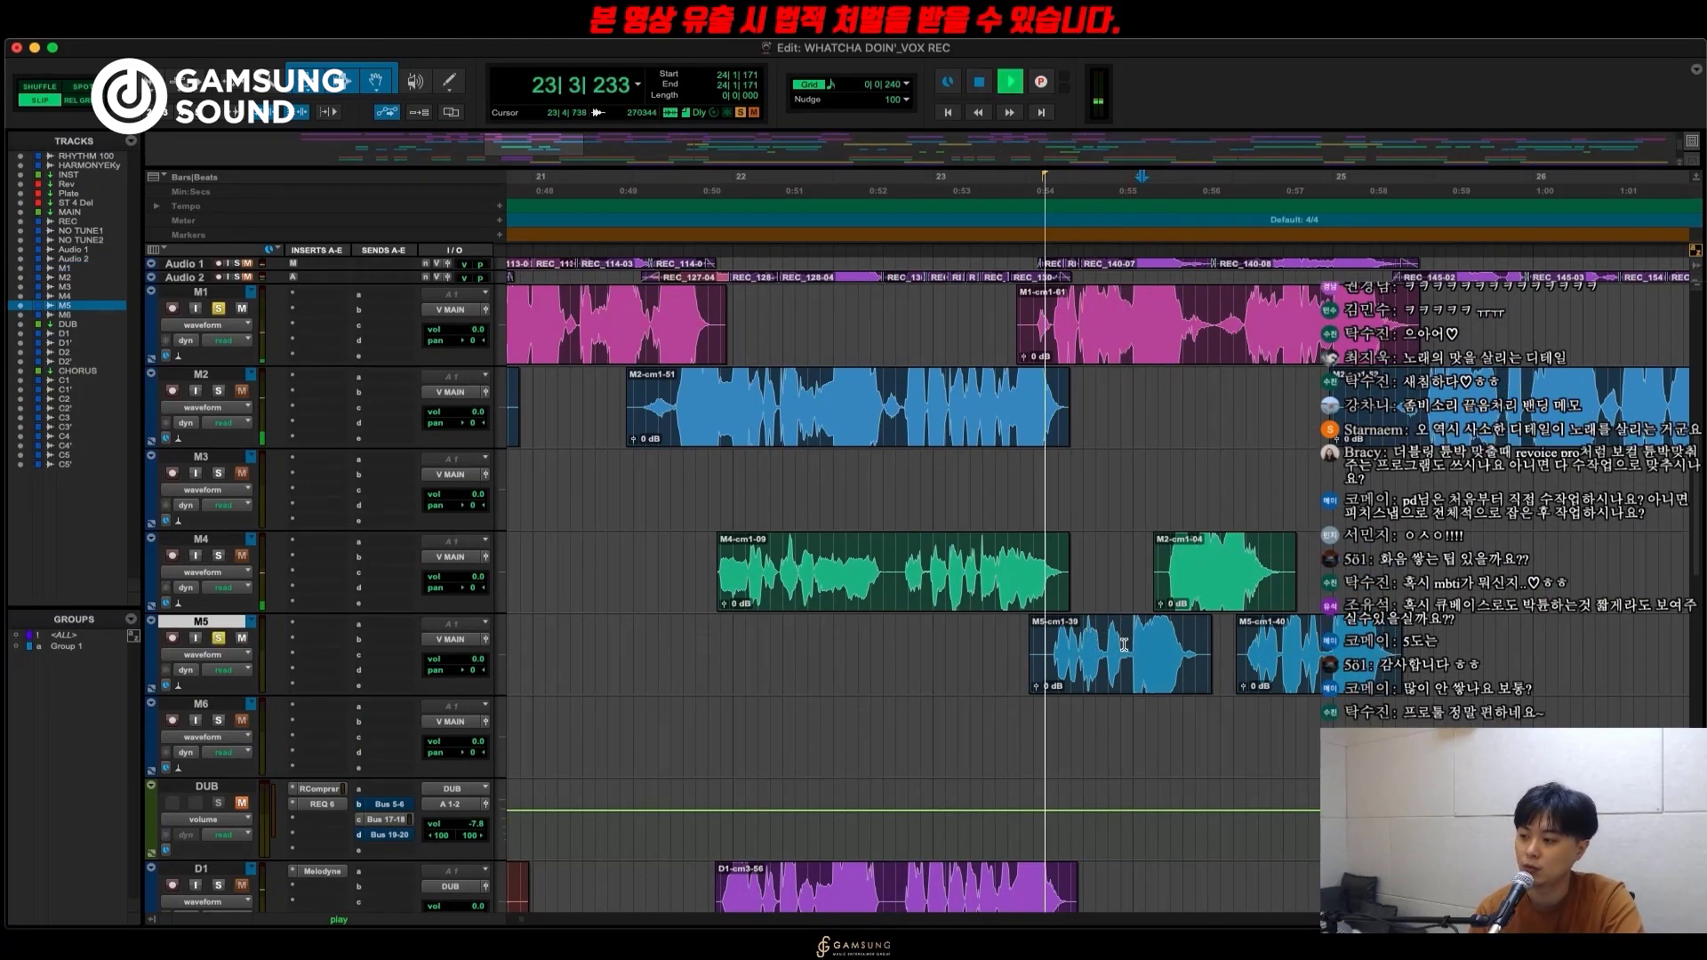
click(1135, 312)
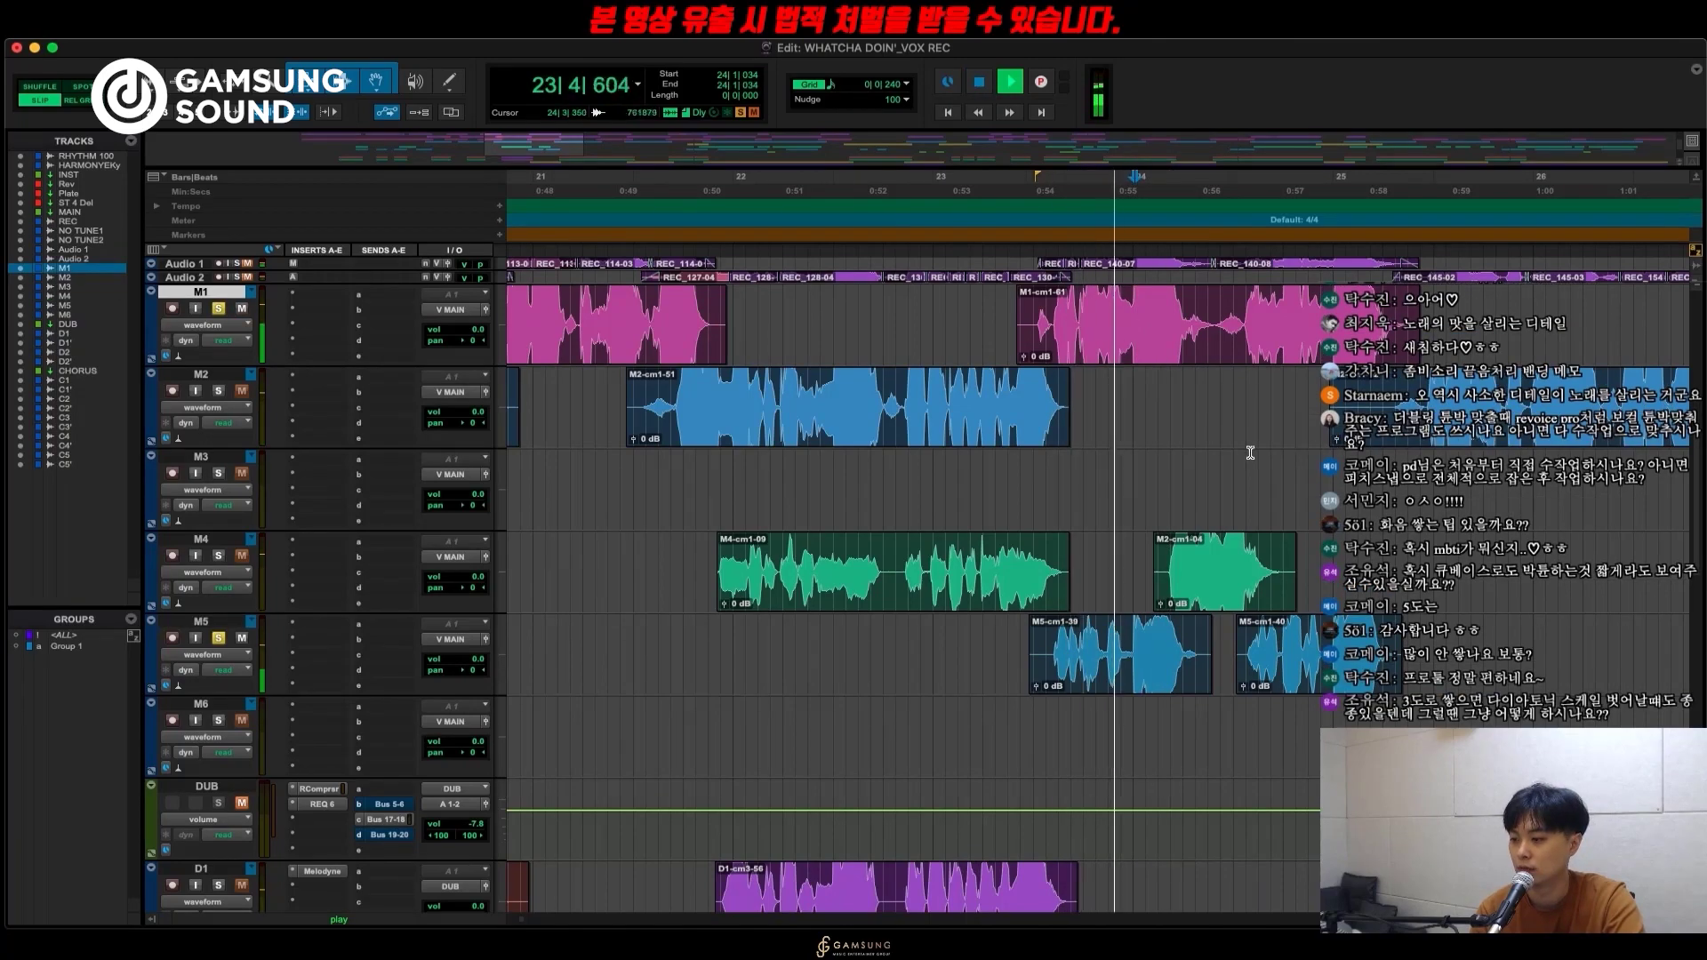
click(1138, 654)
Select the phrase end across C2 to C3' from about 24|1 to 24|2, solo those tracks and audition them.
scroll(1197, 647, down, 8)
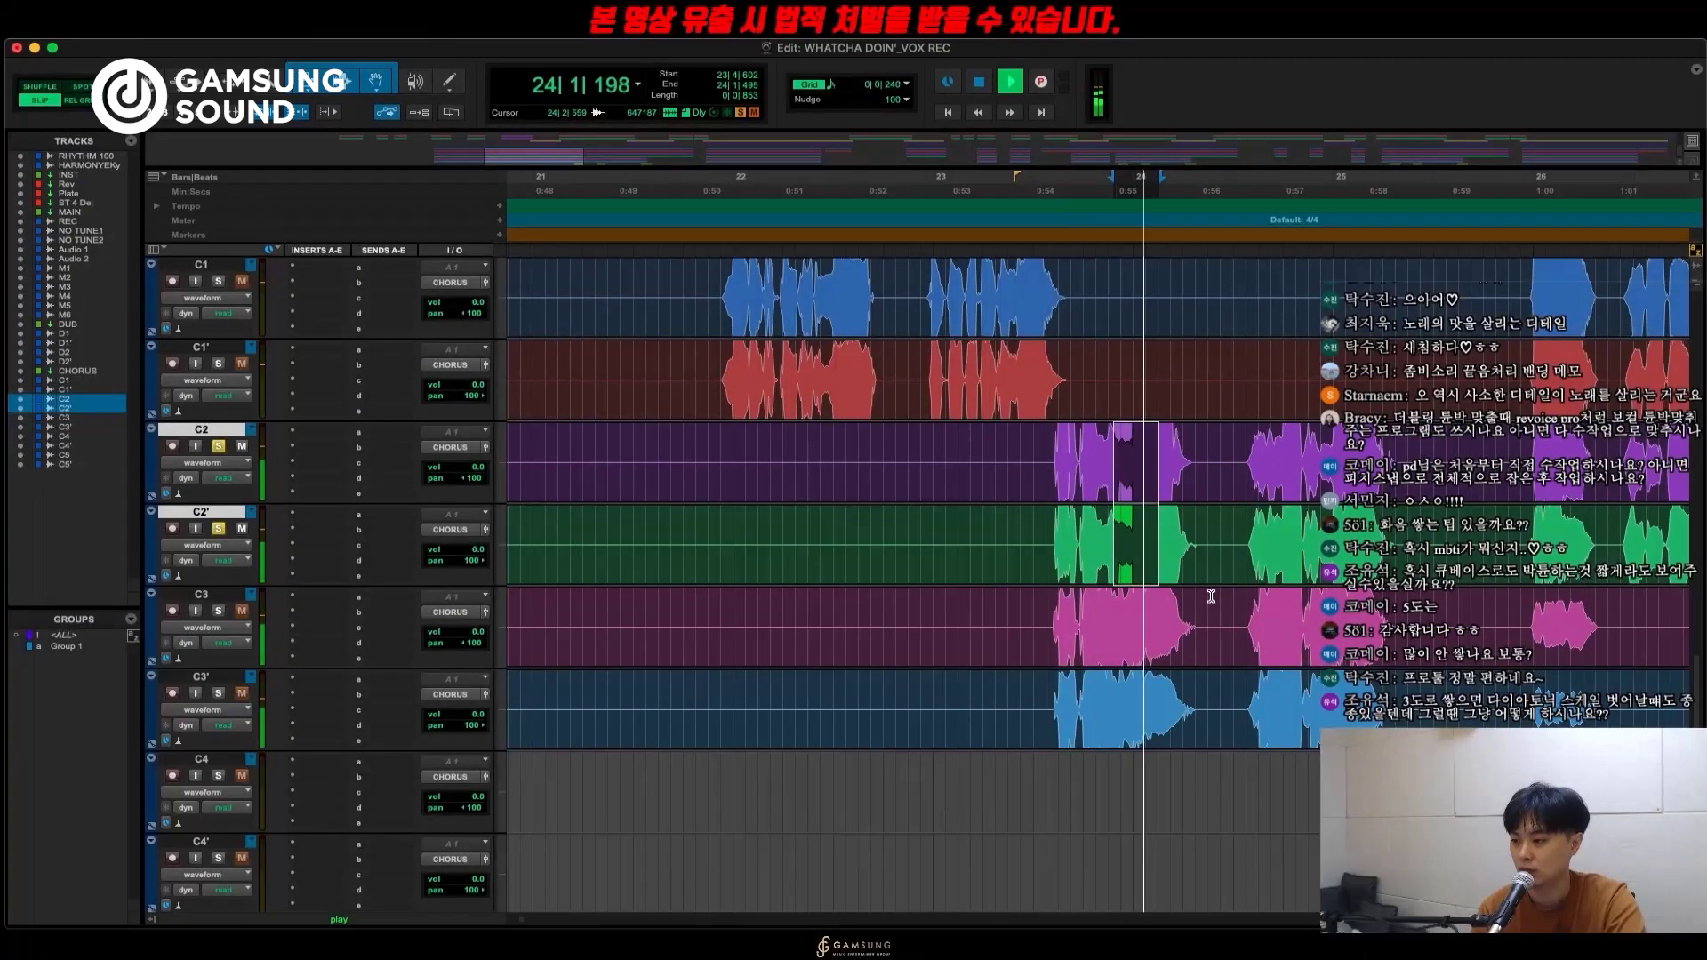
key(space)
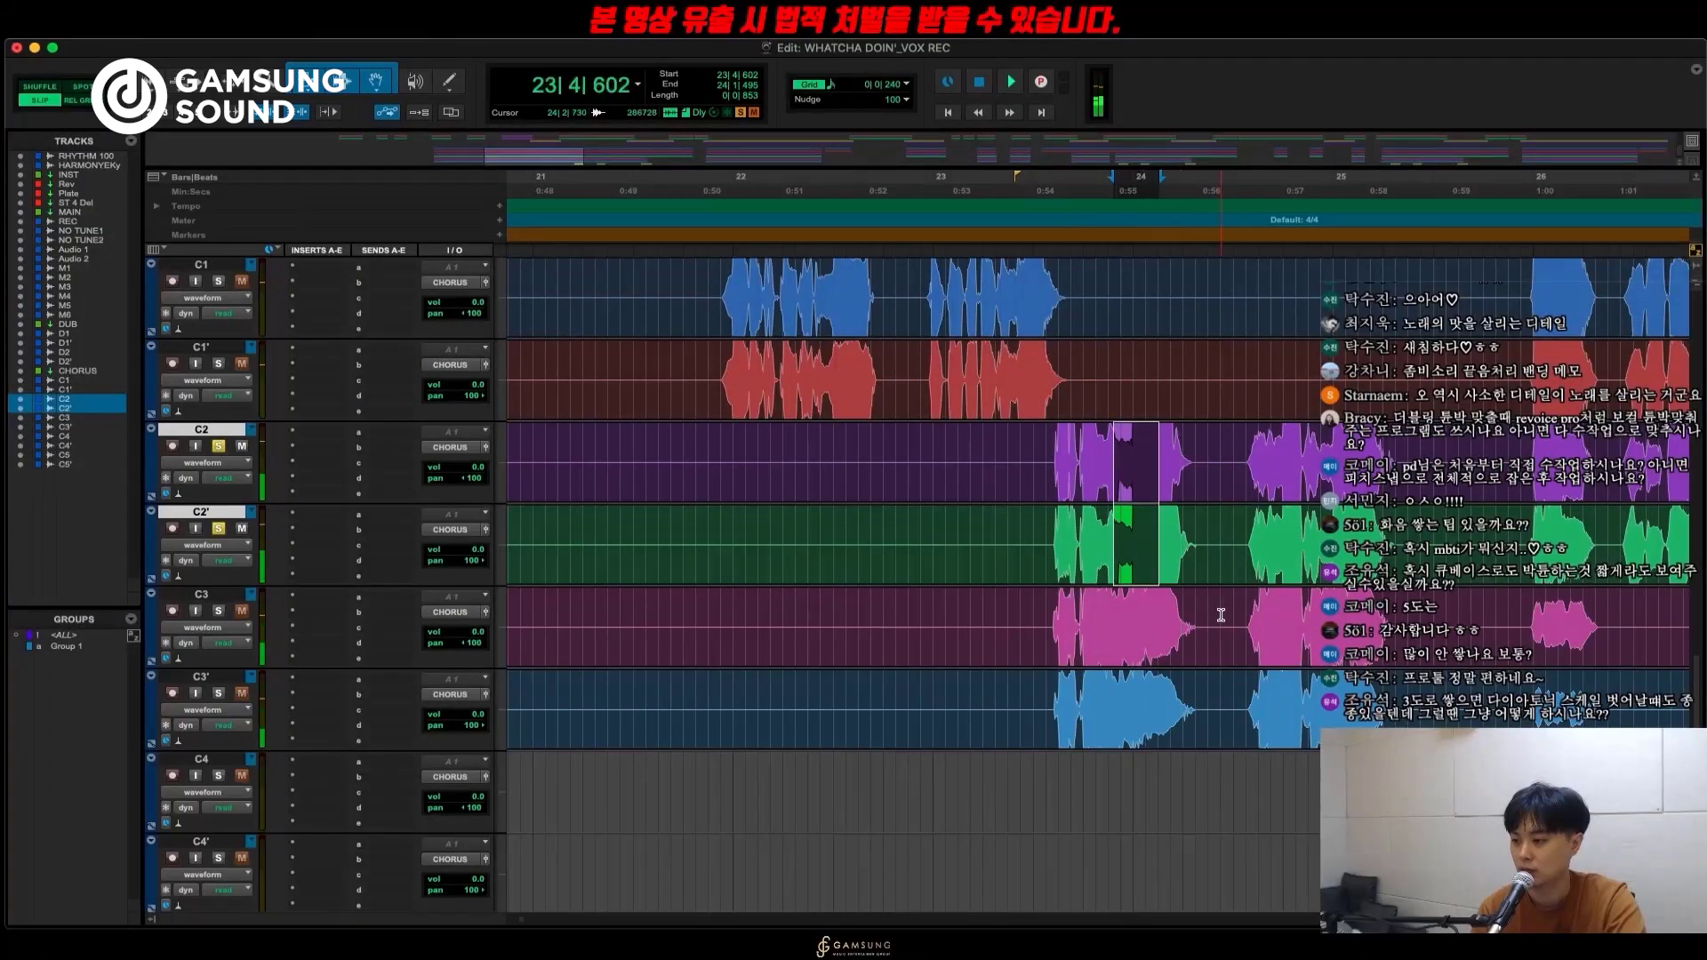
drag(1217, 614, 1145, 694)
key(shift+s)
key(space)
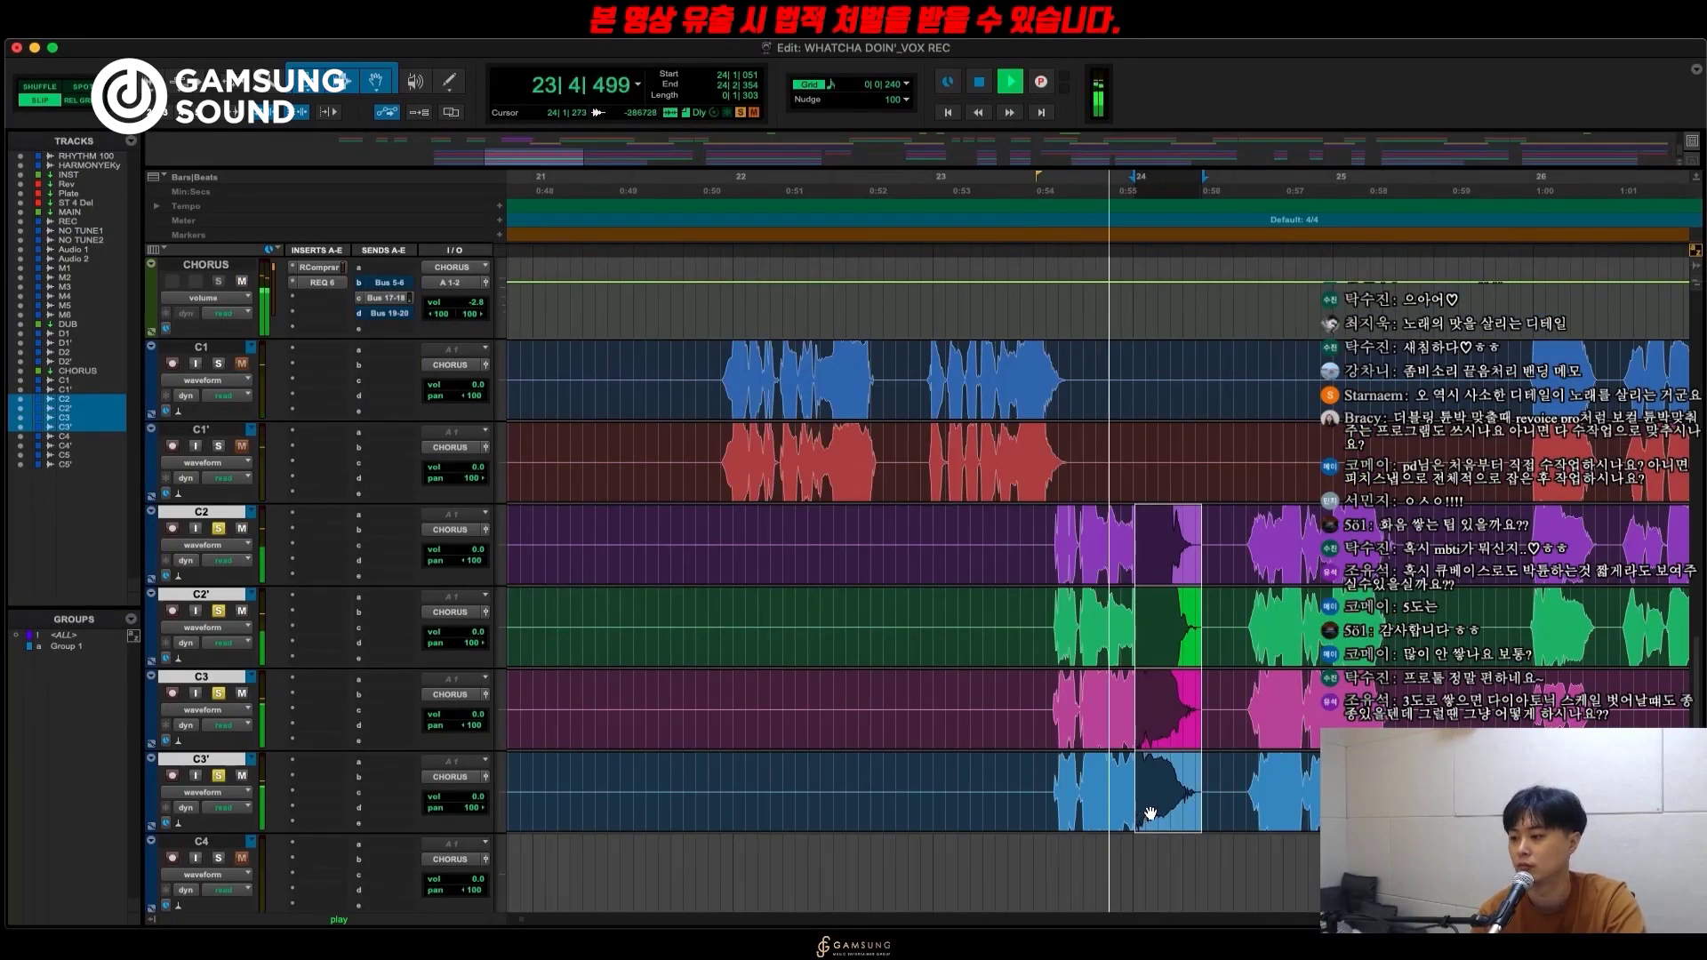
scroll(1152, 811, up, 4)
scroll(1159, 811, down, 1)
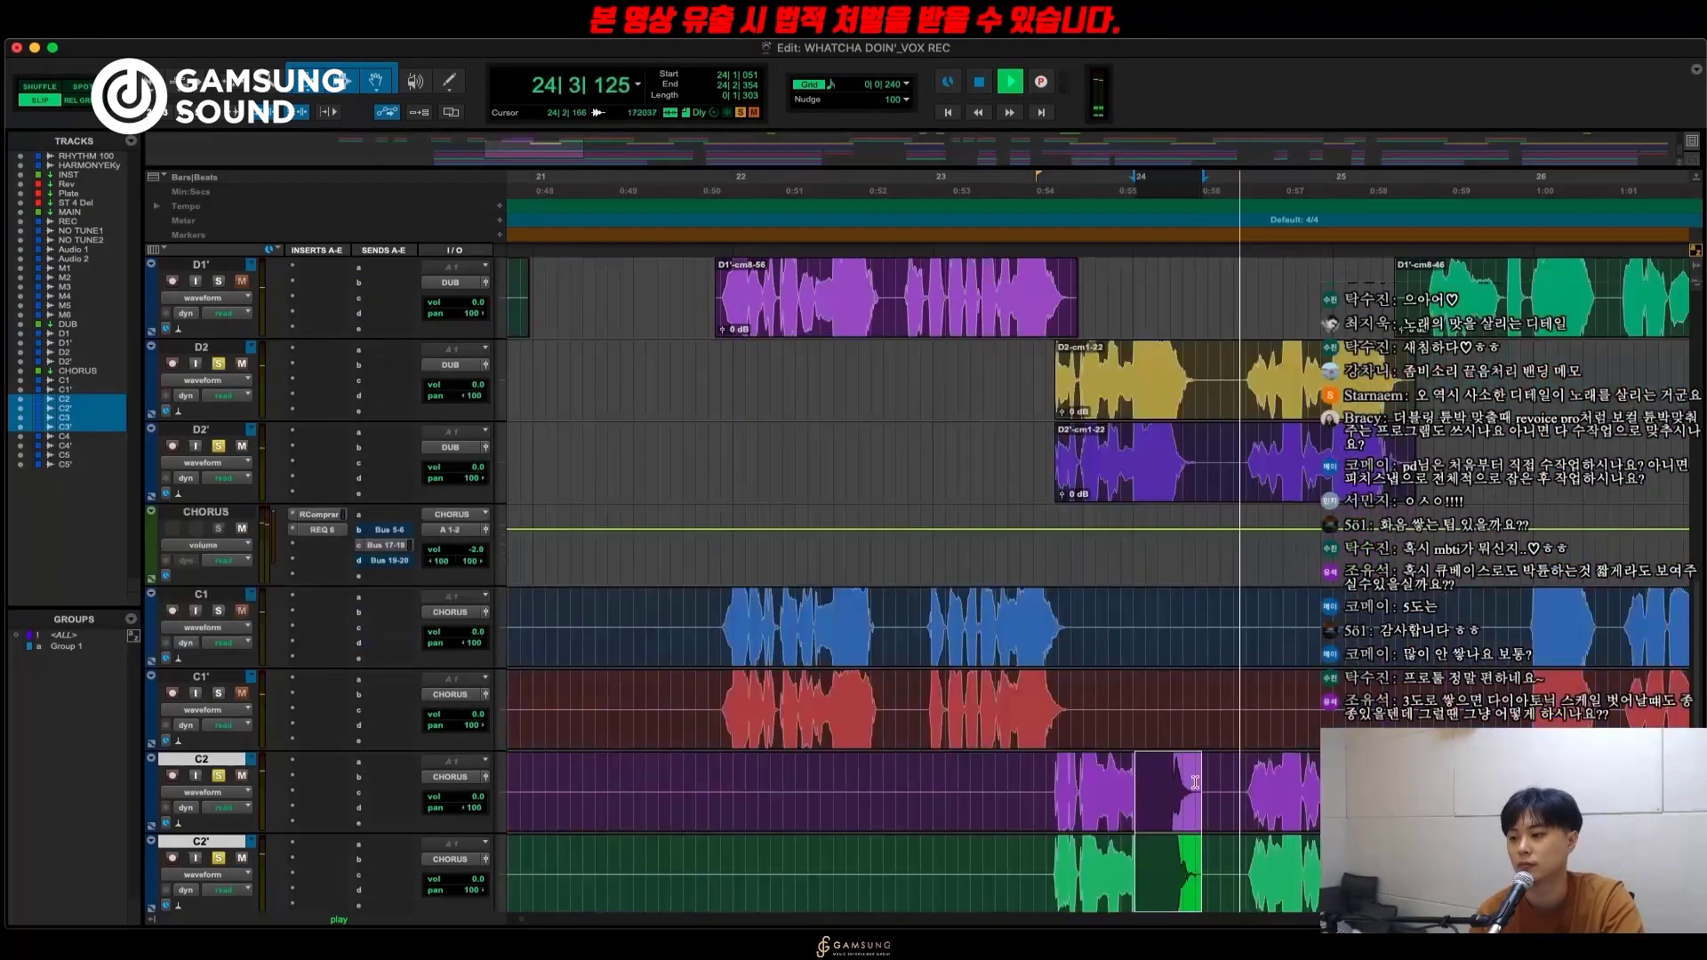
Mark the M4 phrase from 22|1|870 to 23|2|474 and place the cursor on M4 at 22|1|563.
key(r)
scroll(1199, 779, down, 3)
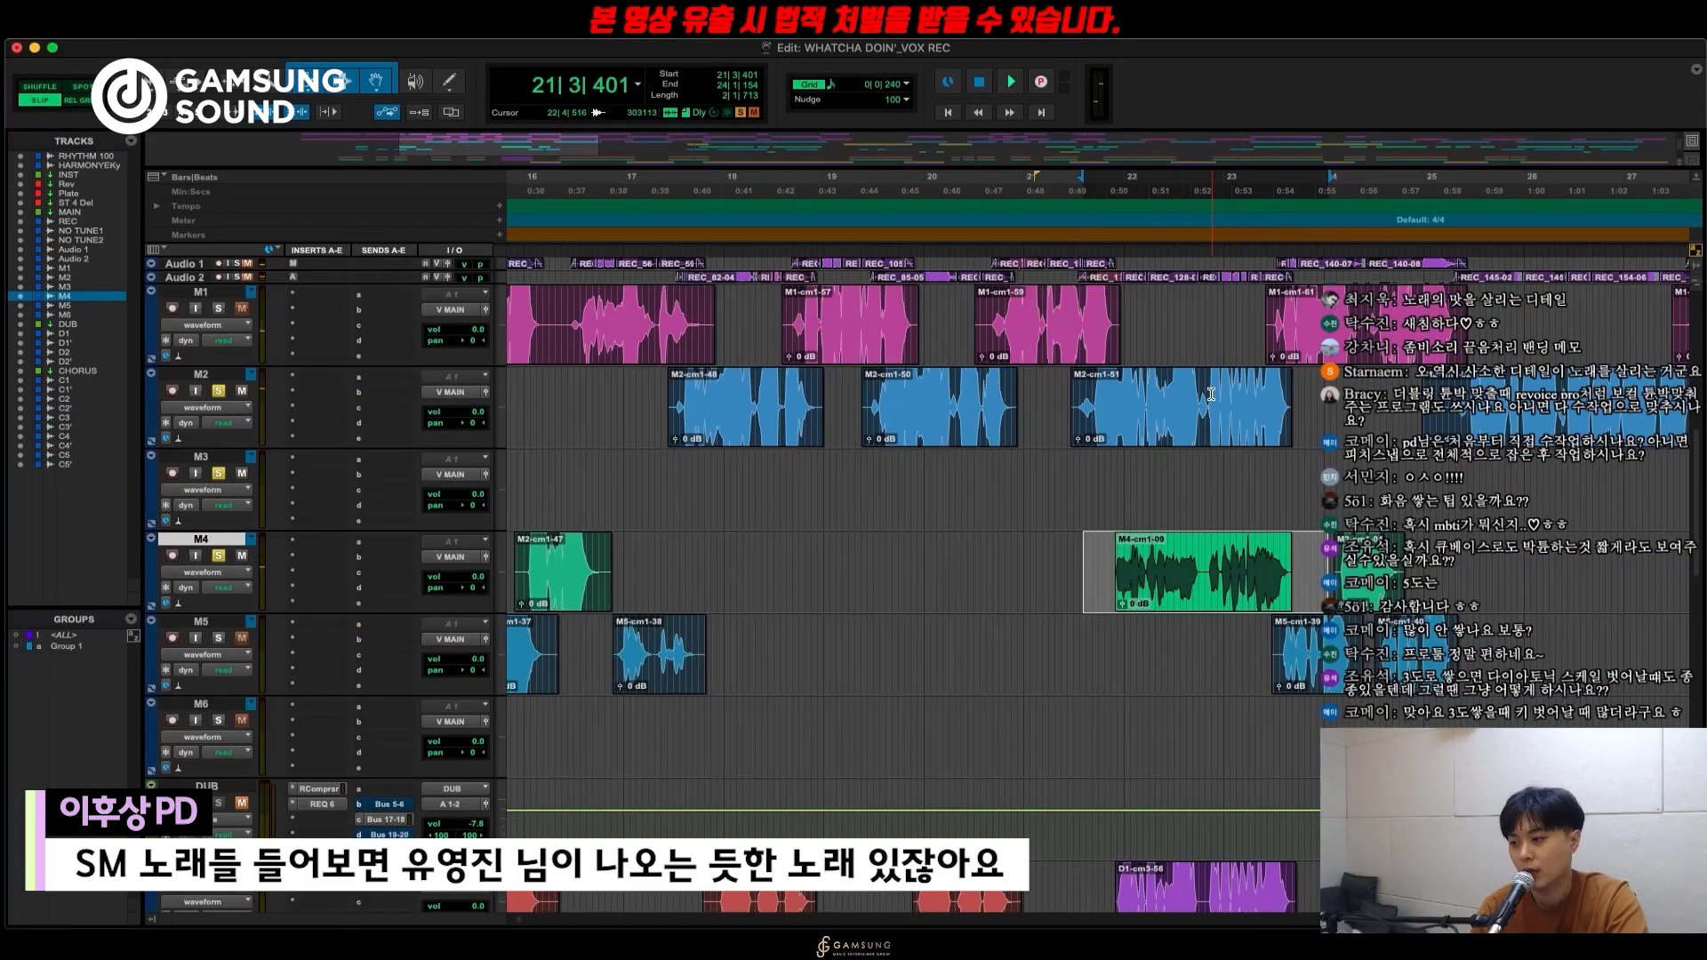
drag(1207, 392, 1260, 574)
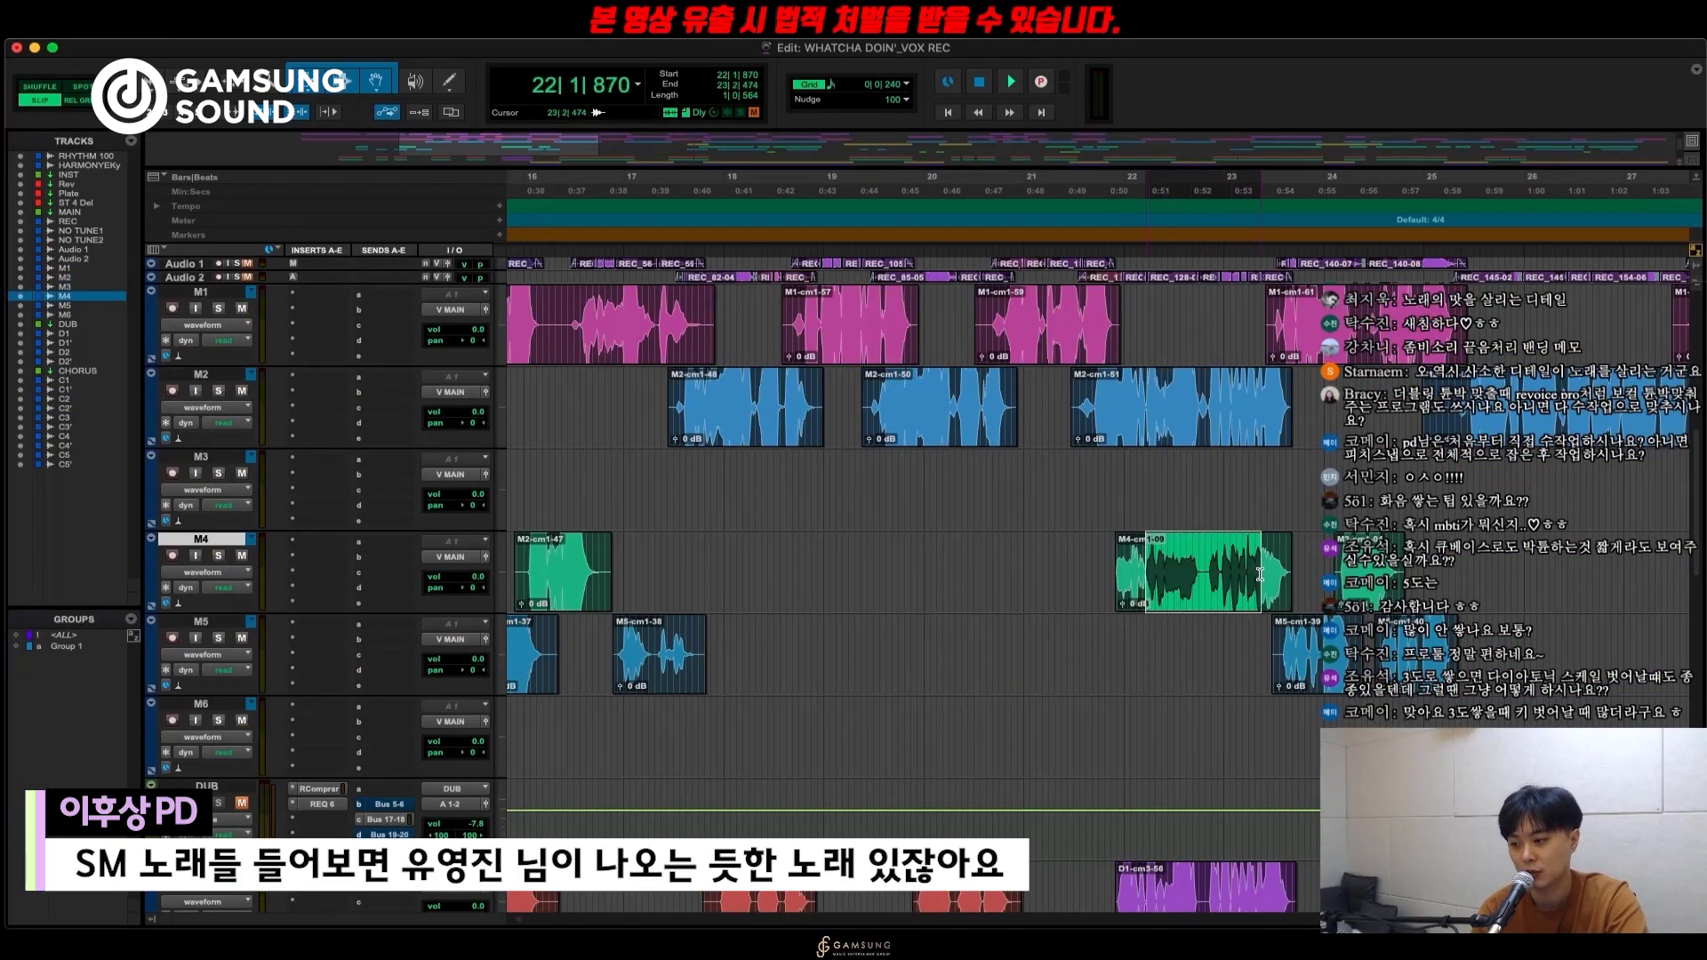
click(1160, 564)
Audition the passage from before bar 22 to bar 24 with the M4 track volume raised, settling on about +7.8 dB.
key(space)
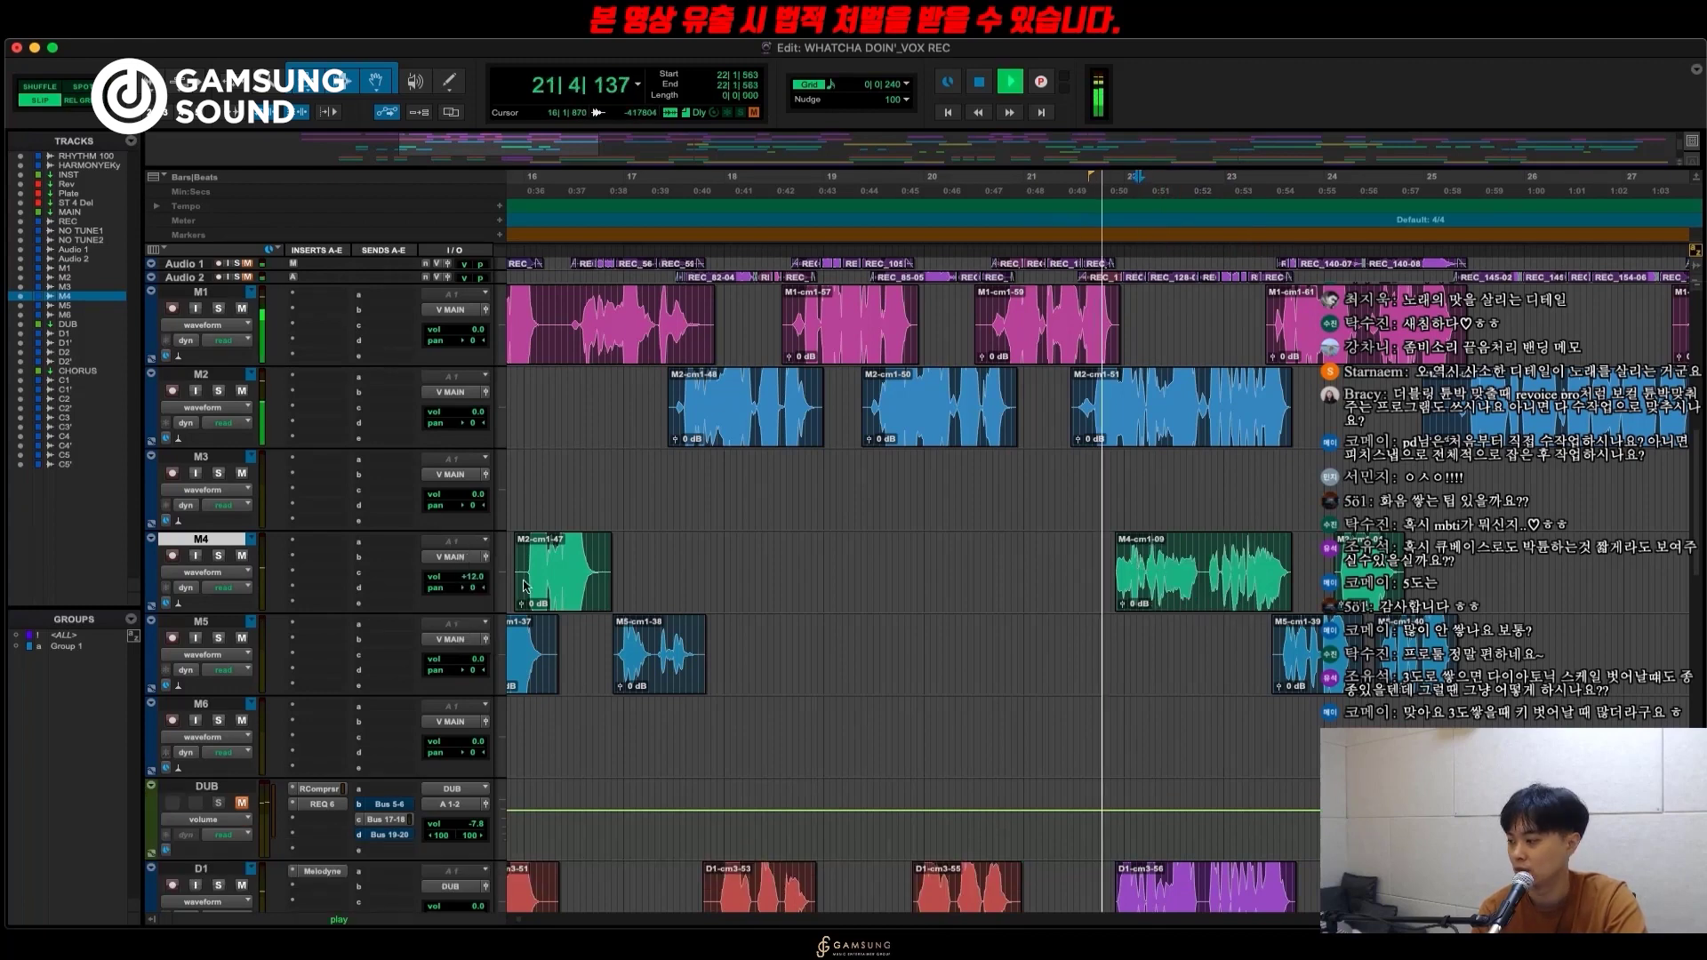
drag(476, 582, 474, 586)
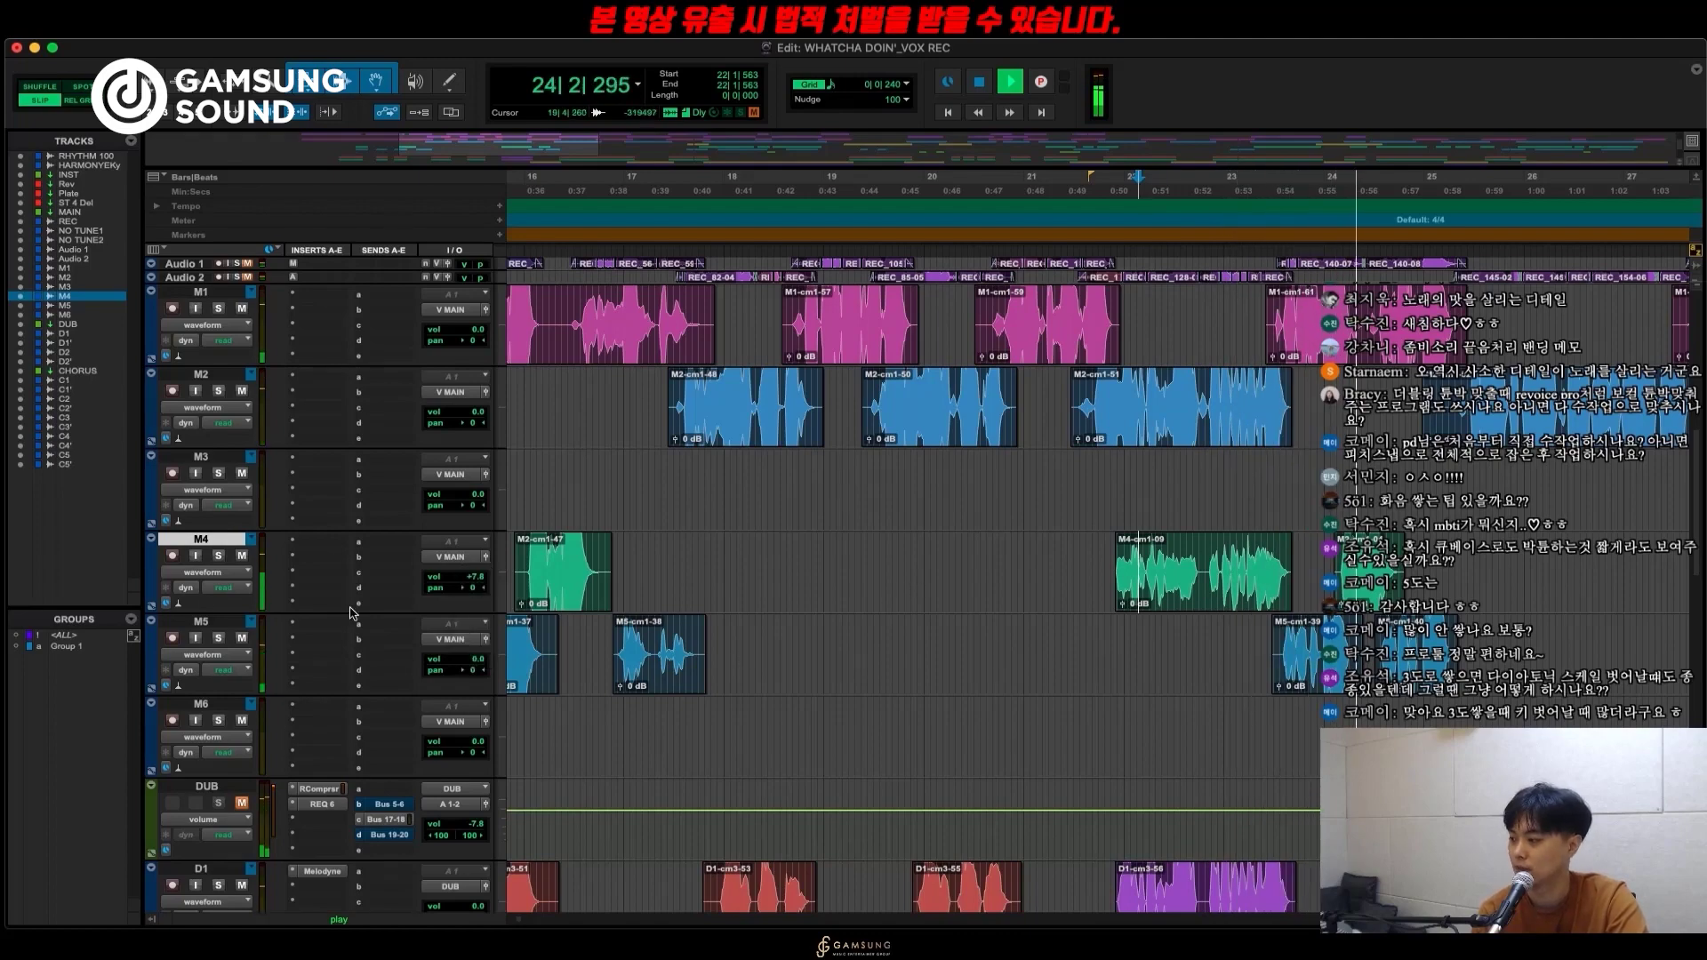
key(space)
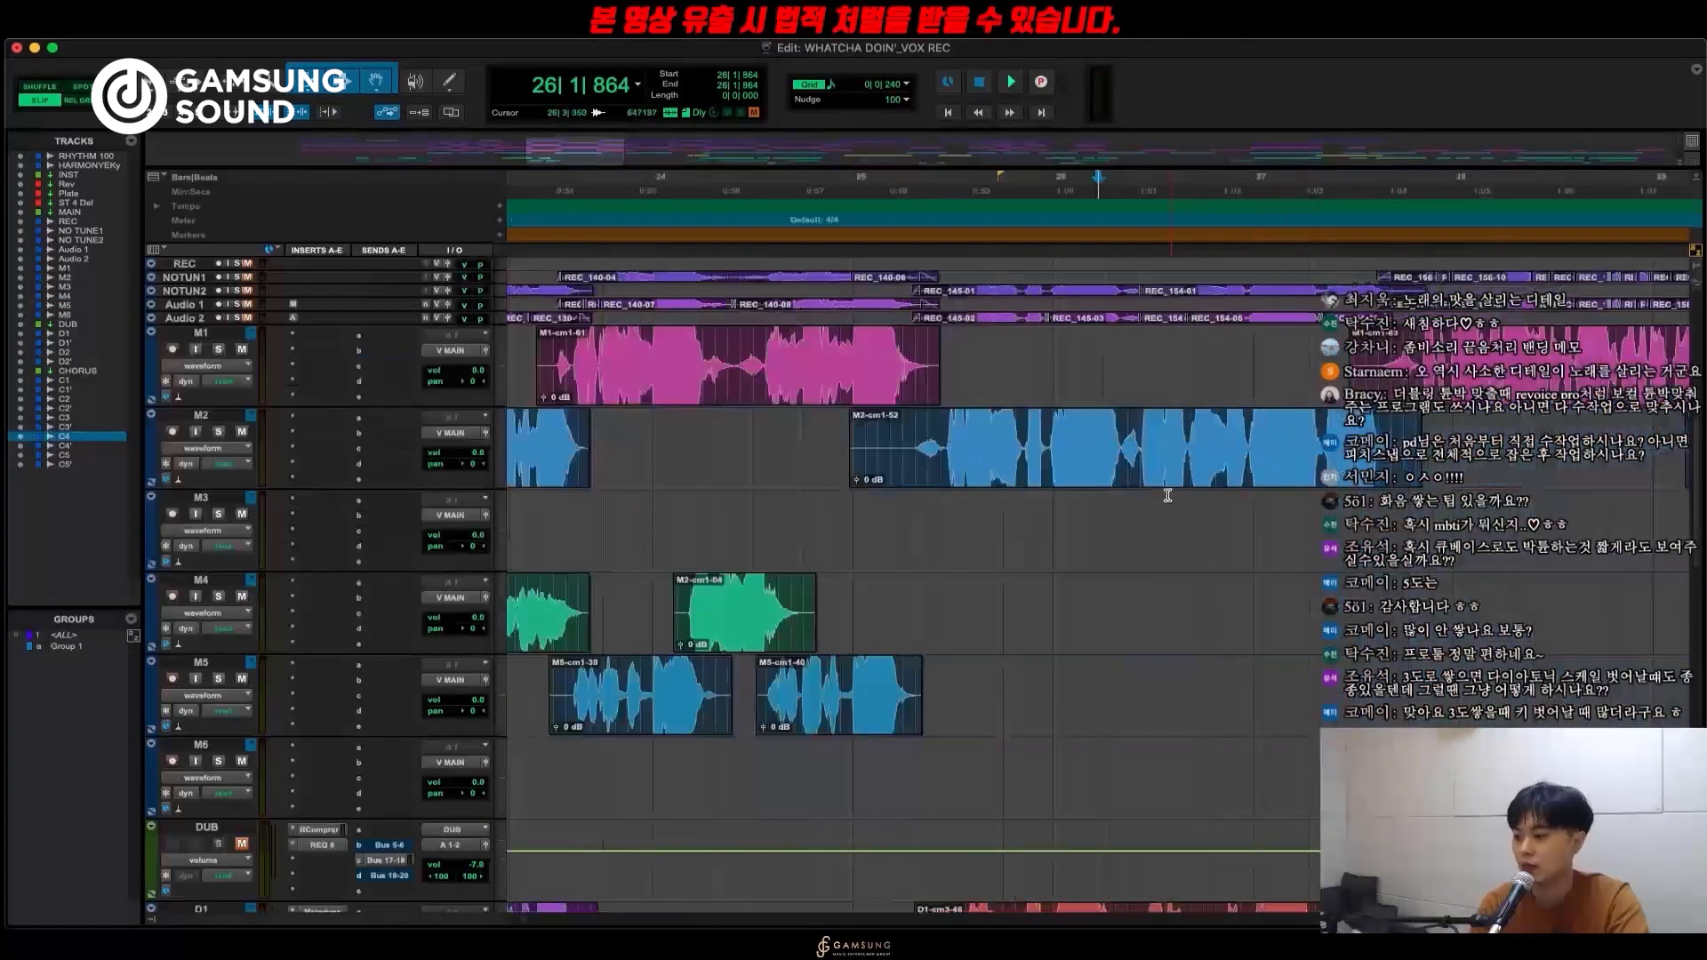
Place the cursor on C4 at 25|4|465 and audition the extra chorus layers C4 to C5' near bar 26.
scroll(1164, 495, down, 15)
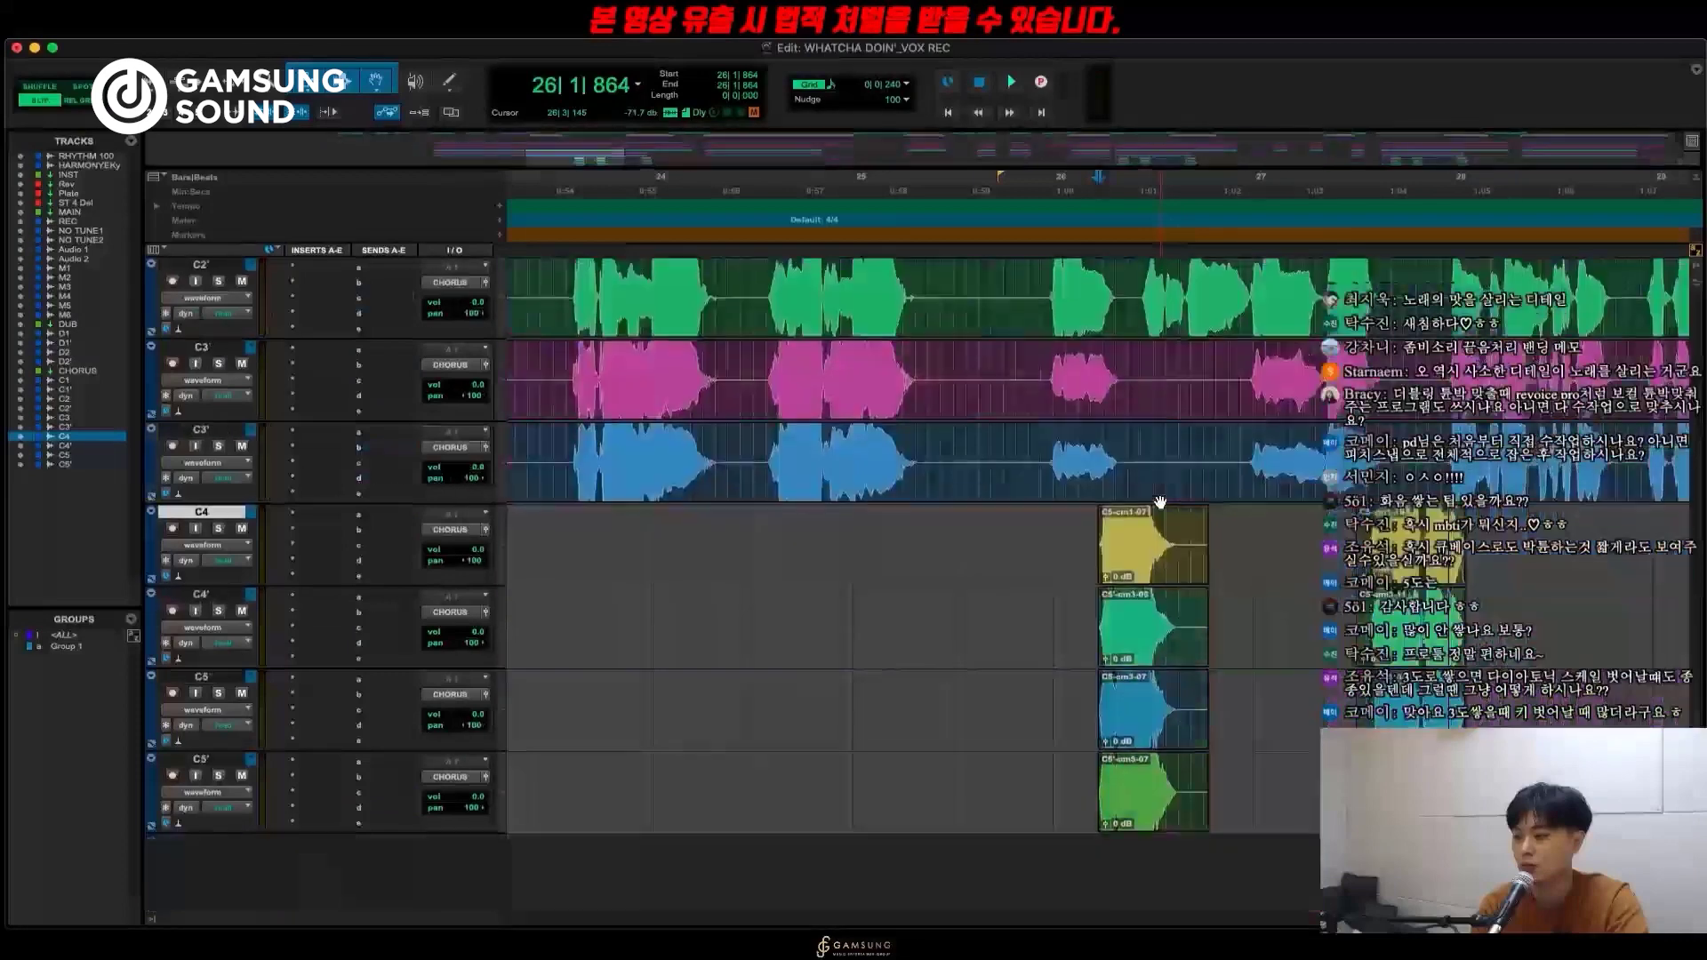
key(r)
click(1063, 517)
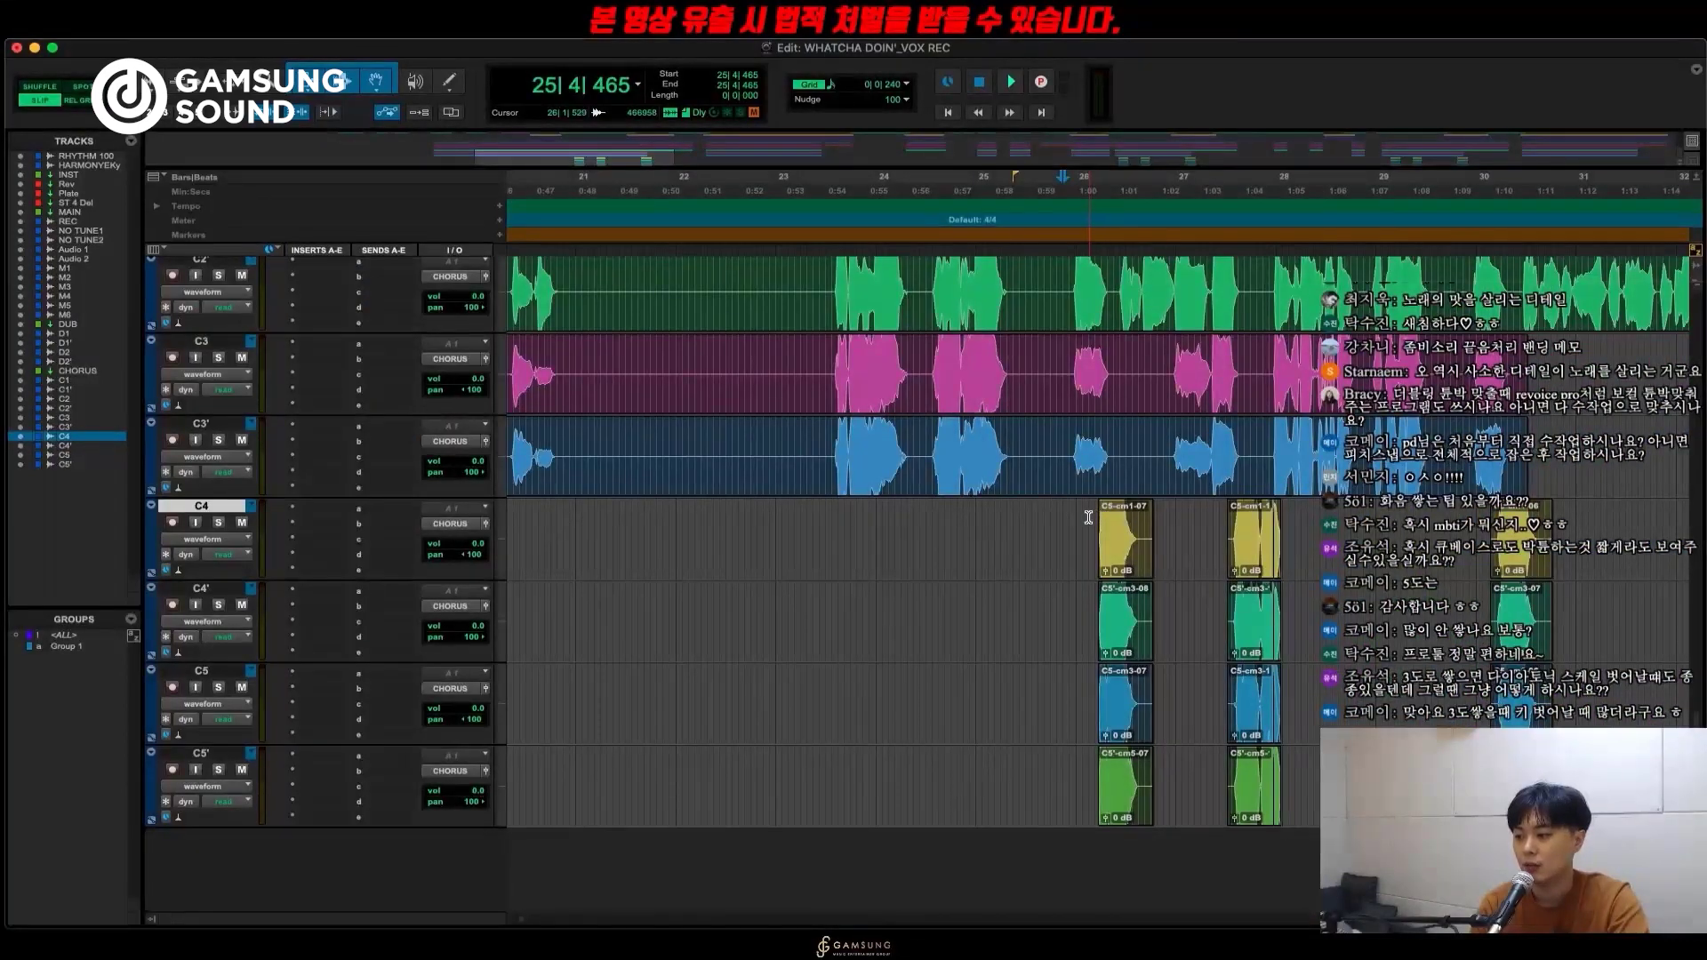
key(space)
key(super+bracketright)
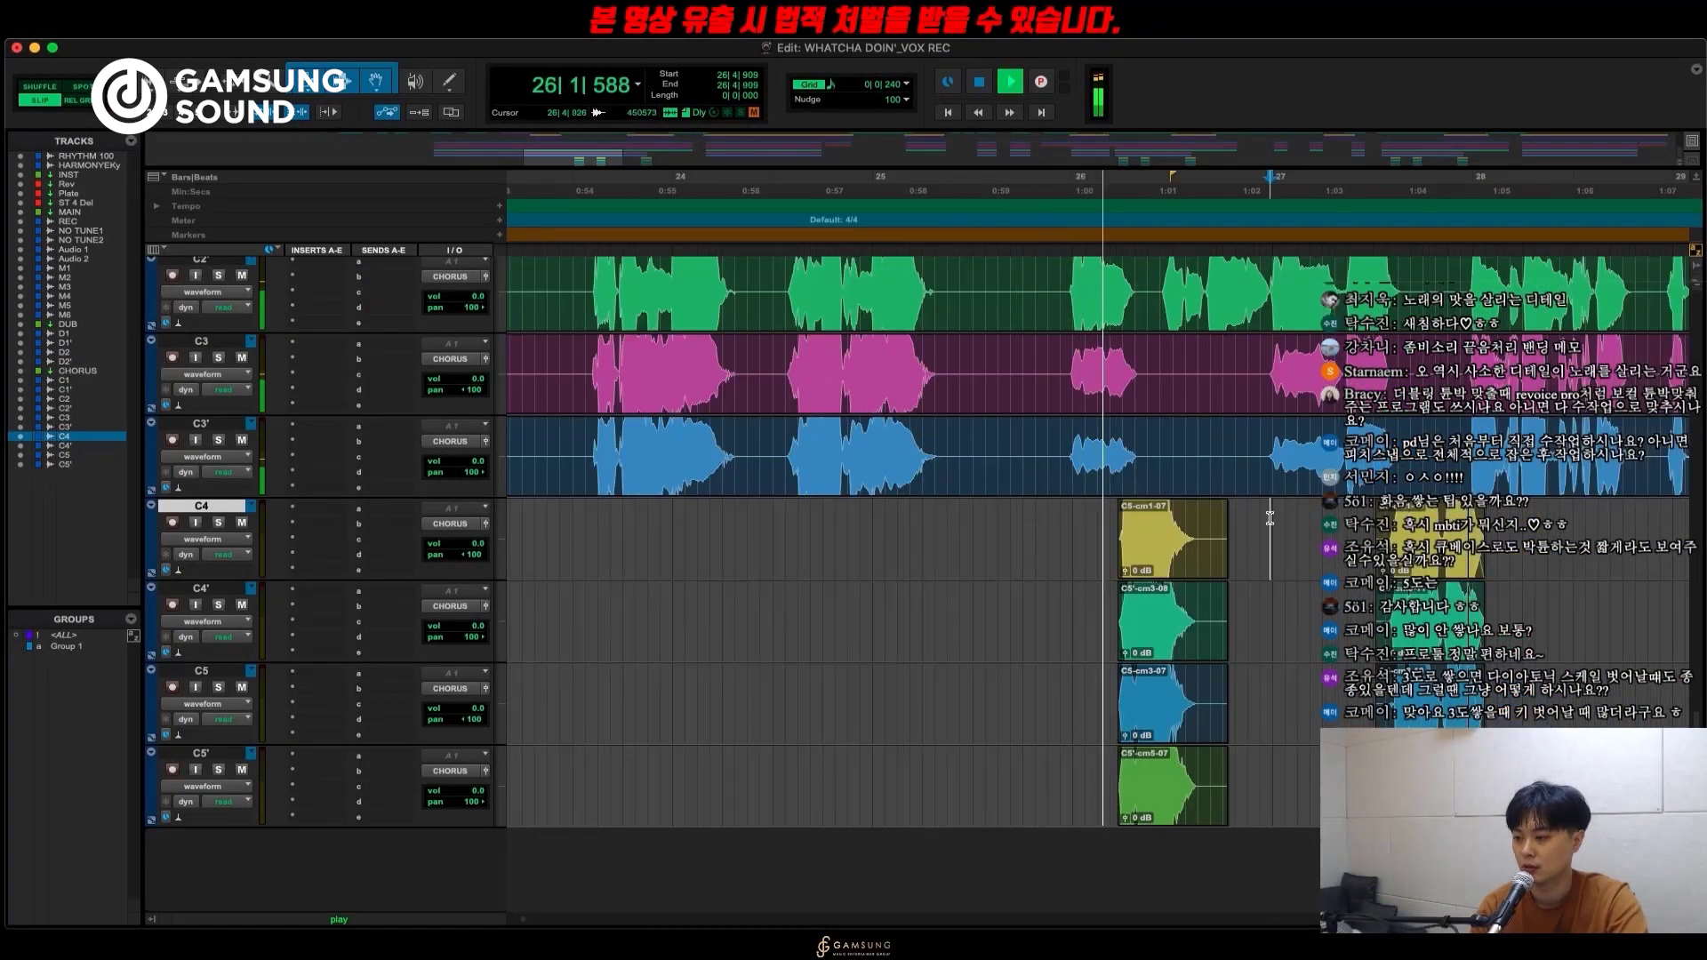
Mark a range across C4, C4', C5 and C5' from 26|2|883 to 26|4|909.
drag(1270, 511, 1150, 762)
key(r)
key(r)
key(r)
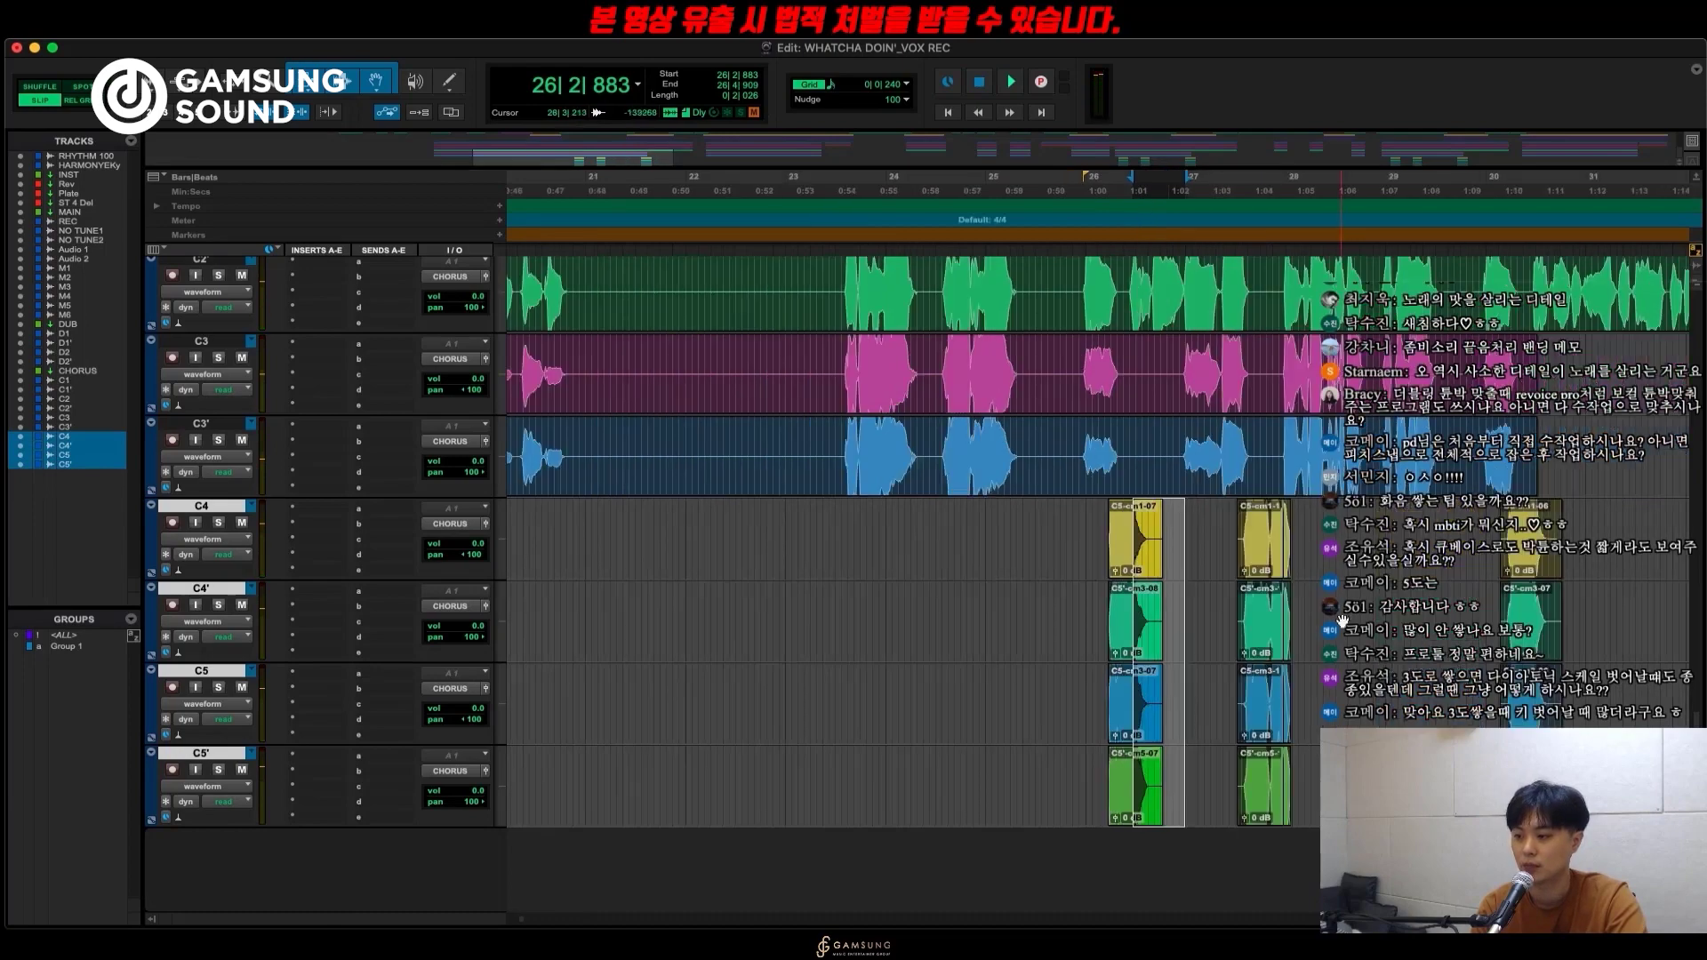
Place the cursor on C2 at 42|4|243 and examine the doubling and chorus tracks between bars 37 and 48.
scroll(1467, 598, up, 6)
click(1515, 709)
key(t)
key(t)
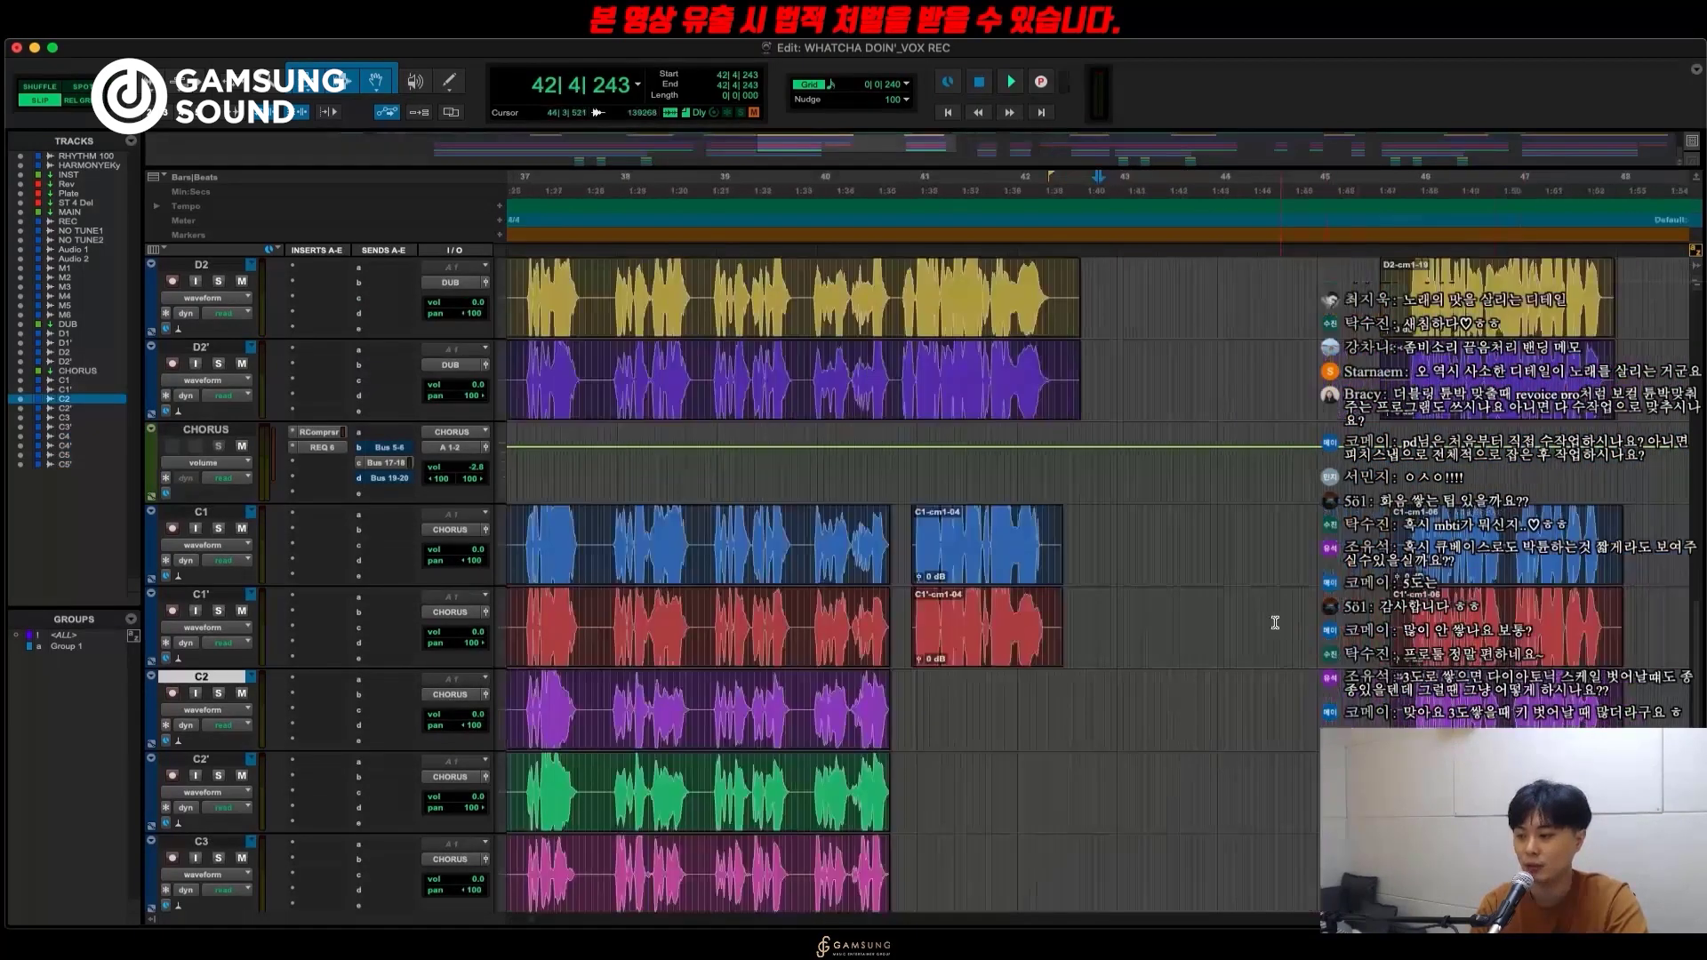
scroll(1216, 604, up, 4)
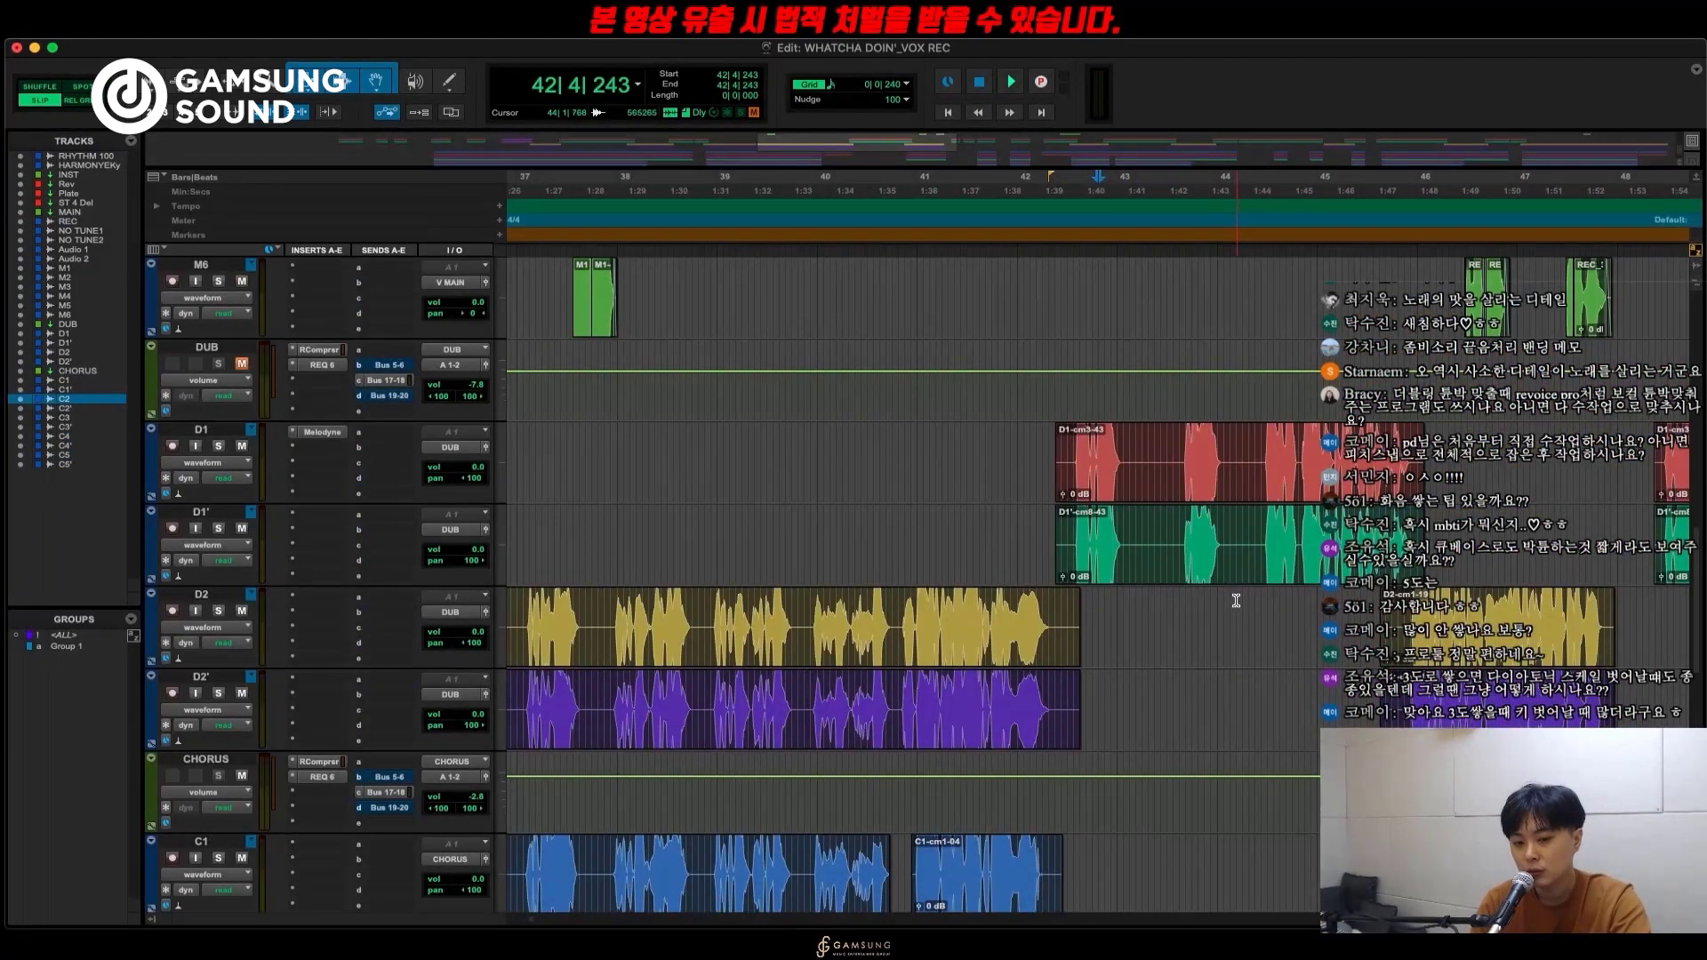
scroll(1219, 625, up, 1)
scroll(1220, 625, down, 6)
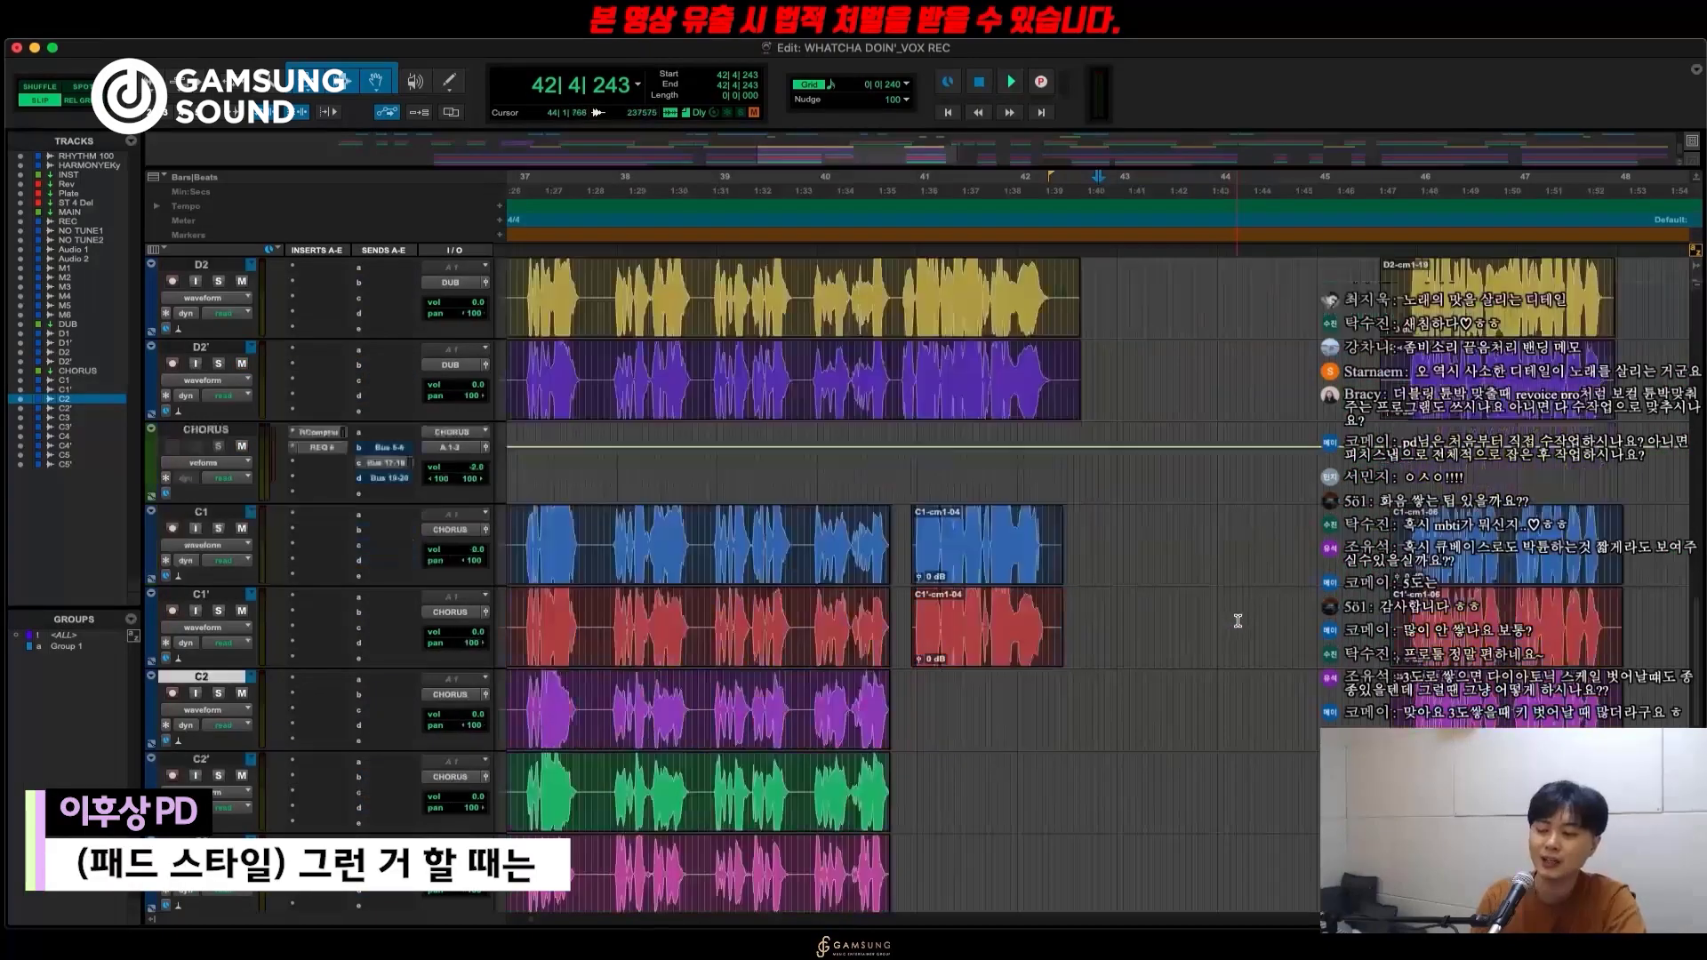